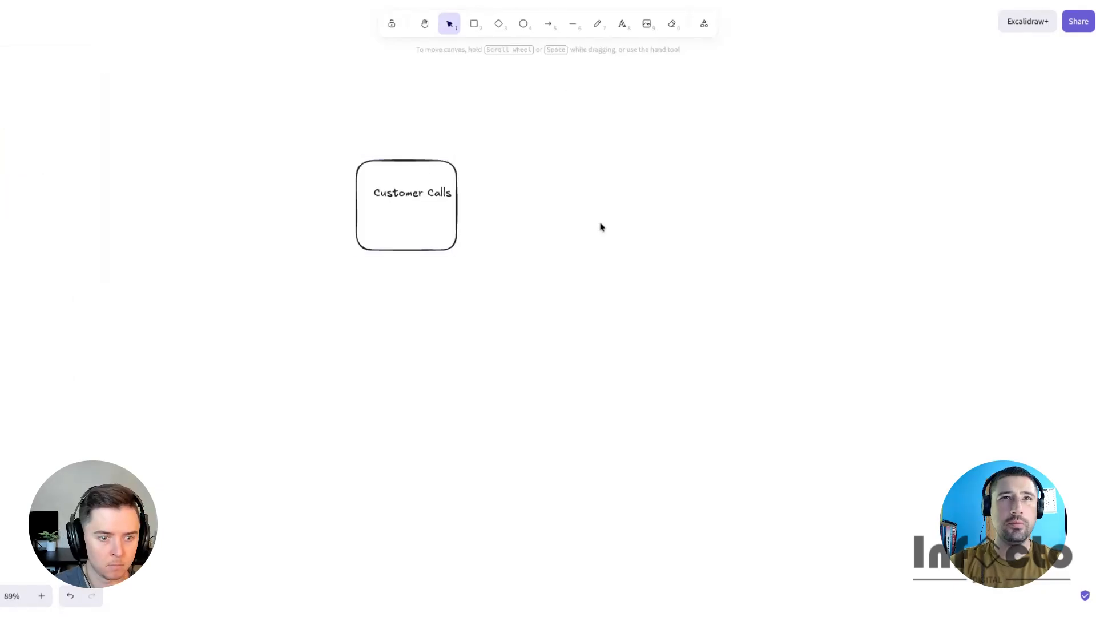
# - Center the 'Customer Calls' label inside its box
pyautogui.click(405, 197)
pyautogui.moveTo(404, 197); pyautogui.dragTo(408, 199)
pyautogui.click(480, 182)
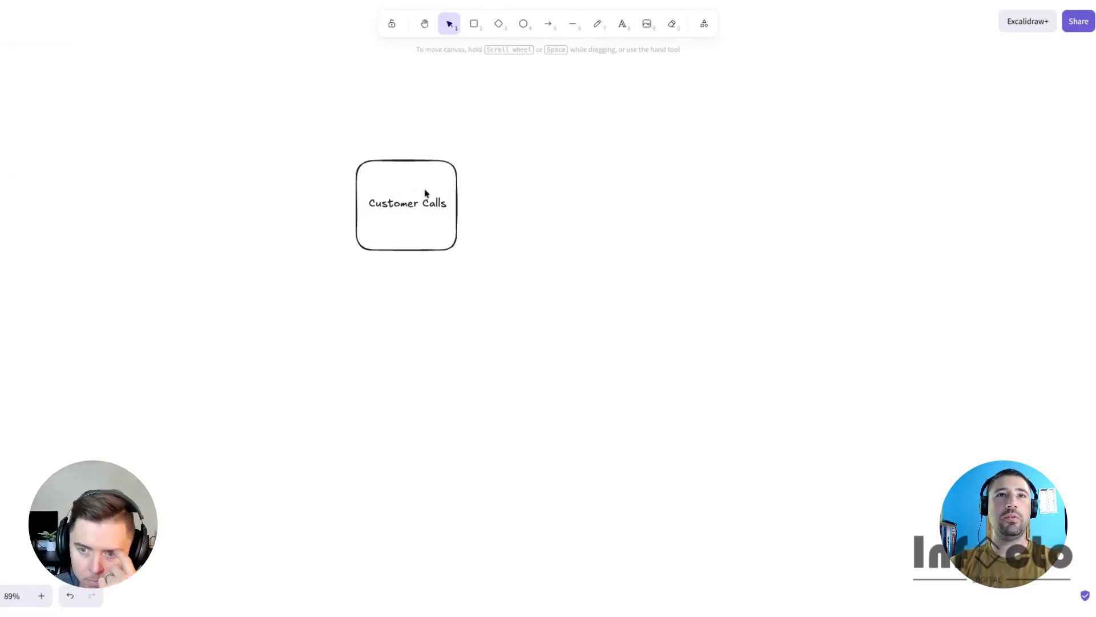
# - Duplicate the box to the right and give the copy the label 'take notes on the job'
pyautogui.click(405, 160)
pyautogui.moveTo(406, 159); pyautogui.dragTo(550, 159)
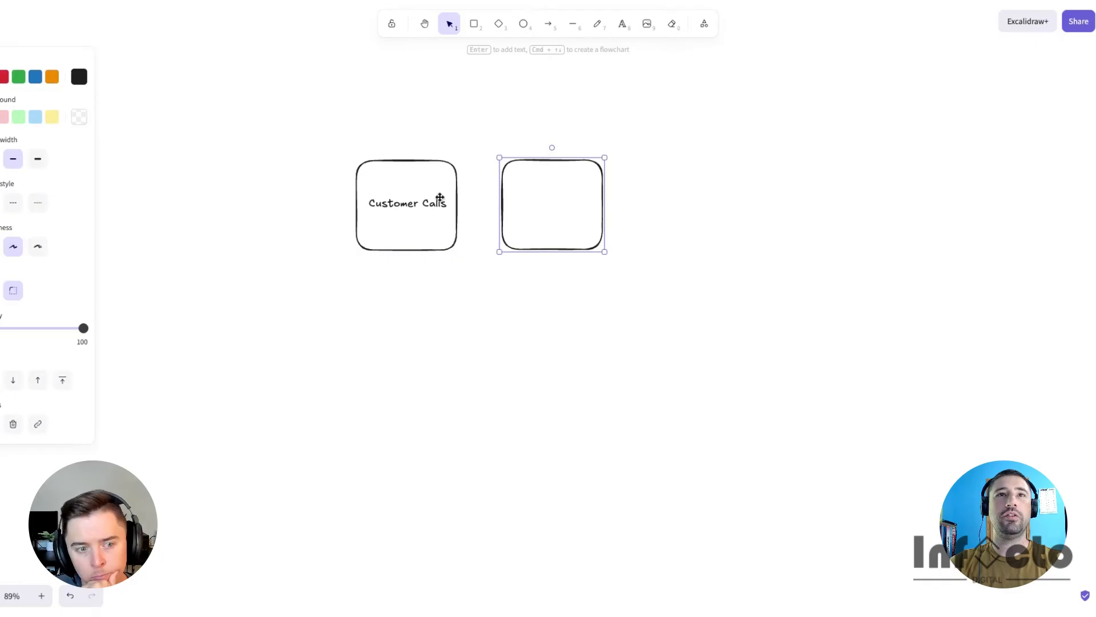
pyautogui.click(411, 204)
pyautogui.moveTo(412, 204); pyautogui.dragTo(529, 209)
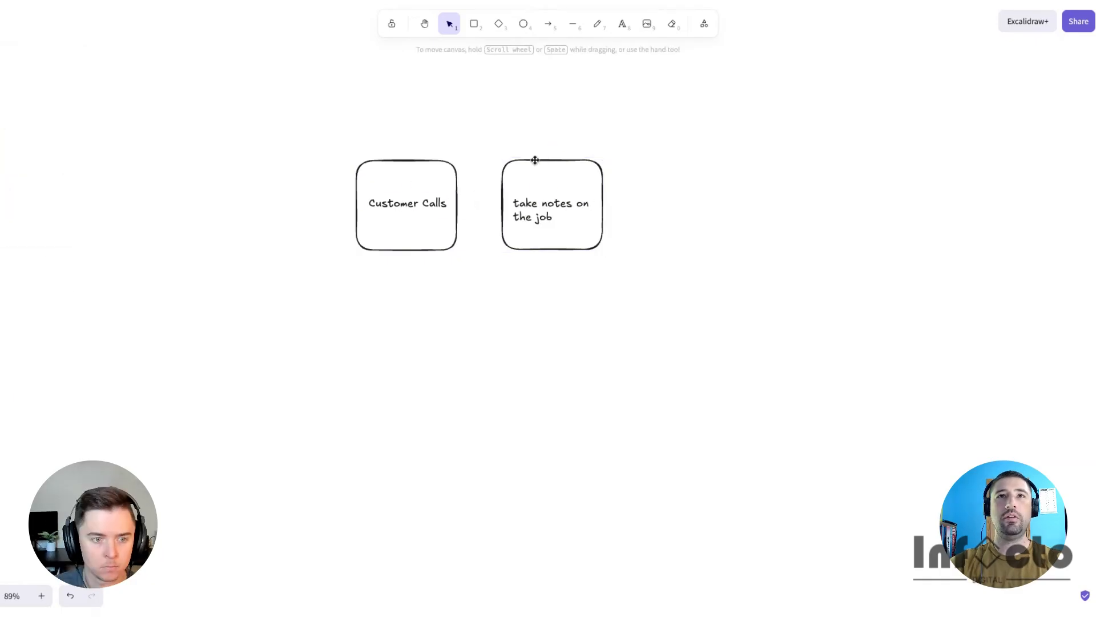
# - Duplicate the 'take notes on the job' box to the right and relabel it 'dispatch to a tech'
pyautogui.moveTo(535, 160); pyautogui.dragTo(689, 159)
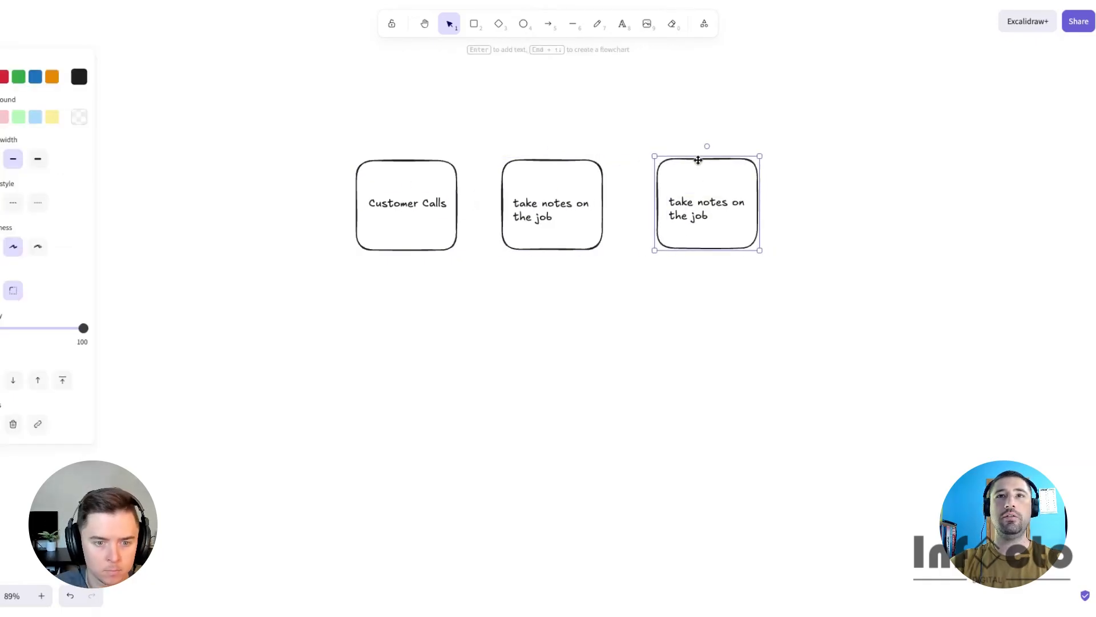
pyautogui.doubleClick(697, 213)
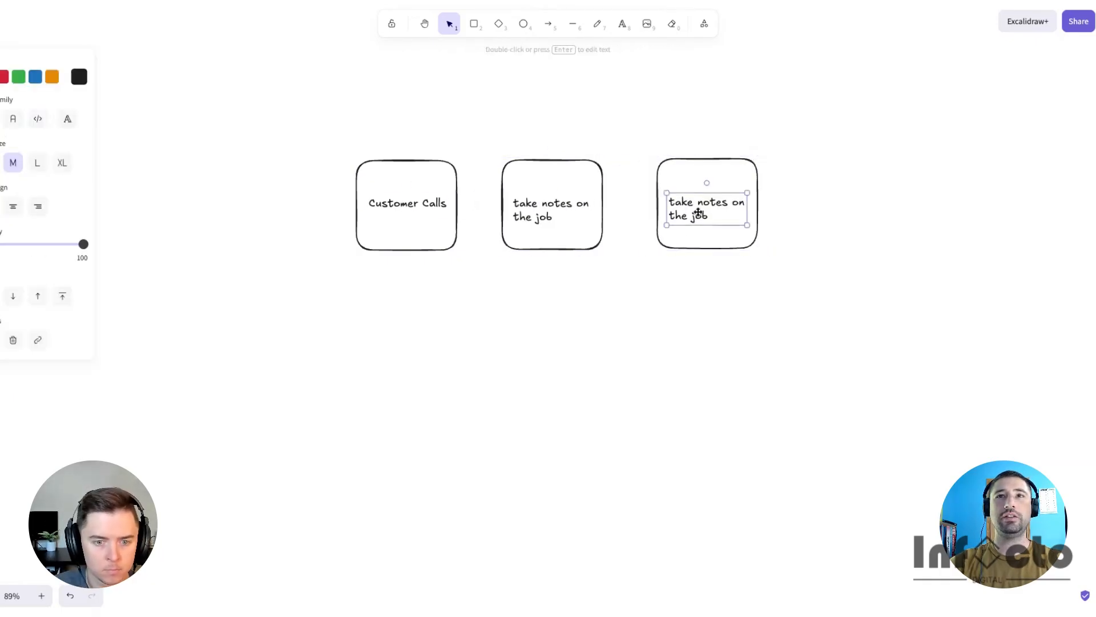
pyautogui.hotkey('ctrl', 'a')
pyautogui.write('dispatch to tec')
# - Duplicate the box to the right and relabel the copy 'confirms with client on their way'
pyautogui.moveTo(723, 159); pyautogui.dragTo(841, 158)
pyautogui.doubleClick(844, 206)
pyautogui.hotkey('ctrl', 'a')
pyautogui.write('confir')
pyautogui.write('ms ')
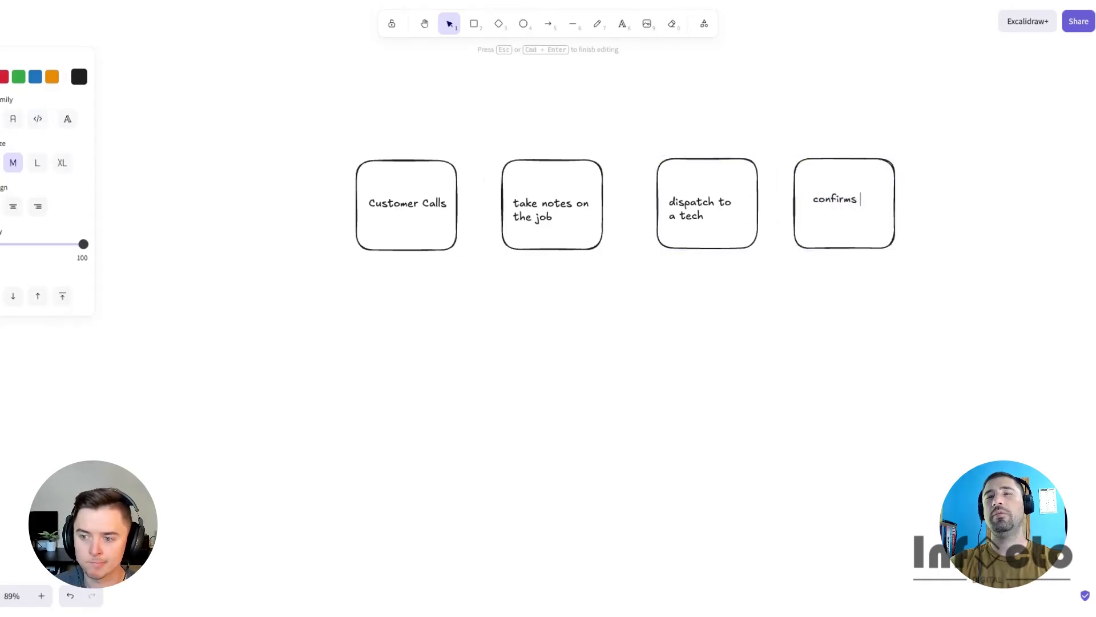
pyautogui.write('with client on th')
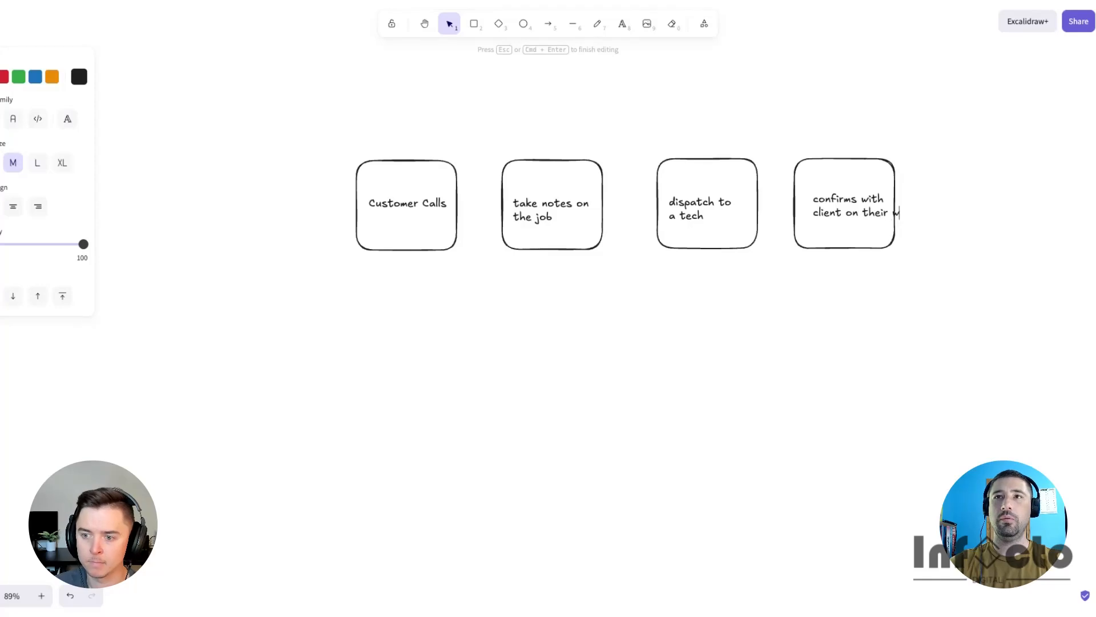
pyautogui.write('eir w')
pyautogui.write('ay')
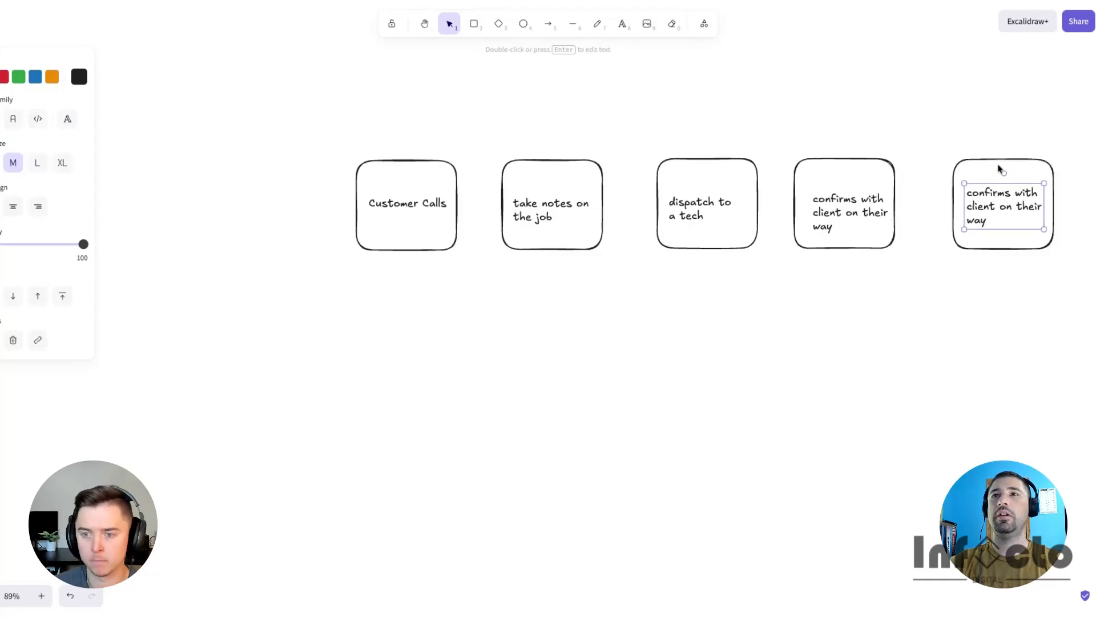
# - Duplicate the last box to the right and relabel the copy 'do the job'
pyautogui.click(995, 160)
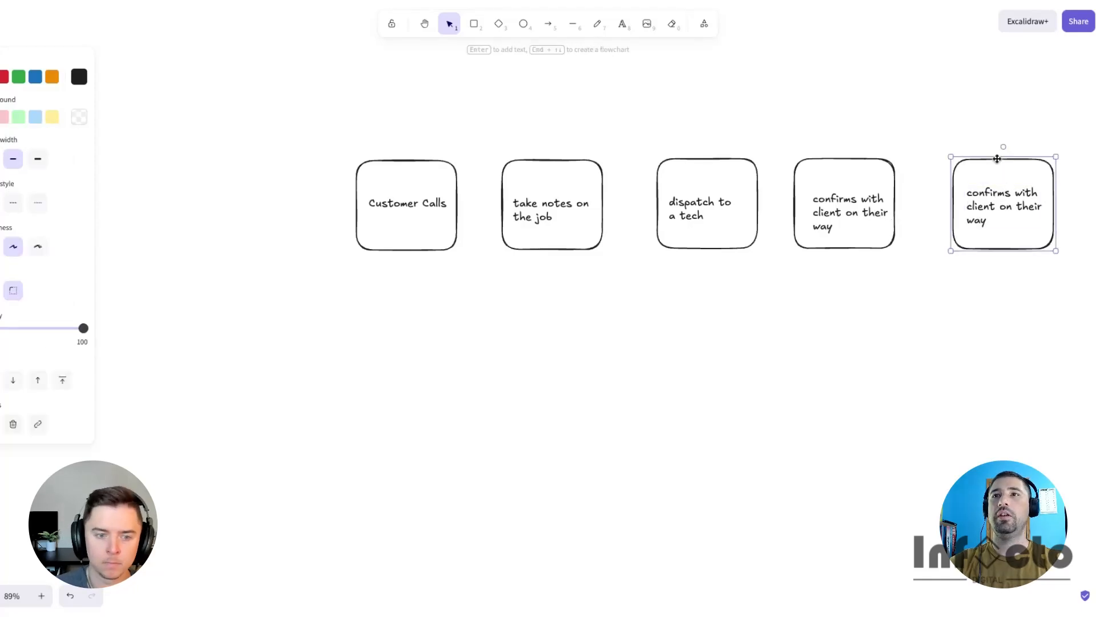
pyautogui.doubleClick(996, 173)
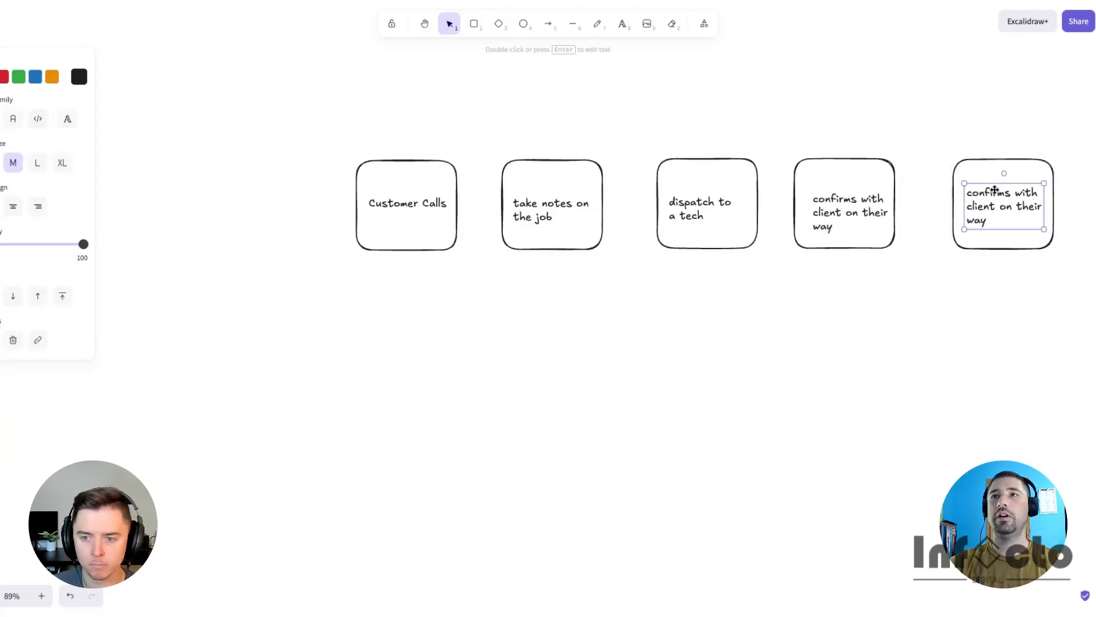
pyautogui.hotkey('ctrl', 'a')
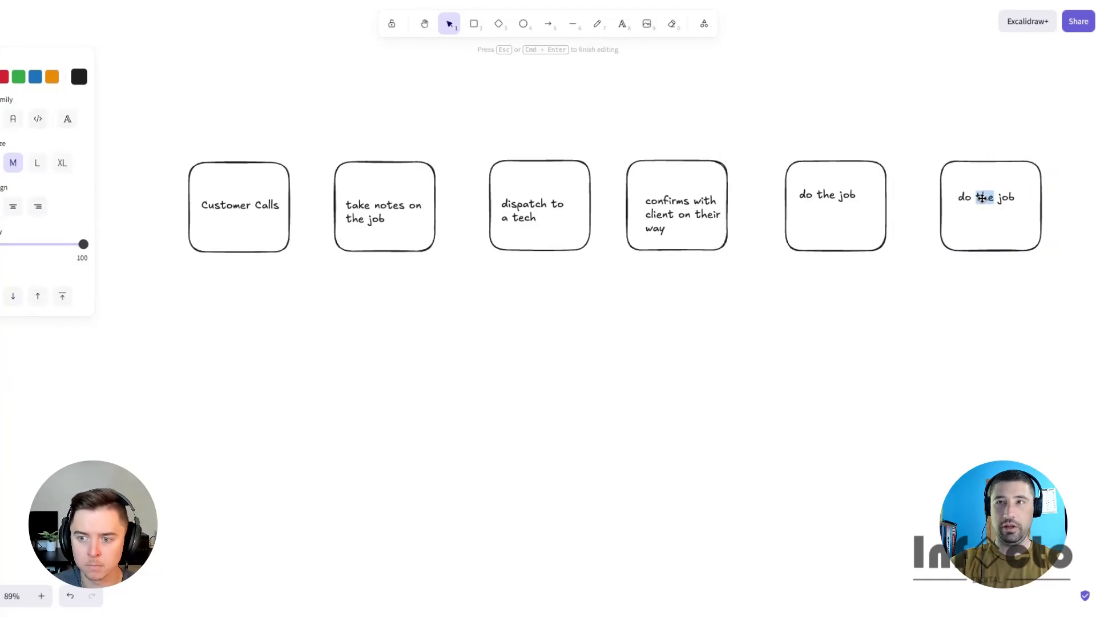
# - Relabel the rightmost box with four lines: 'ask for feedback', 'invoice', 'up-sell', 'etc...'
pyautogui.hotkey('ctrl', 'a')
pyautogui.write('ask for fee')
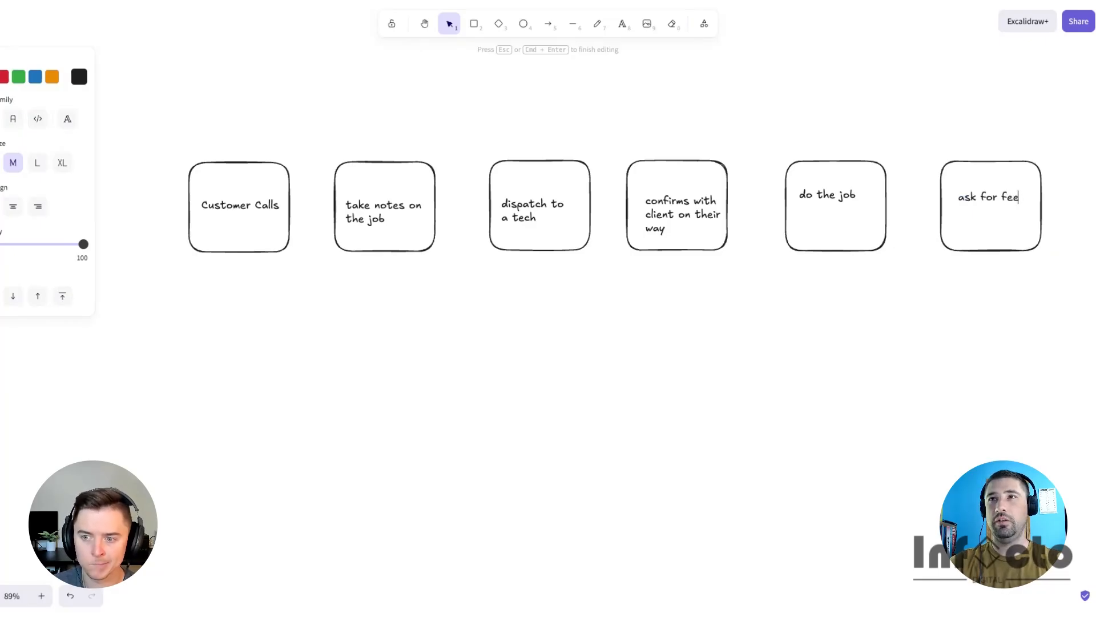
pyautogui.write('dback invoice')
pyautogui.press('Return')
pyautogui.write('up-s')
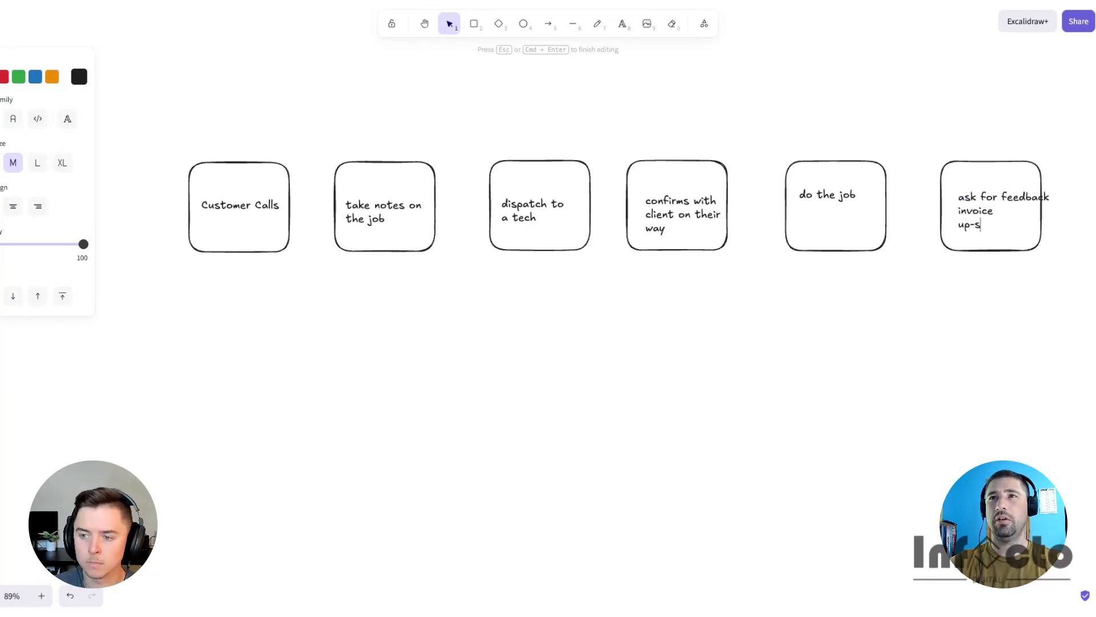
pyautogui.write('ell')
pyautogui.press('Return')
pyautogui.write('etc...')
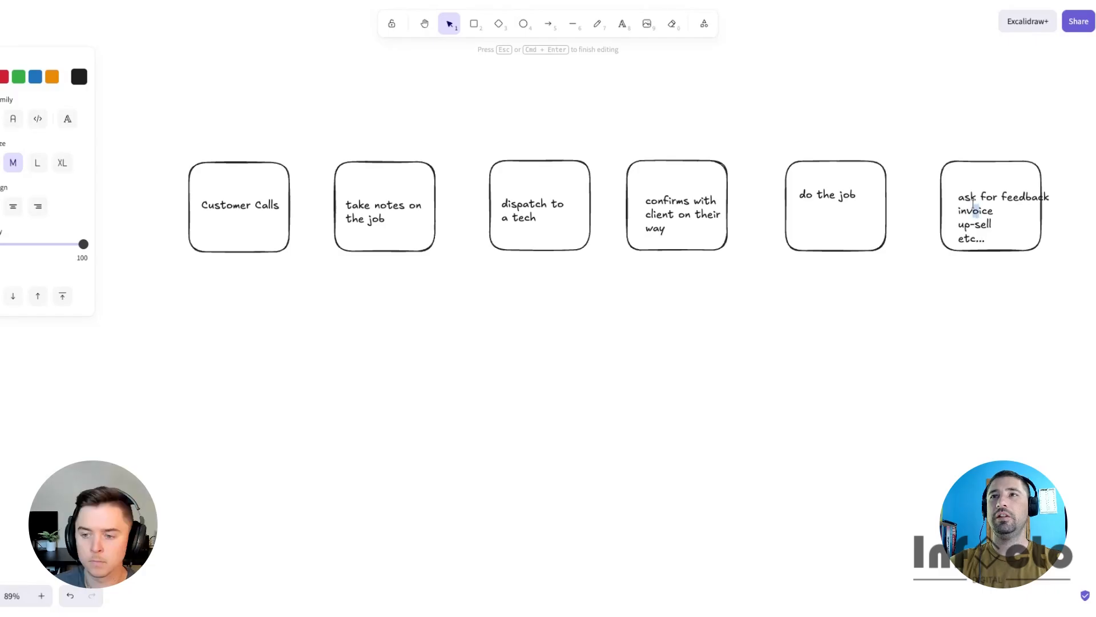
# - Shift the multi-line label in the rightmost box toward the box's left edge
pyautogui.click(976, 135)
pyautogui.moveTo(974, 203); pyautogui.dragTo(963, 193)
pyautogui.click(937, 147)
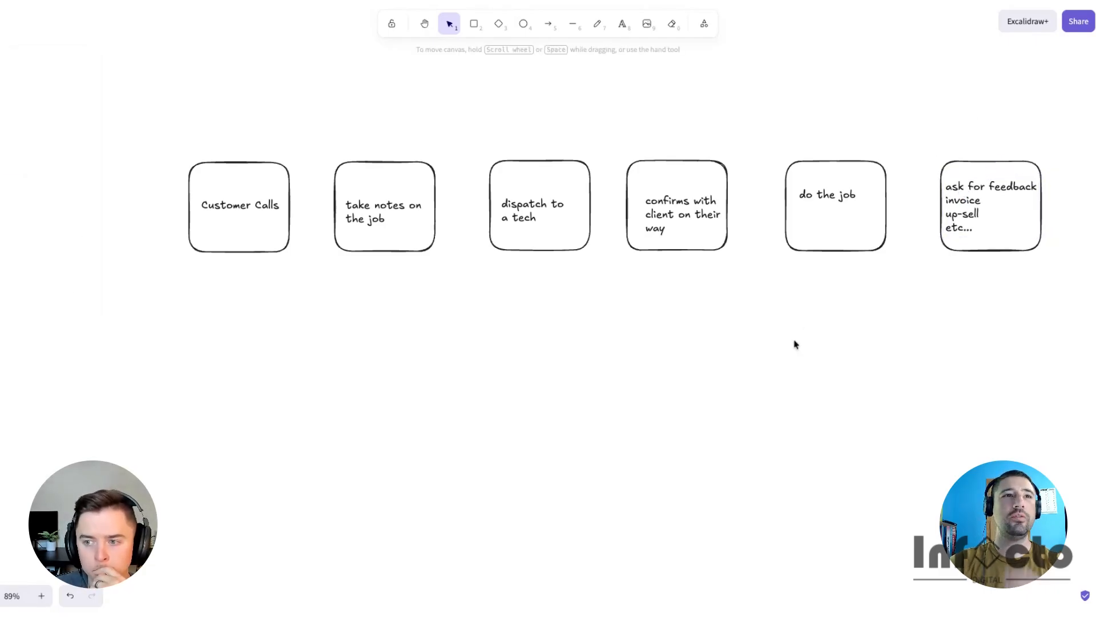
# - Nudge the labels in the 'do the job', 'confirms', 'dispatch' and 'take notes' boxes to center them
pyautogui.moveTo(805, 193); pyautogui.dragTo(809, 201)
pyautogui.moveTo(646, 222); pyautogui.dragTo(639, 215)
pyautogui.click(525, 208)
pyautogui.moveTo(524, 208); pyautogui.dragTo(532, 205)
pyautogui.moveTo(356, 217); pyautogui.dragTo(359, 211)
pyautogui.click(359, 315)
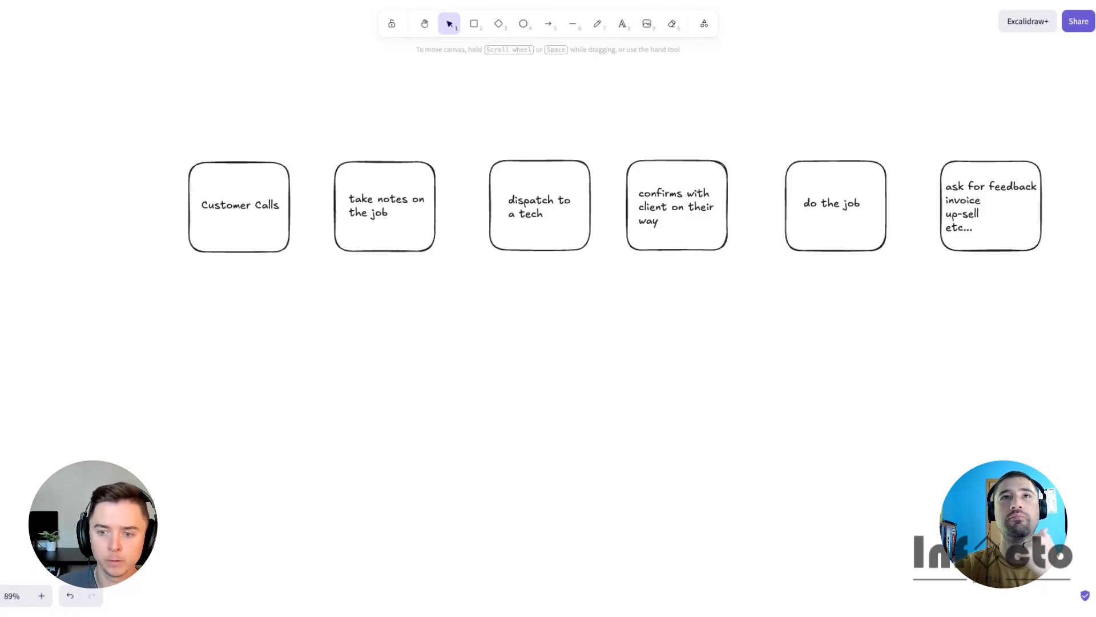
# - Replace the word 'invoice' in the rightmost box with 'collect payment'
pyautogui.hscroll(-2, 465, 386)
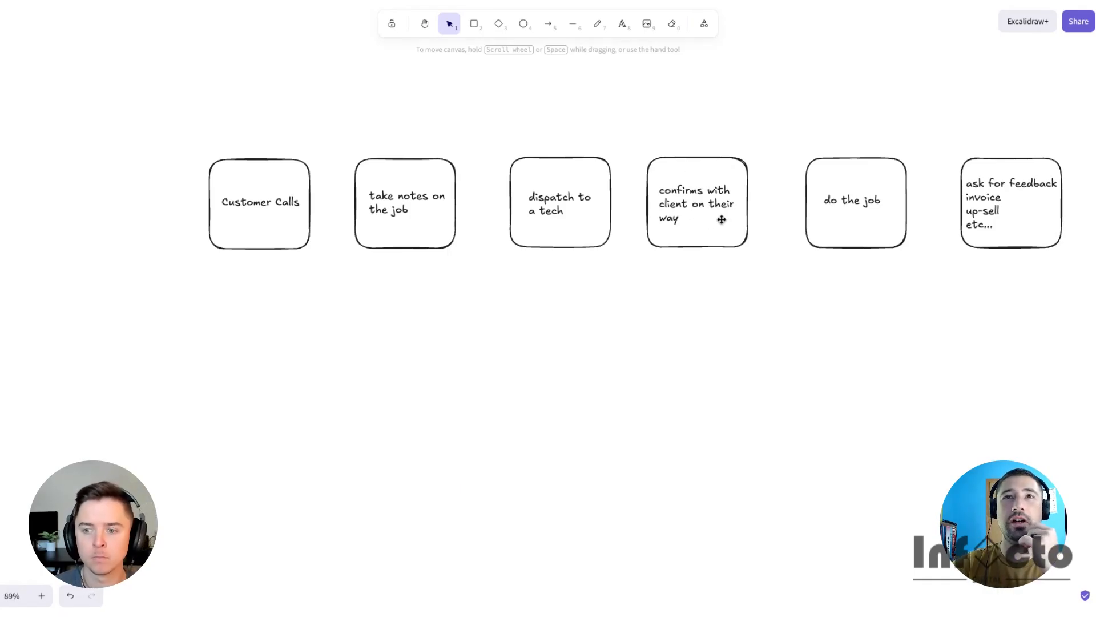
pyautogui.doubleClick(990, 207)
pyautogui.doubleClick(987, 198)
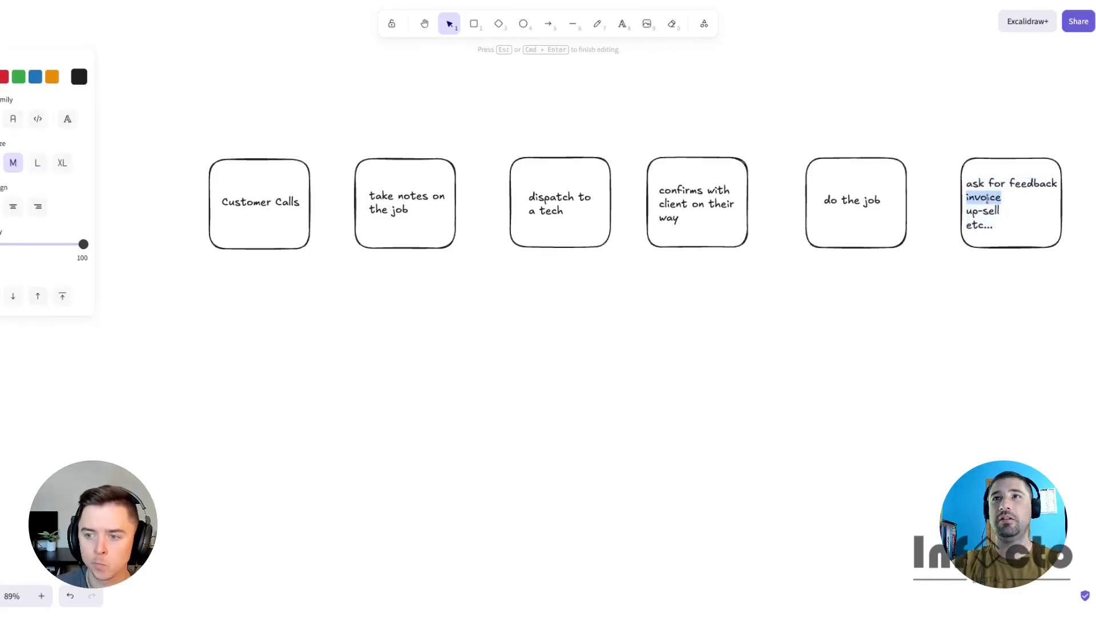
pyautogui.write('collect payment')
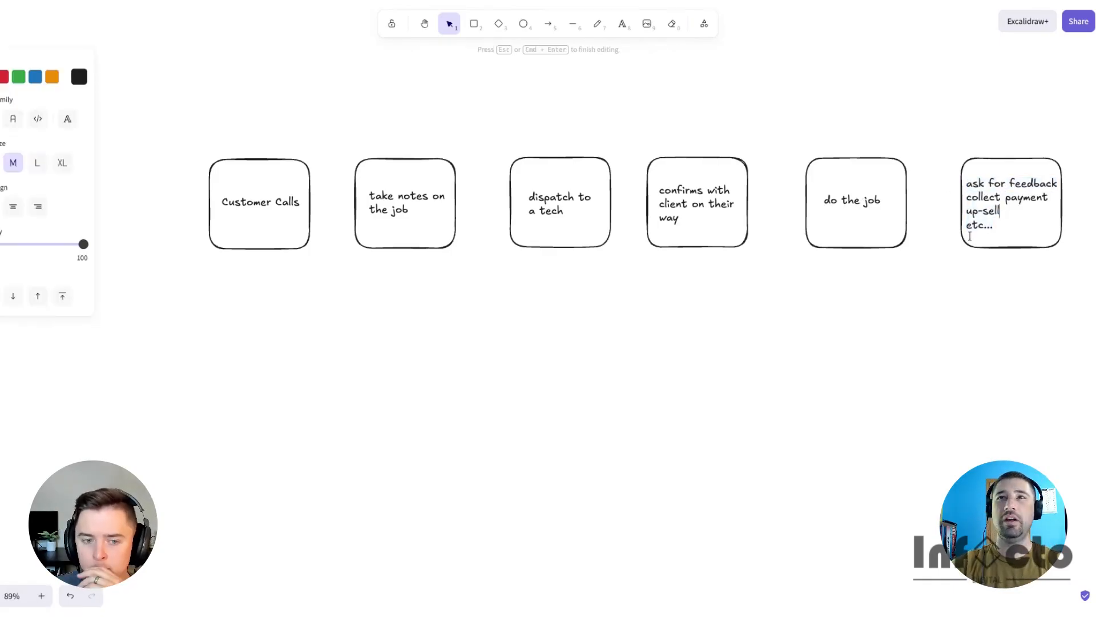
pyautogui.click(950, 306)
# - Draw a large rectangle enclosing the first three boxes and label it 'Business Owner'
pyautogui.hscroll(-2, 886, 311)
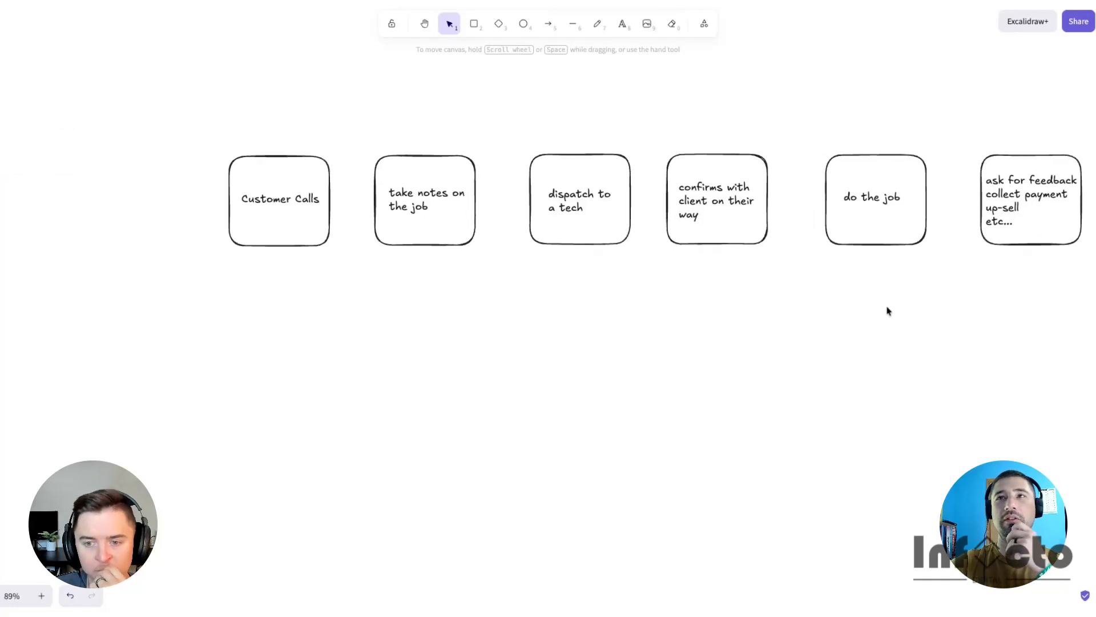
pyautogui.scroll(-3, 887, 310)
pyautogui.hscroll(-1, 888, 308)
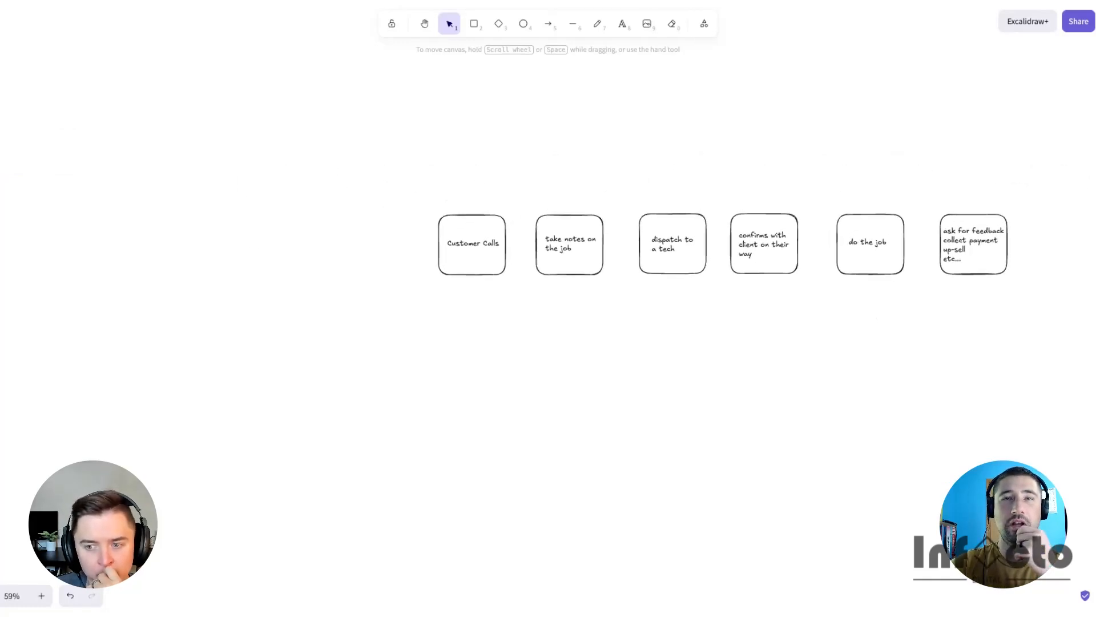
pyautogui.scroll(2, 888, 309)
pyautogui.click(474, 24)
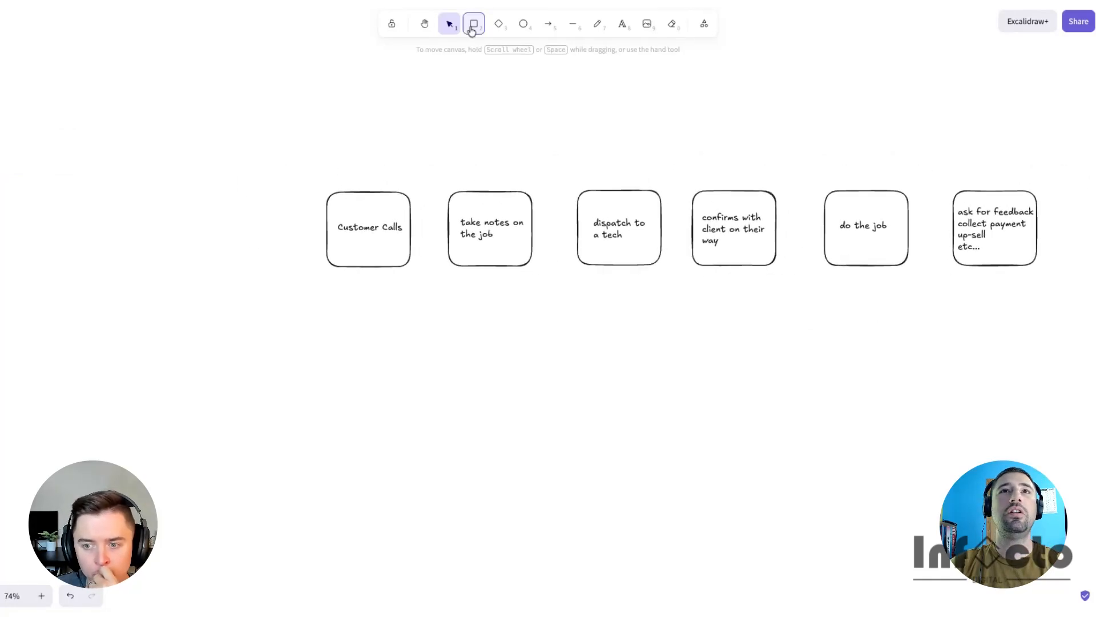
pyautogui.moveTo(278, 113); pyautogui.dragTo(681, 306)
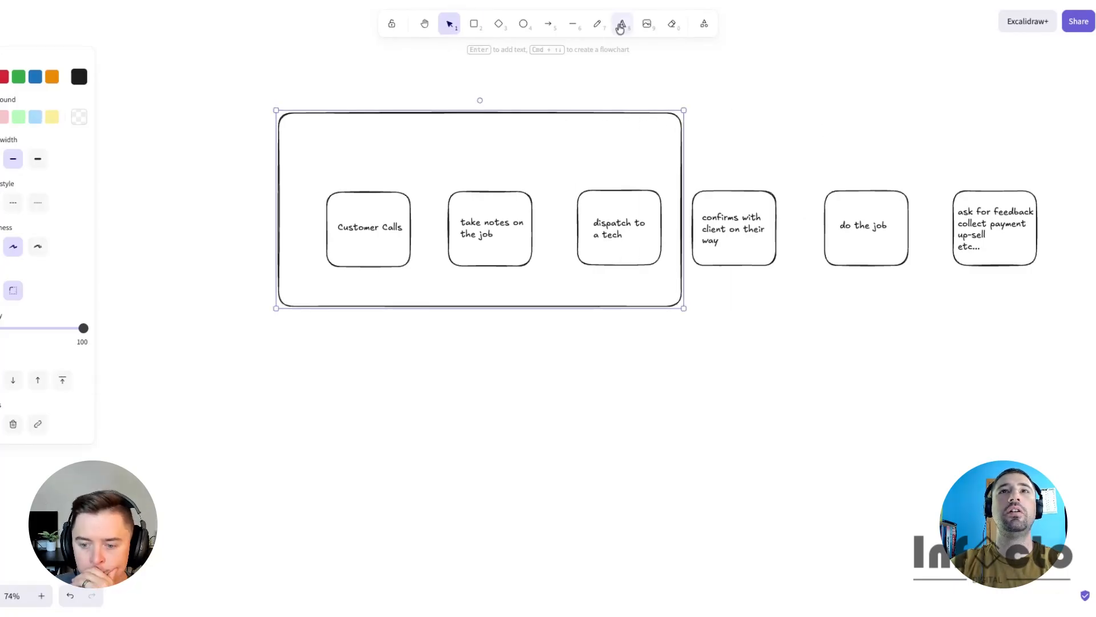
pyautogui.press('Return')
pyautogui.write('Business Owner')
# - Duplicate the container over the last three boxes and label it 'Tech'
pyautogui.click(449, 111)
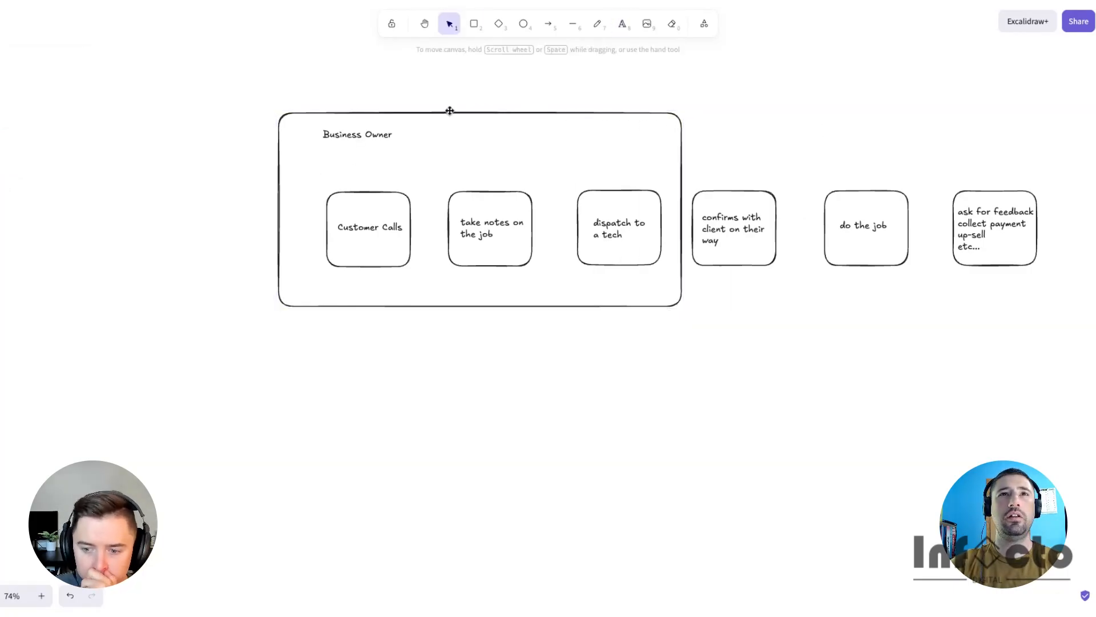
pyautogui.keyDown('alt'); pyautogui.moveTo(449, 112); pyautogui.dragTo(852, 112); pyautogui.keyUp('alt')
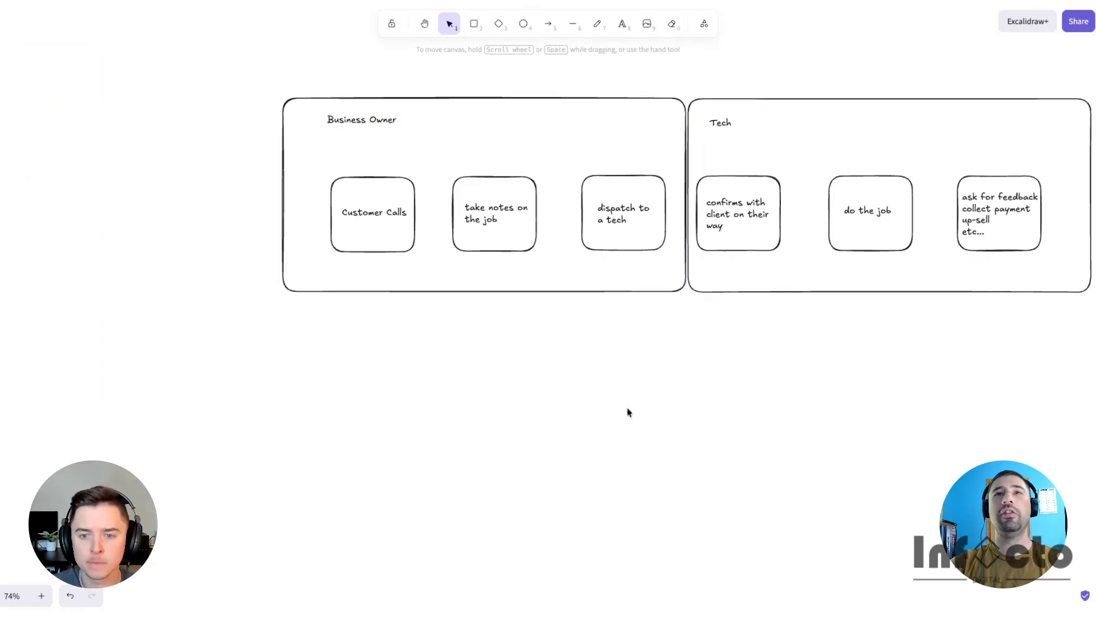
# - Copy the 'Customer Calls' box to a spot below the two containers
pyautogui.hscroll(-1, 627, 411)
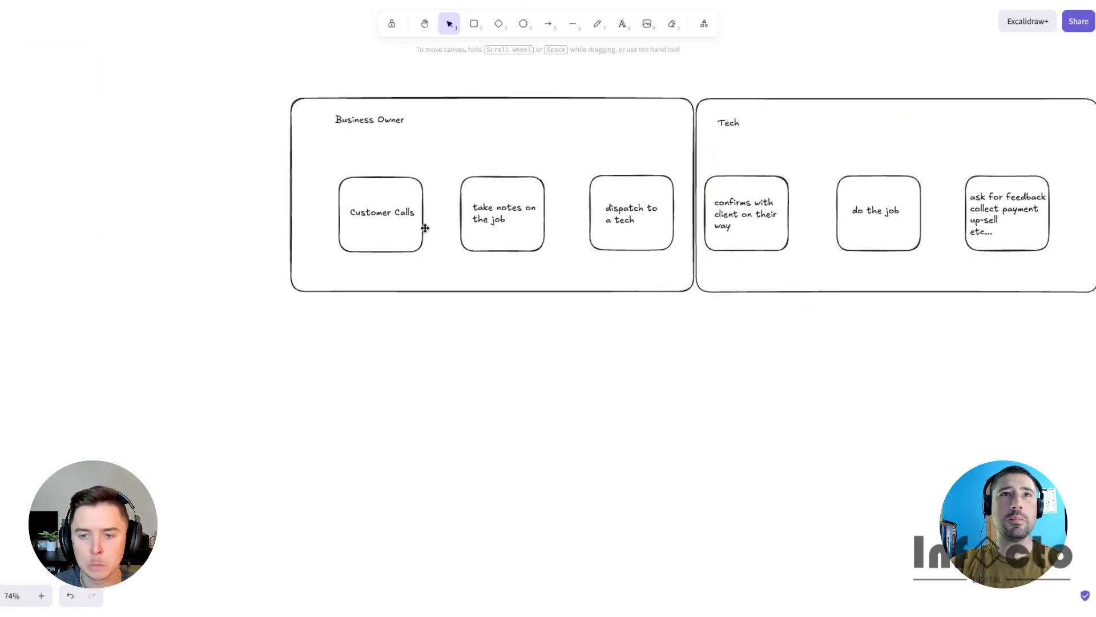
pyautogui.keyDown('alt'); pyautogui.moveTo(378, 178); pyautogui.dragTo(374, 357); pyautogui.keyUp('alt')
pyautogui.keyDown('alt'); pyautogui.moveTo(373, 209); pyautogui.dragTo(362, 392); pyautogui.keyUp('alt')
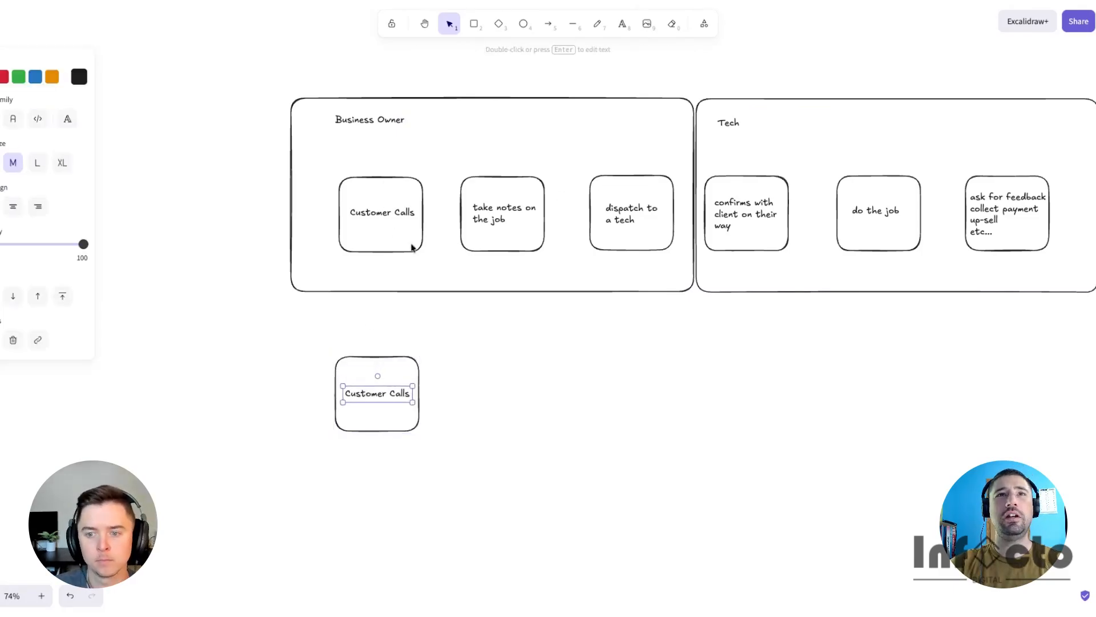
pyautogui.click(703, 374)
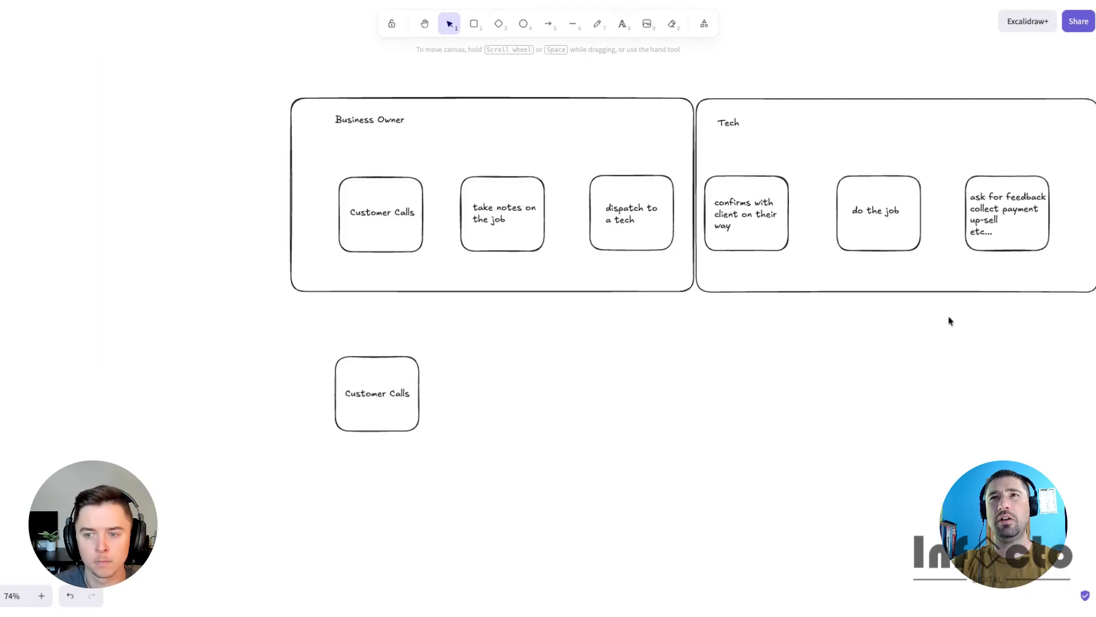
pyautogui.click(369, 390)
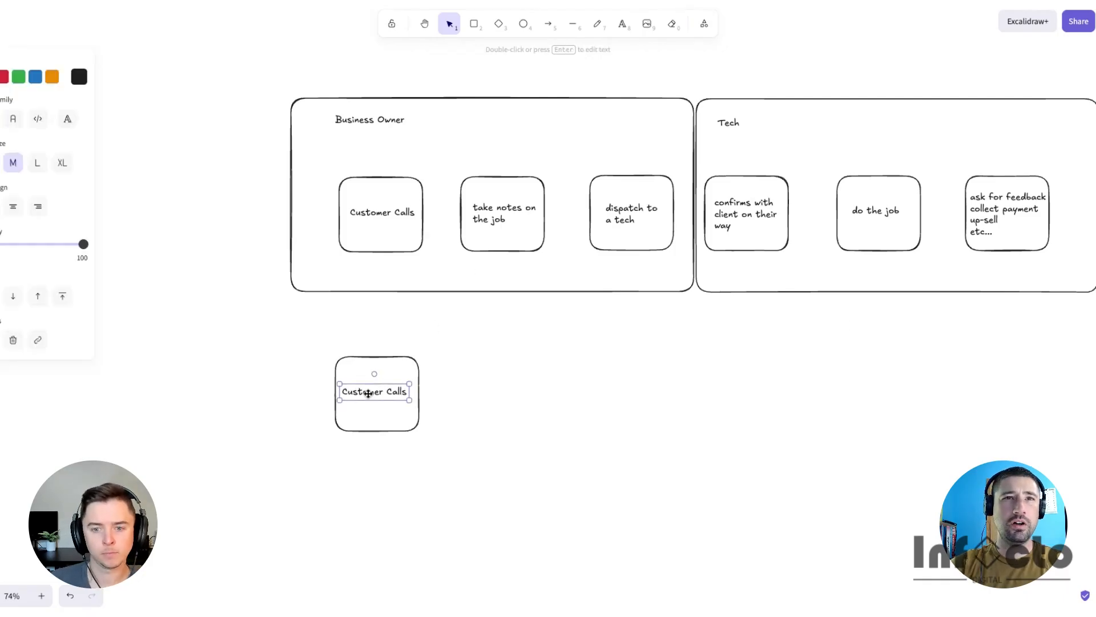
pyautogui.moveTo(369, 393); pyautogui.dragTo(370, 395)
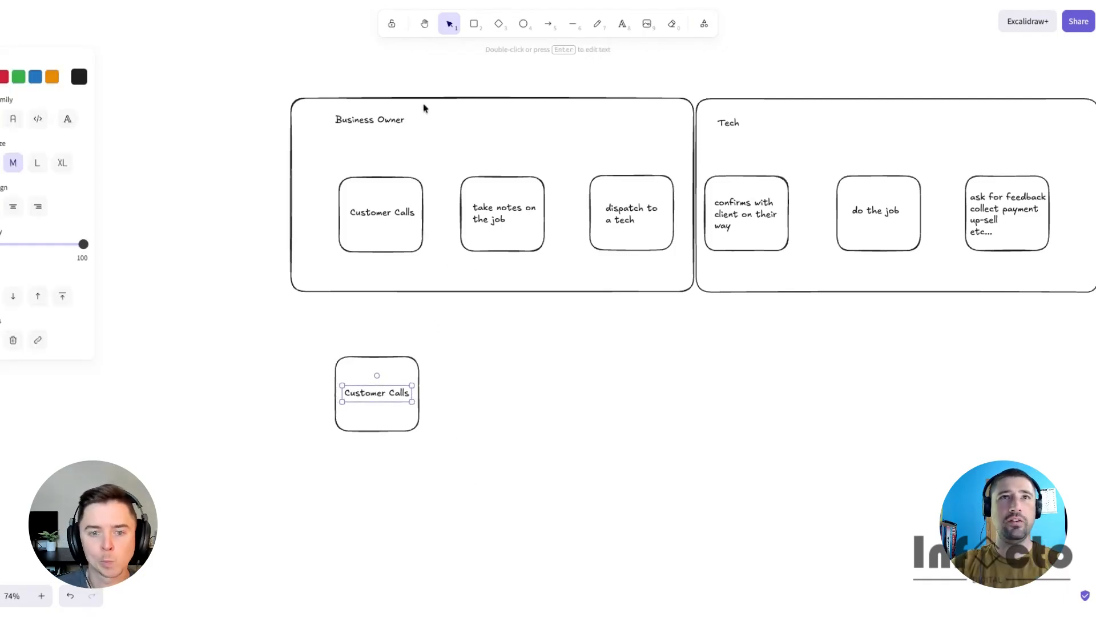
pyautogui.click(499, 323)
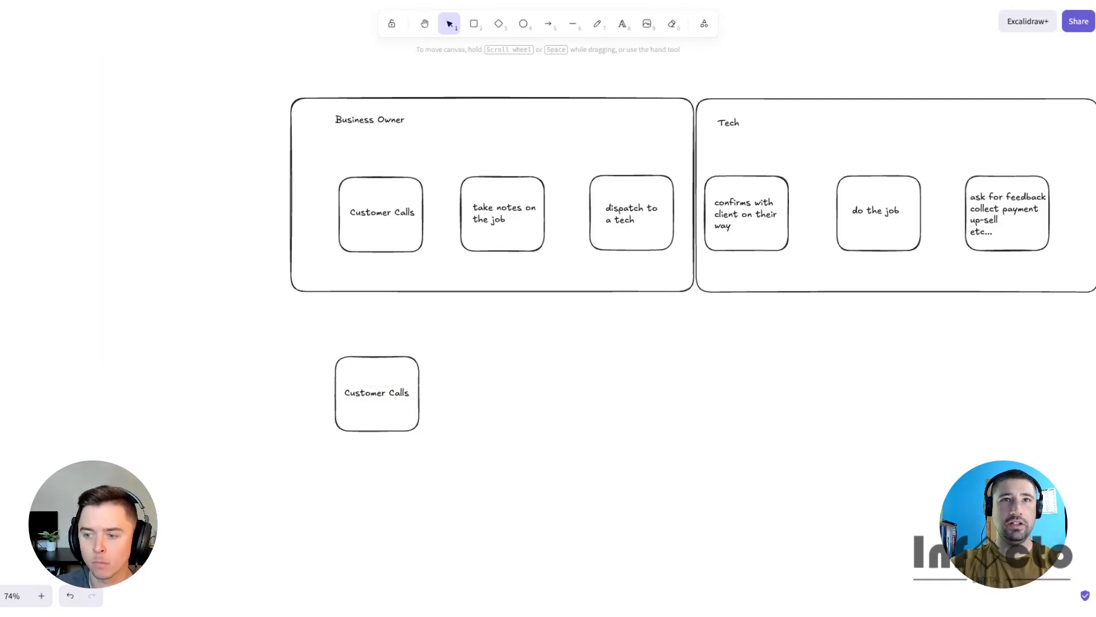
# - Move the copied 'Customer Calls' box further down the canvas
pyautogui.click(371, 365)
pyautogui.scroll(-1, 367, 325)
pyautogui.moveTo(367, 326); pyautogui.dragTo(346, 458)
# - Duplicate a container between the rows and label it 'Ai Agent'
pyautogui.keyDown('alt'); pyautogui.moveTo(479, 69); pyautogui.dragTo(599, 281); pyautogui.keyUp('alt')
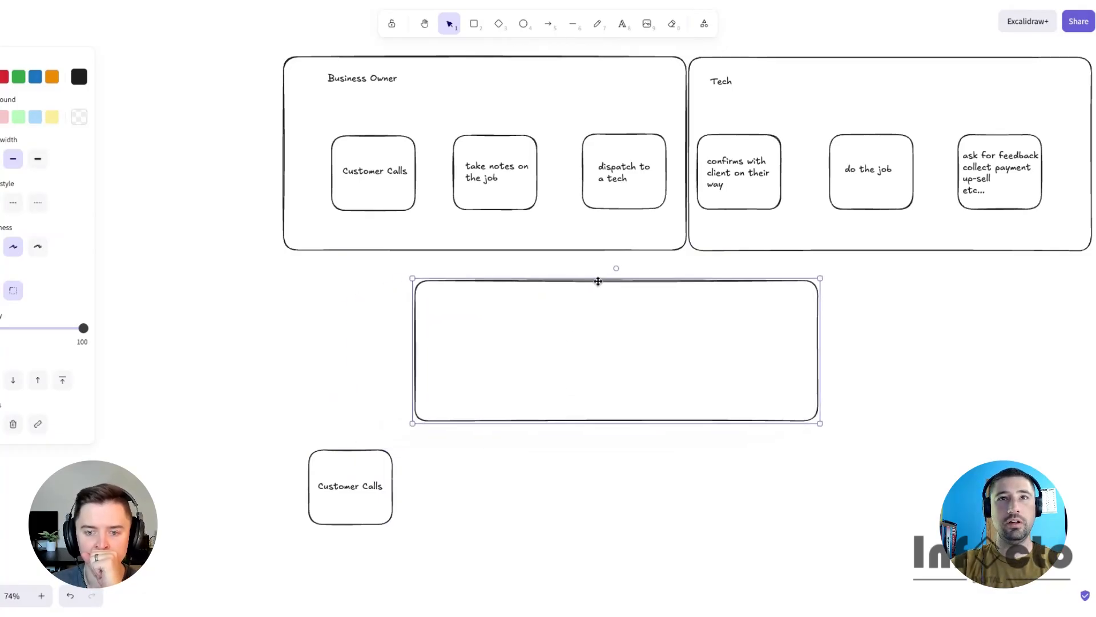
pyautogui.moveTo(719, 79); pyautogui.dragTo(439, 297)
pyautogui.doubleClick(440, 298)
pyautogui.write('Ai Agent')
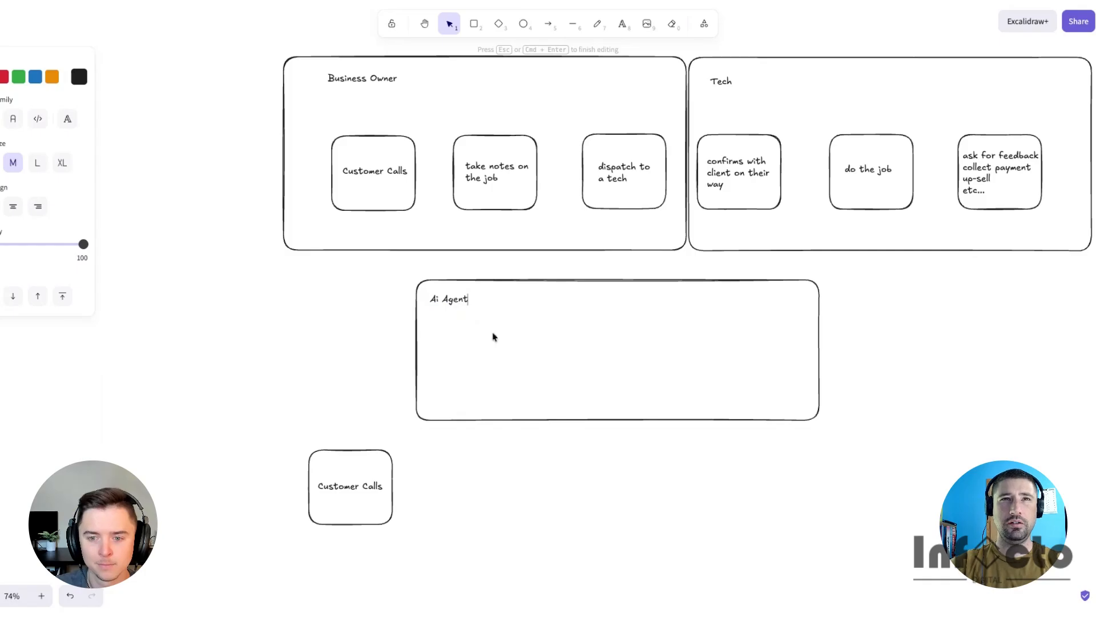
# - Copy the lower 'Customer Calls' box into the Ai Agent container and relabel it 'take notes'
pyautogui.click(355, 484)
pyautogui.moveTo(342, 454); pyautogui.dragTo(474, 345)
pyautogui.doubleClick(476, 372)
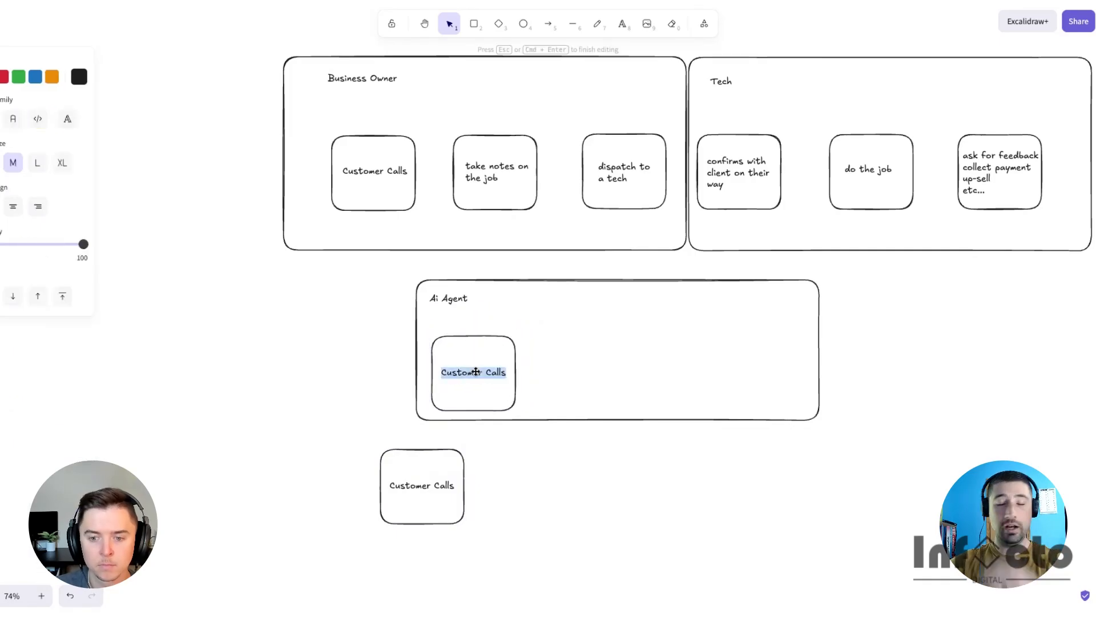
pyautogui.write('take notes')
# - Relabel the second Ai Agent box as 'dispatch to' and 'tech' on two lines
pyautogui.doubleClick(596, 376)
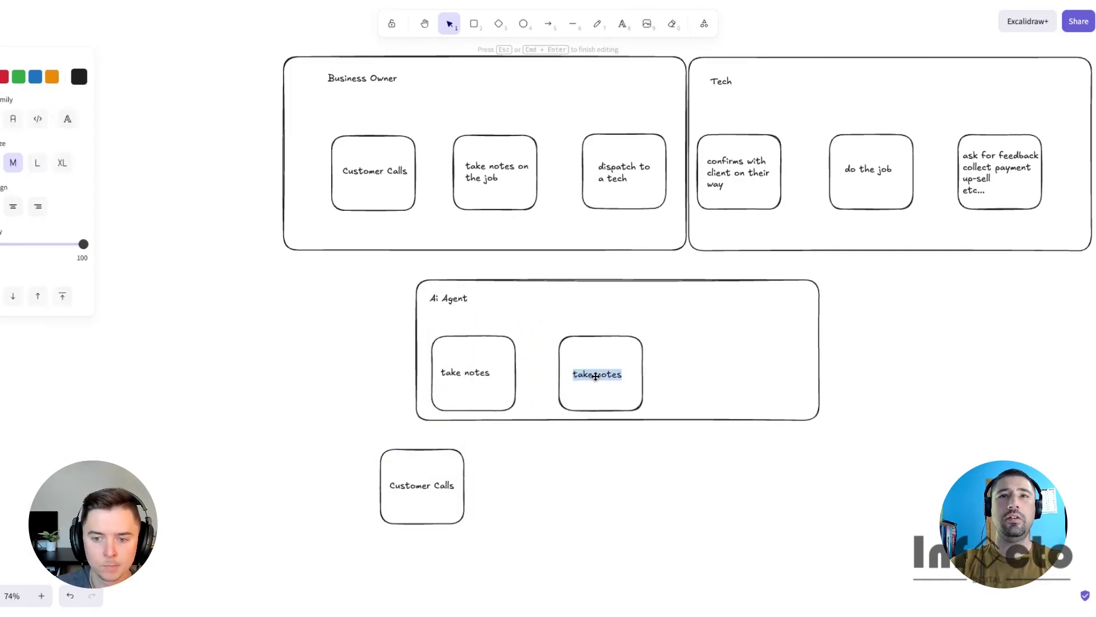
pyautogui.write('schedule j')
pyautogui.hotkey('alt', 'BackSpace')
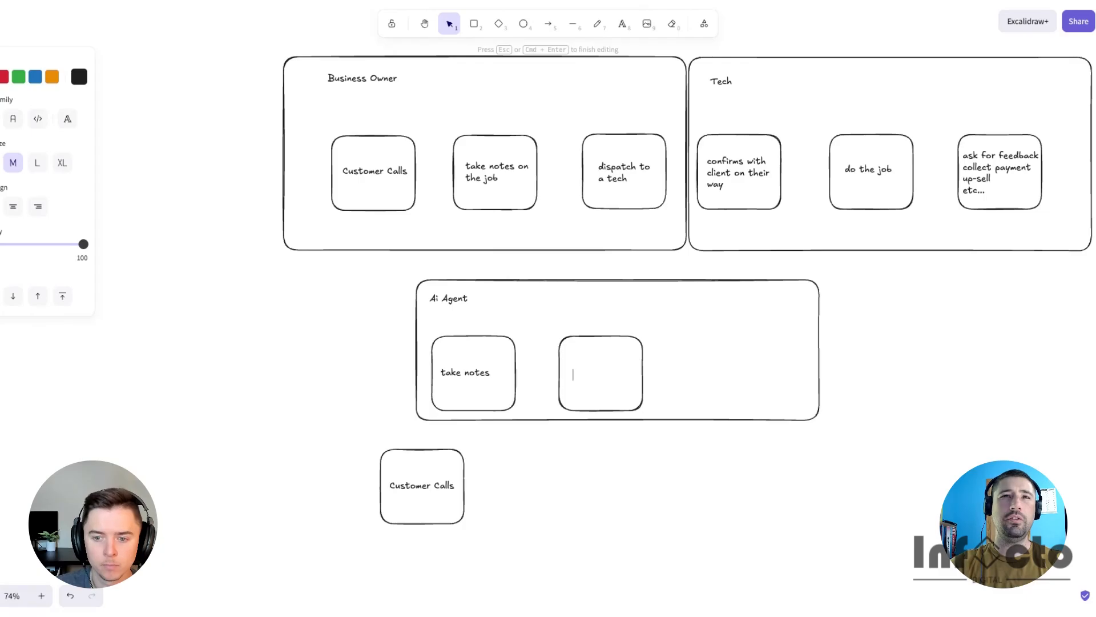
pyautogui.write('disp')
pyautogui.write('atch to')
pyautogui.press('Return')
pyautogui.write('tech')
# - Duplicate the 'dispatch to tech' box to the right and relabel it 'confirms appointemtn'
pyautogui.click(599, 376)
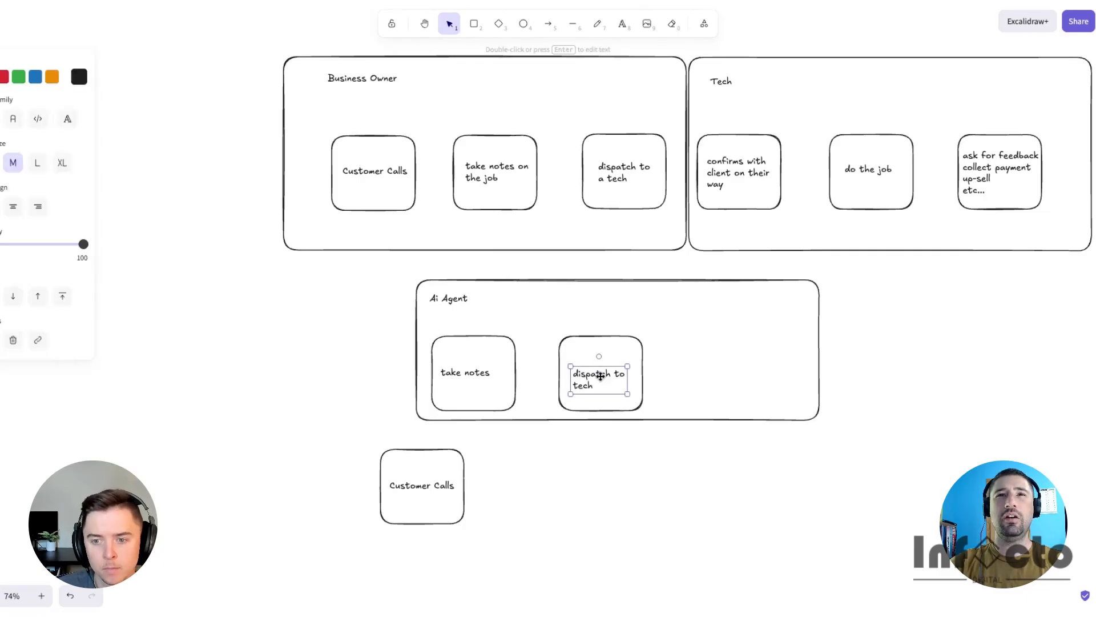
pyautogui.moveTo(599, 376); pyautogui.dragTo(697, 375)
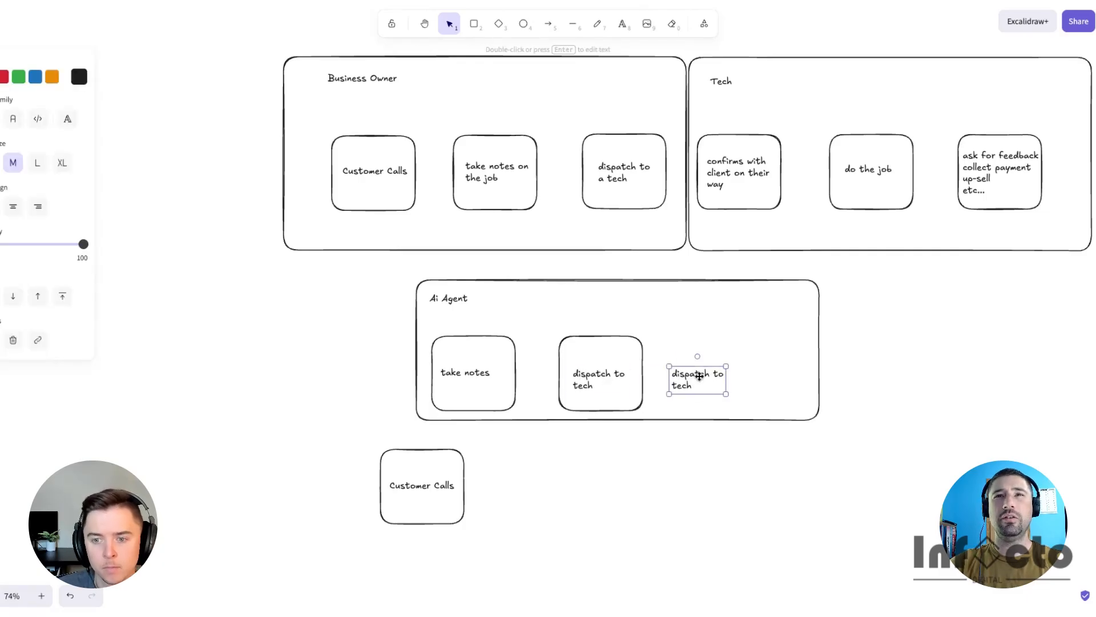
pyautogui.doubleClick(686, 373)
pyautogui.write('c')
pyautogui.write('onfirm')
pyautogui.write('s appointemtn')
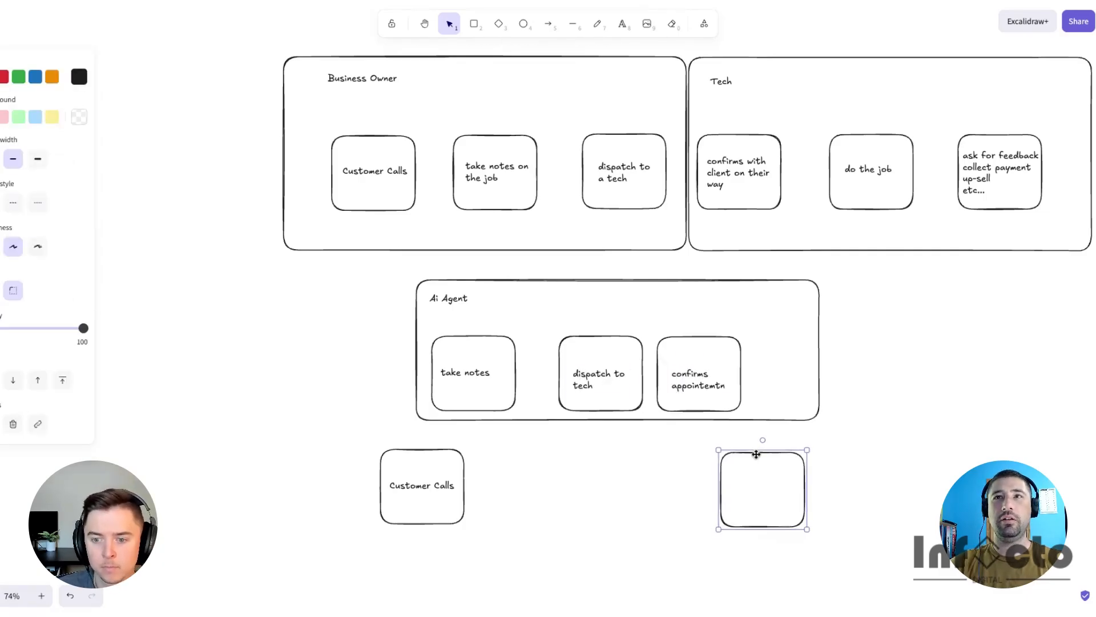
# - Place a copy of the Tech lane's 'ask for feedback' box beside the lower 'do the job' box, replacing the 'ask' box
pyautogui.write('ask')
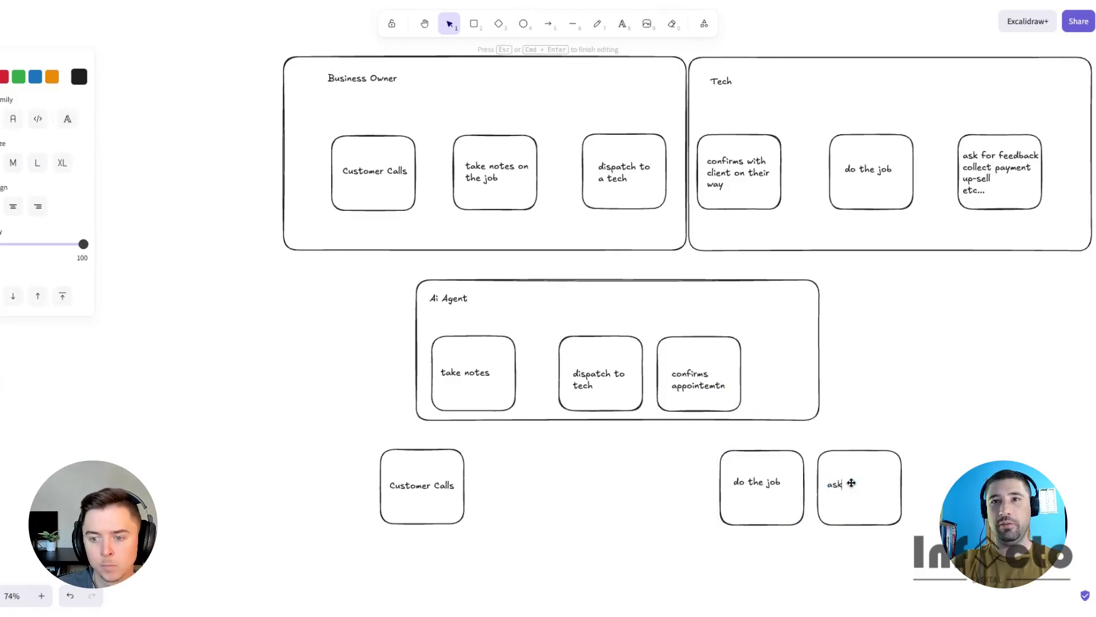
pyautogui.click(968, 109)
pyautogui.moveTo(931, 132); pyautogui.dragTo(1043, 190)
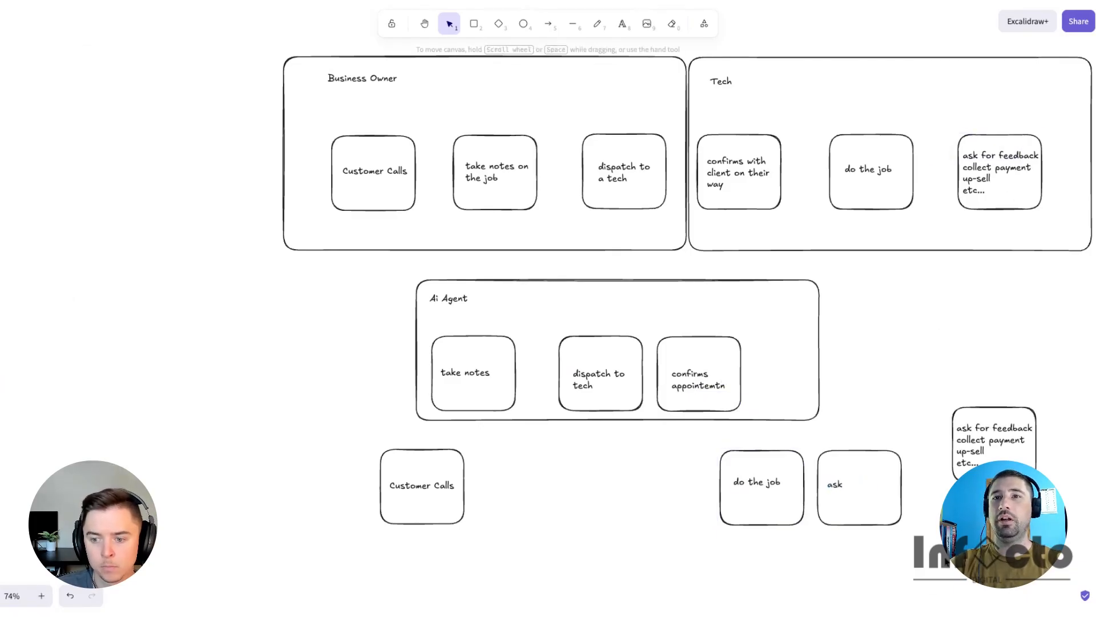
pyautogui.moveTo(946, 561); pyautogui.dragTo(811, 443)
pyautogui.press('Delete')
pyautogui.moveTo(935, 393); pyautogui.dragTo(1068, 520)
pyautogui.moveTo(999, 413); pyautogui.dragTo(861, 459)
pyautogui.moveTo(539, 281); pyautogui.dragTo(429, 418)
pyautogui.moveTo(710, 483); pyautogui.dragTo(502, 483)
pyautogui.press('super+z')
pyautogui.press('super+z')
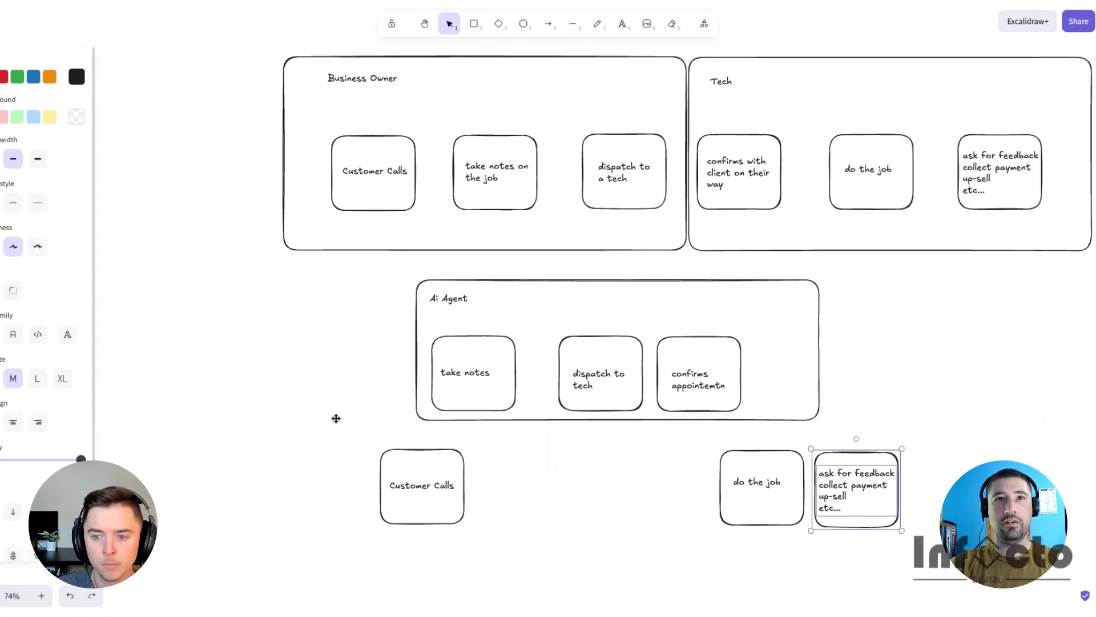
# - Duplicate the Ai Agent container below it and resize it to enclose the lower 'Customer Calls' box
pyautogui.moveTo(596, 281); pyautogui.dragTo(463, 432)
pyautogui.click(708, 522)
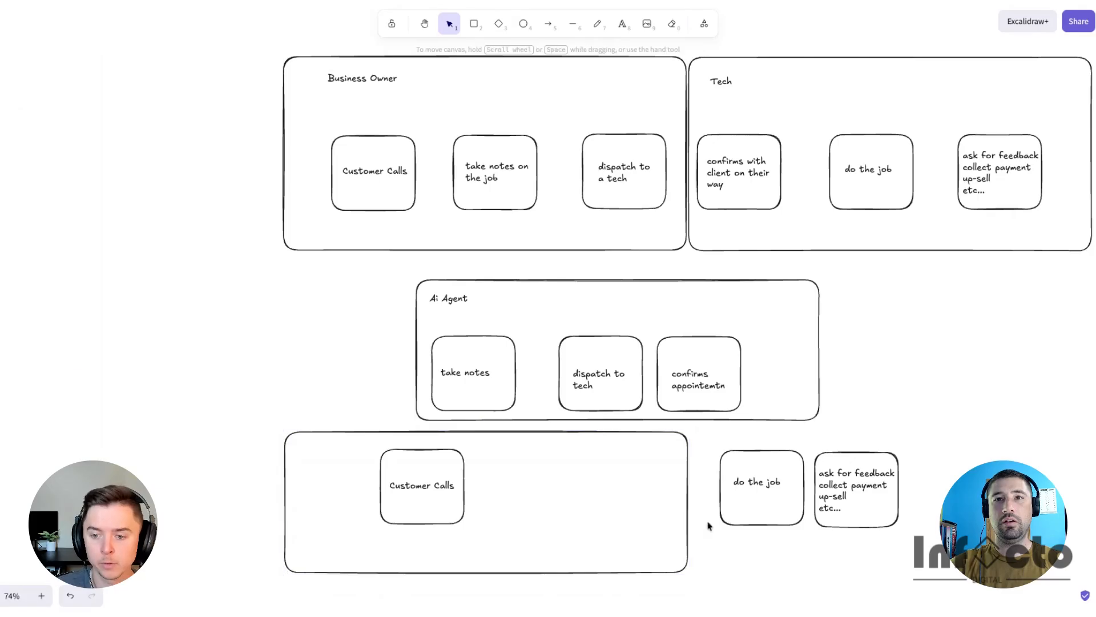
pyautogui.click(688, 503)
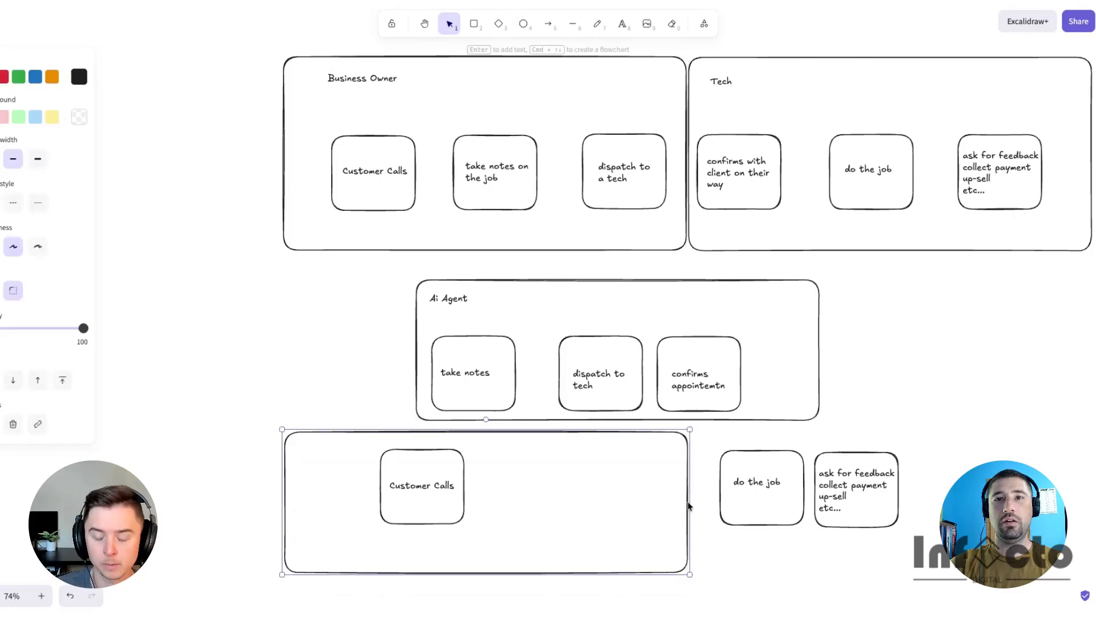
pyautogui.moveTo(690, 505); pyautogui.dragTo(517, 503)
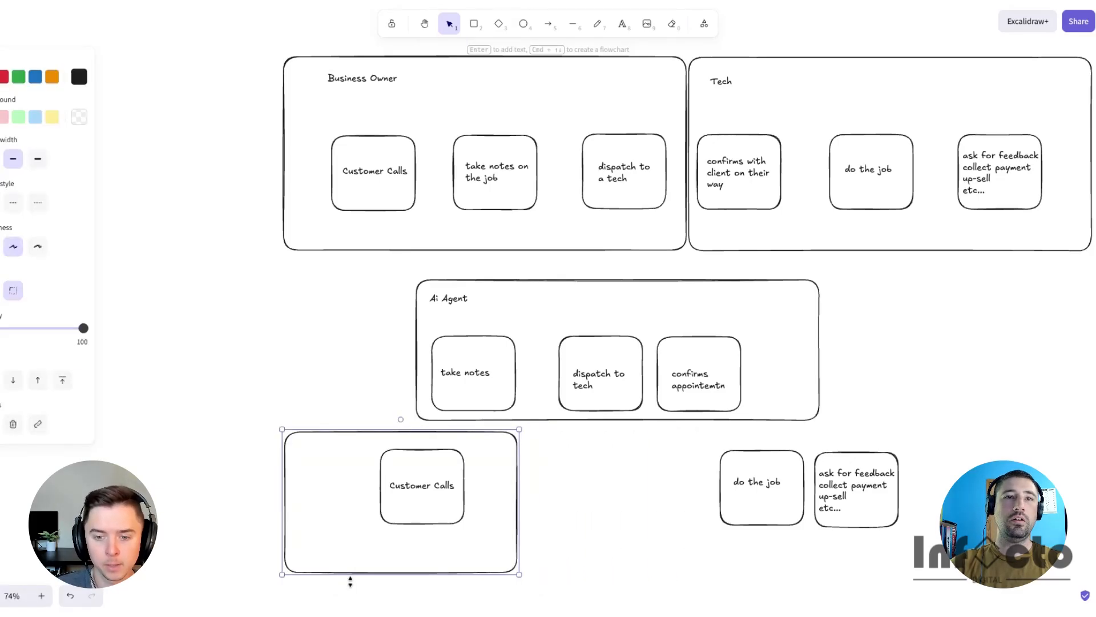
pyautogui.moveTo(282, 574); pyautogui.dragTo(330, 540)
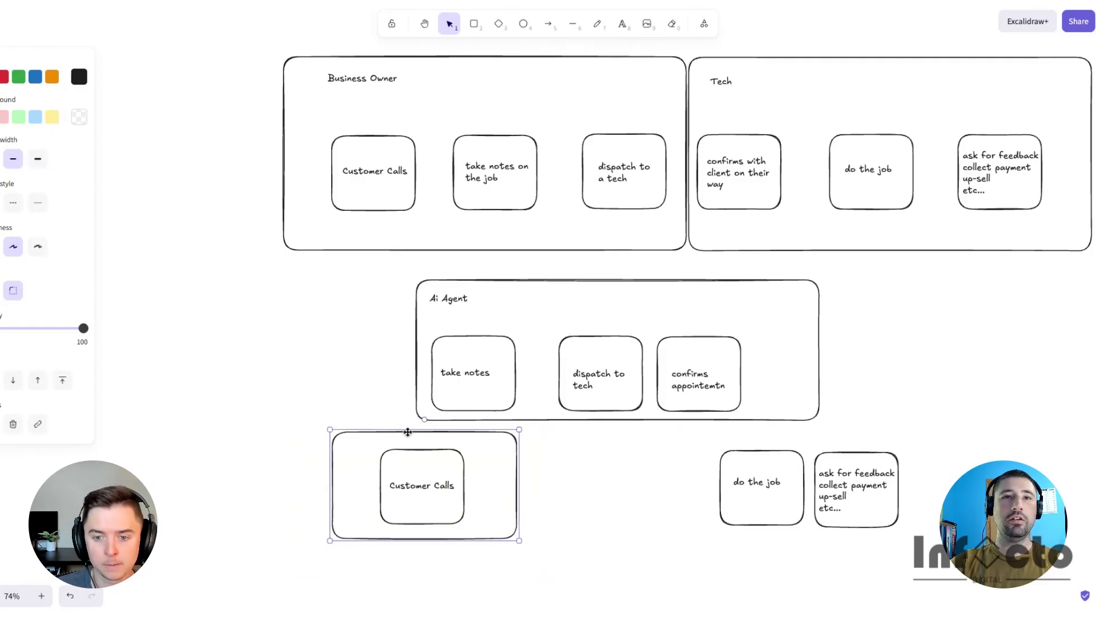
pyautogui.moveTo(408, 432); pyautogui.dragTo(432, 428)
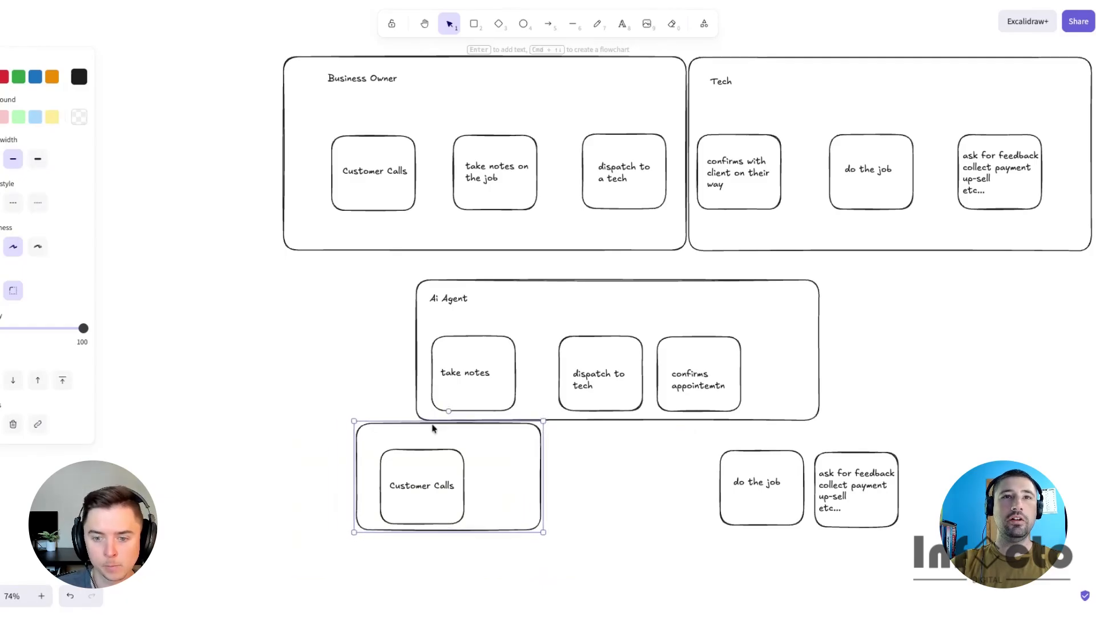
# - Label the new lower container 'Business Owner'
pyautogui.moveTo(448, 297); pyautogui.dragTo(387, 435)
pyautogui.doubleClick(387, 435)
pyautogui.write('Busine')
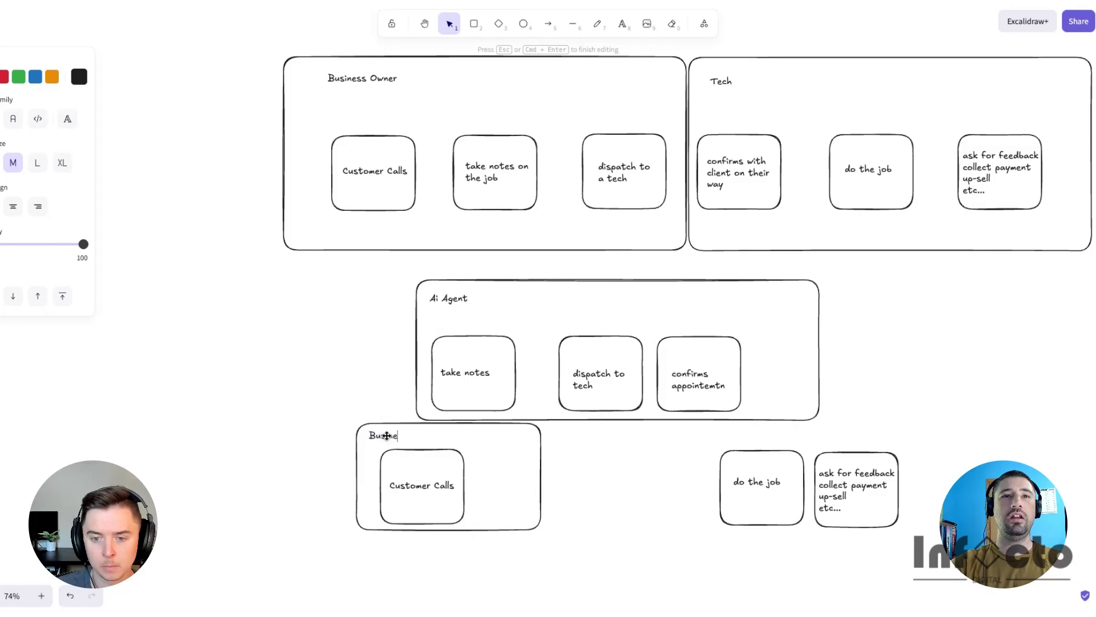
pyautogui.write('ss Owner')
pyautogui.click(541, 463)
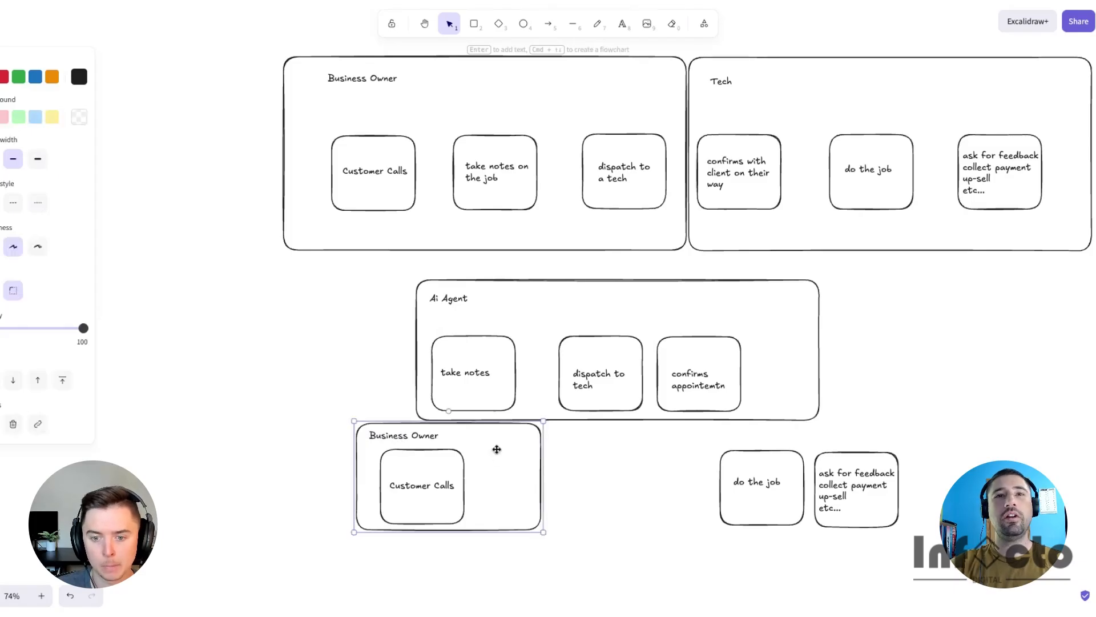
# - Duplicate that container around the lower 'do the job' and feedback boxes and relabel it 'Tech'
pyautogui.moveTo(457, 425); pyautogui.dragTo(811, 430)
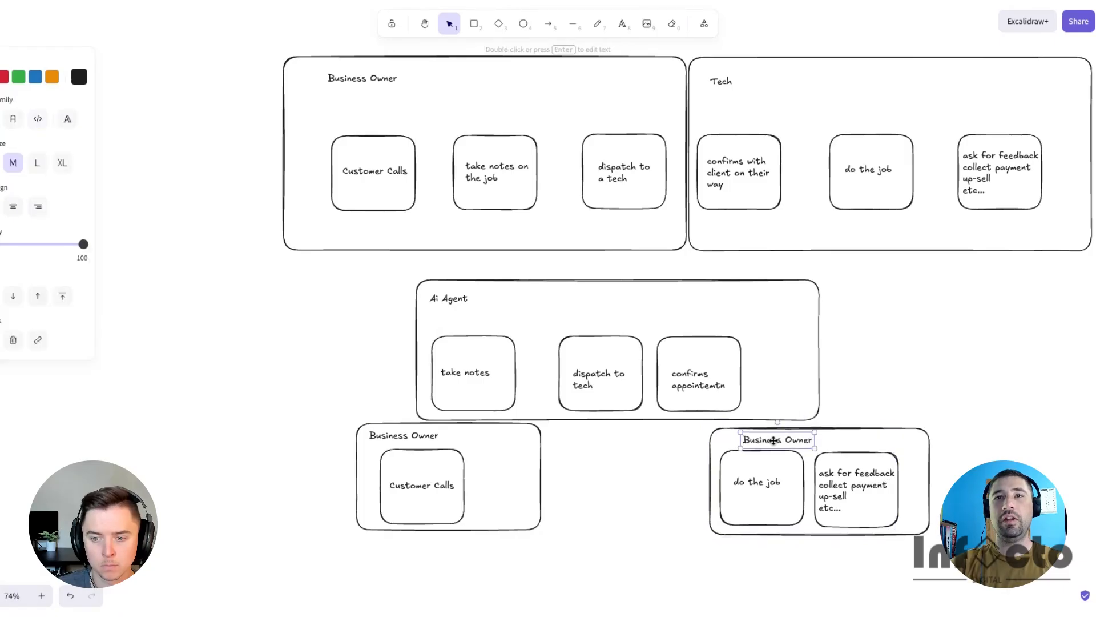
pyautogui.moveTo(775, 441); pyautogui.dragTo(756, 440)
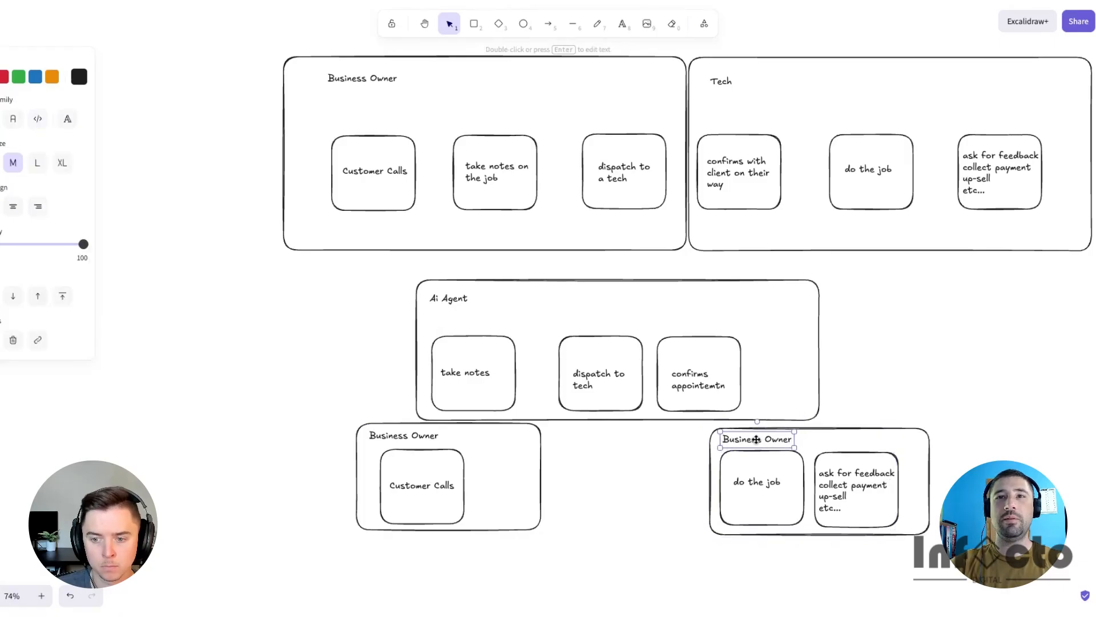
pyautogui.doubleClick(755, 439)
pyautogui.write('Tech')
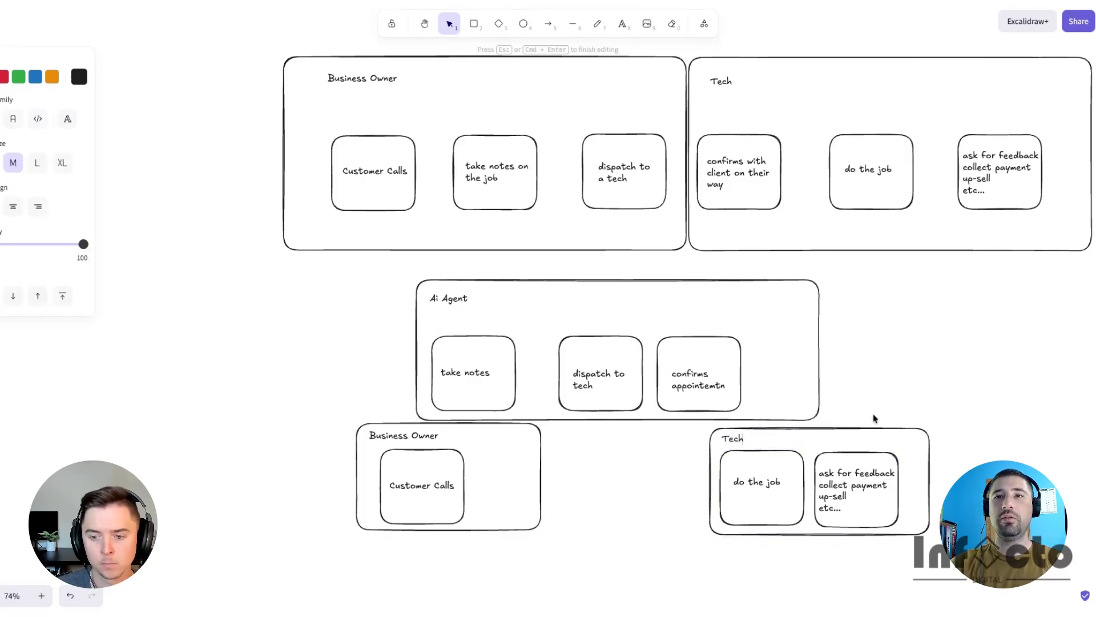
pyautogui.press('Escape')
# - Draw a curved arrow from the Tech lane's 'ask for feedback' box back to 'confirms with client on their way'
pyautogui.hscroll(5, 914, 359)
pyautogui.scroll(1, 856, 274)
pyautogui.click(766, 238)
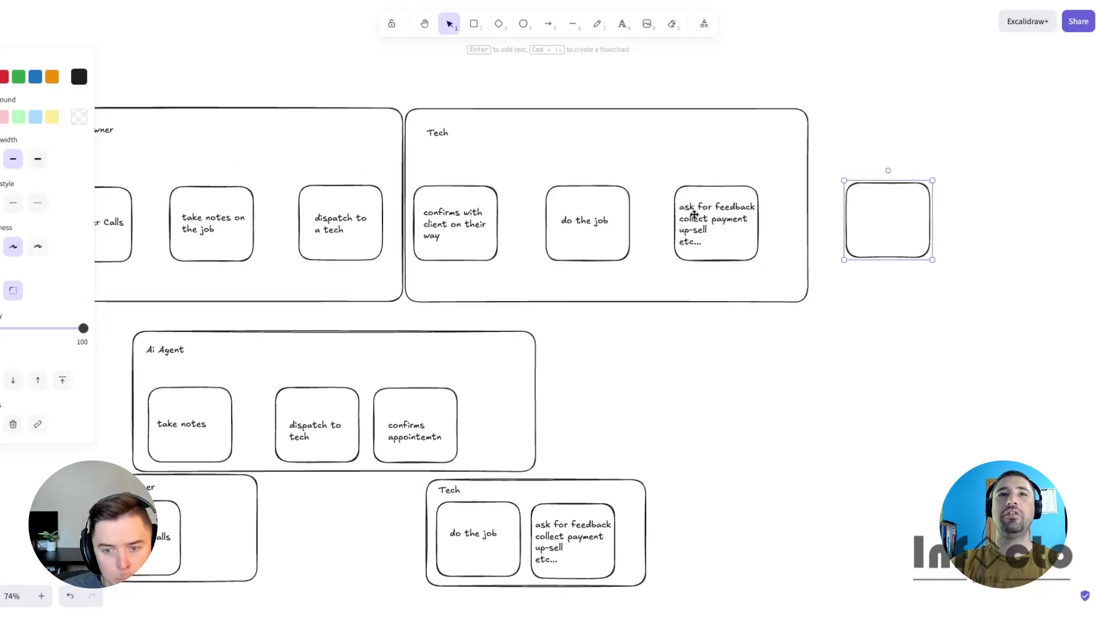
pyautogui.click(694, 211)
pyautogui.click(897, 181)
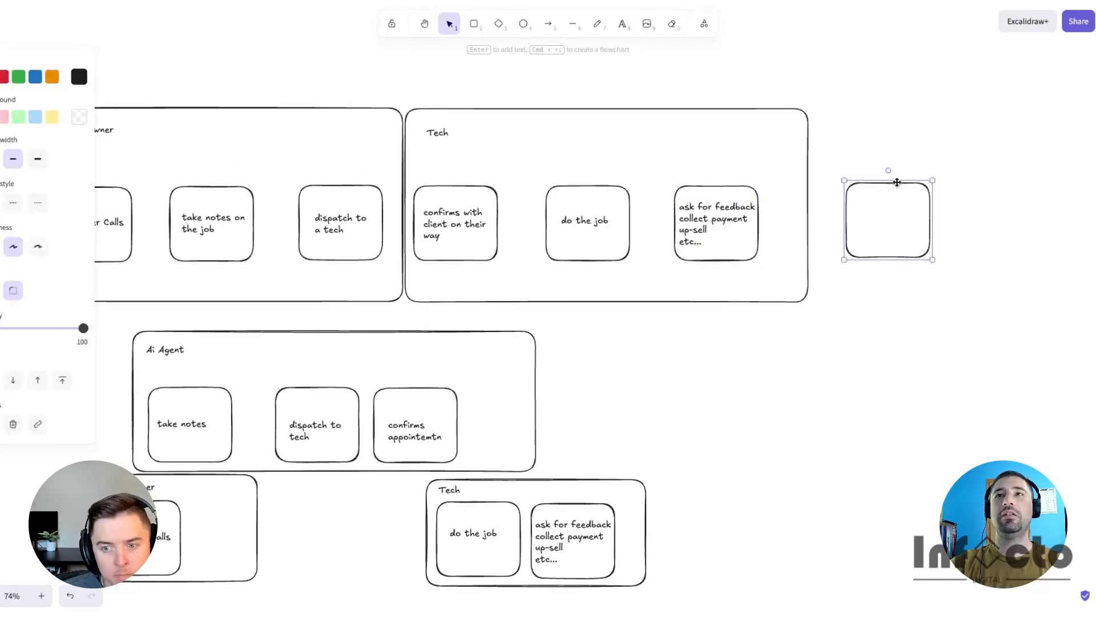
pyautogui.press('Delete')
pyautogui.click(548, 23)
pyautogui.moveTo(716, 186); pyautogui.dragTo(459, 181)
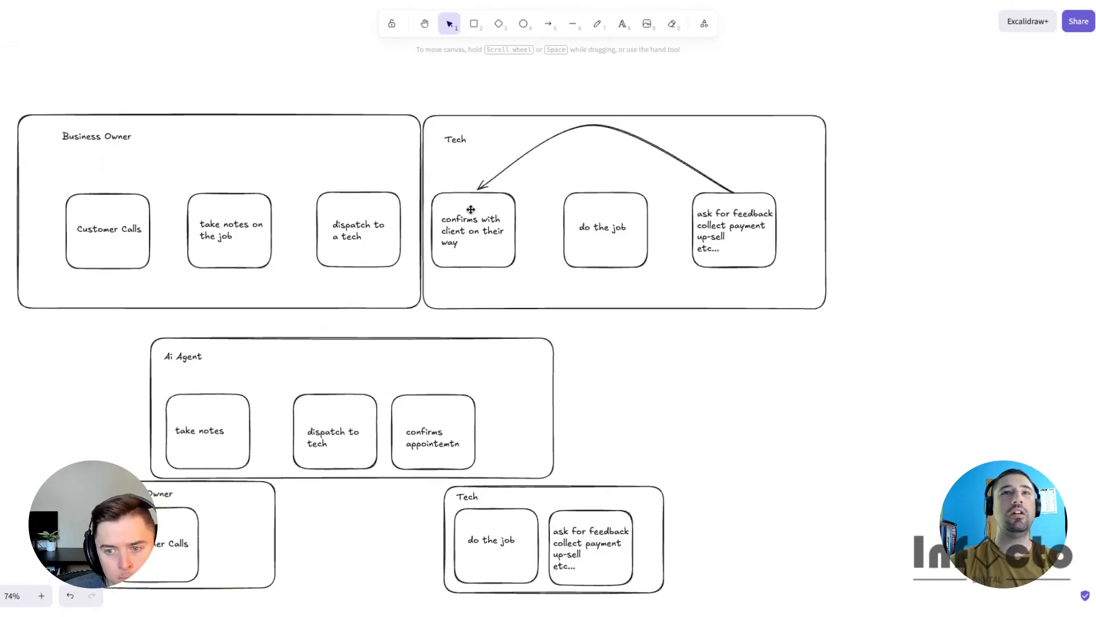
# - Pan and zoom out to review the whole flowchart
pyautogui.hscroll(-3, 741, 394)
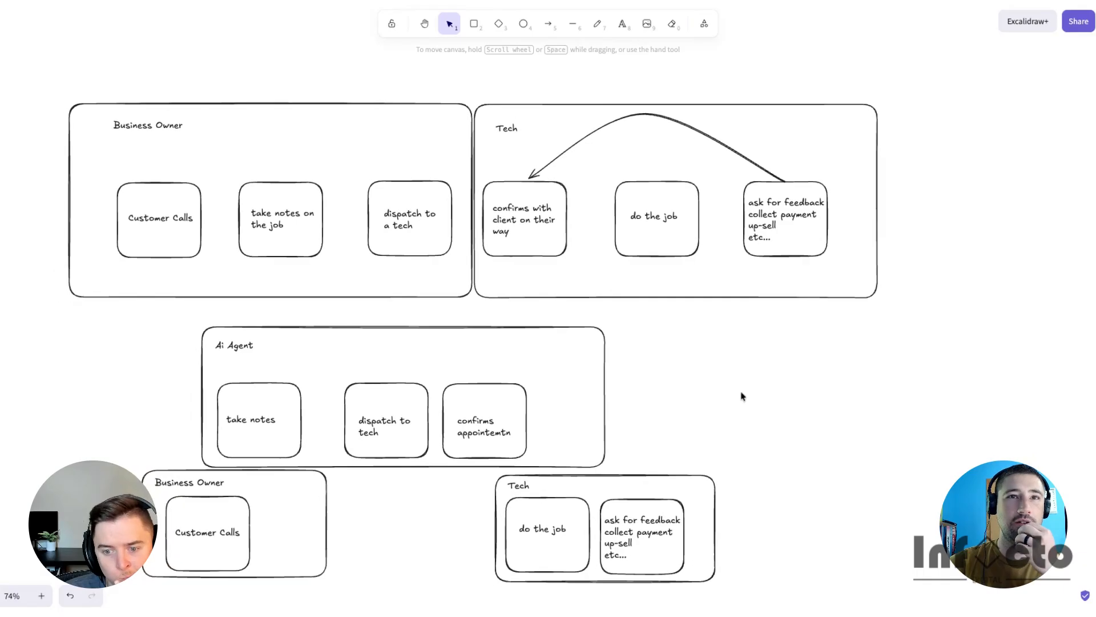
pyautogui.hscroll(-2, 741, 394)
pyautogui.scroll(-2, 736, 348)
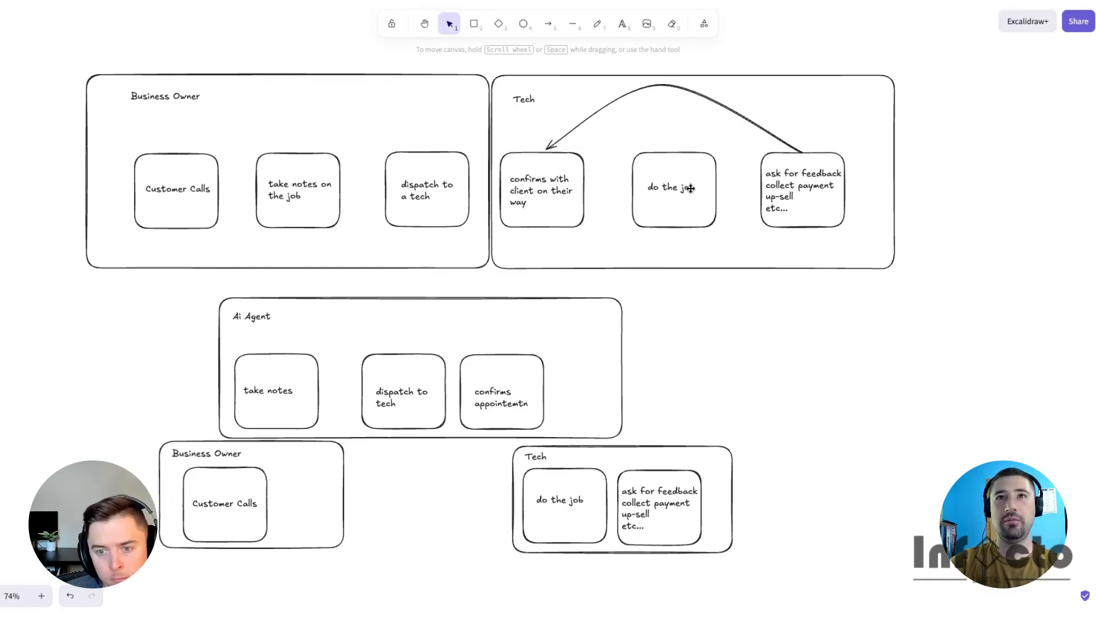
pyautogui.scroll(-2, 671, 419)
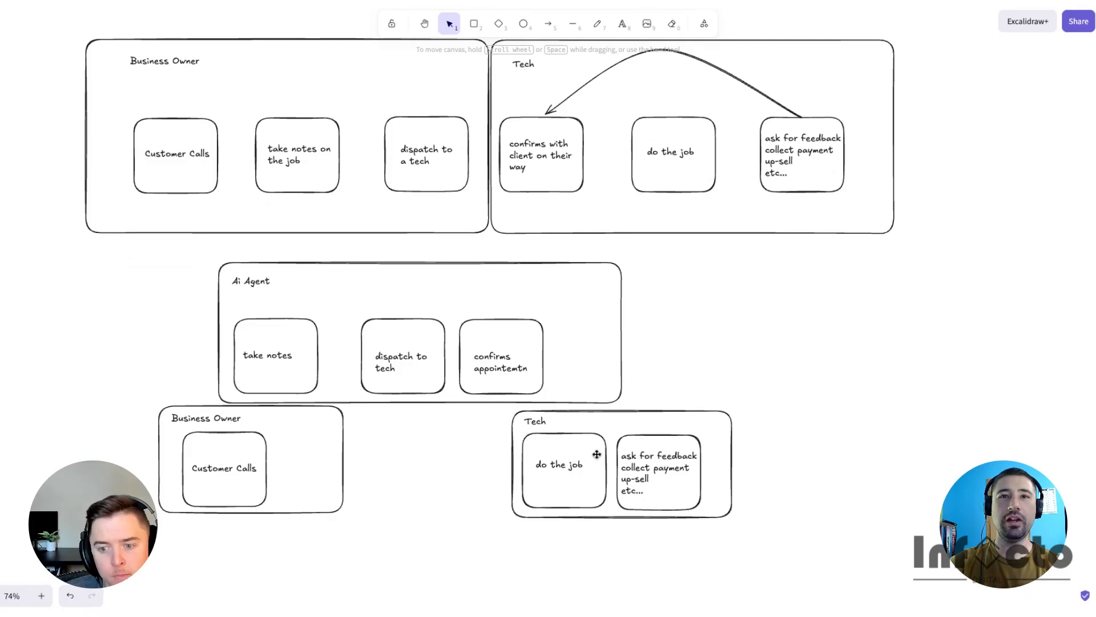
pyautogui.scroll(2, 696, 173)
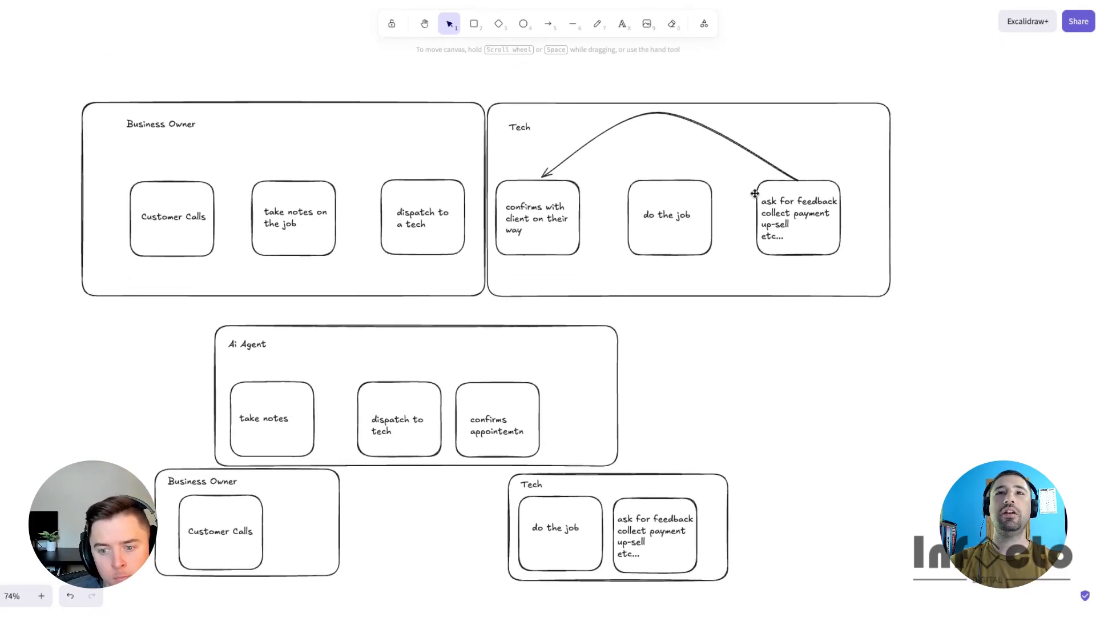
pyautogui.hscroll(1, 717, 228)
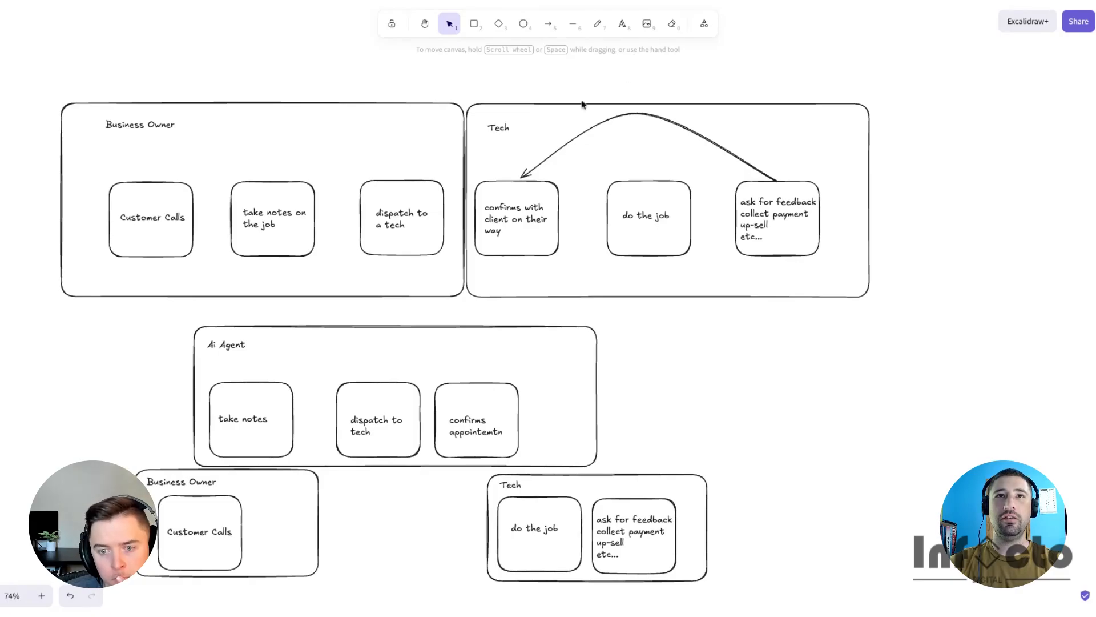
pyautogui.scroll(1, 571, 189)
pyautogui.hscroll(1, 571, 190)
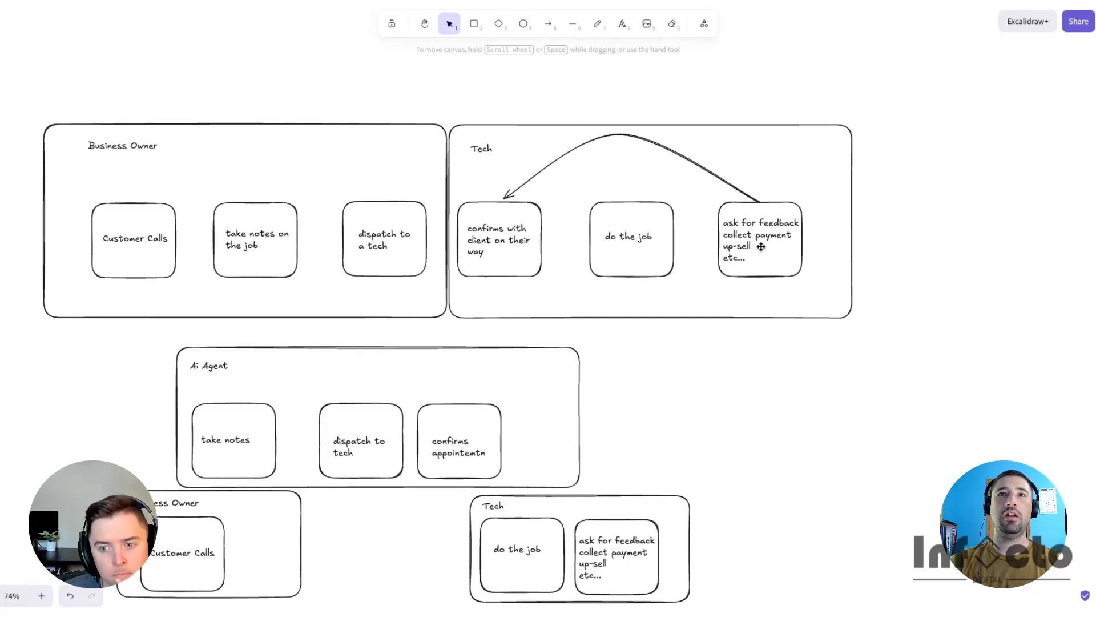
pyautogui.scroll(-1, 721, 343)
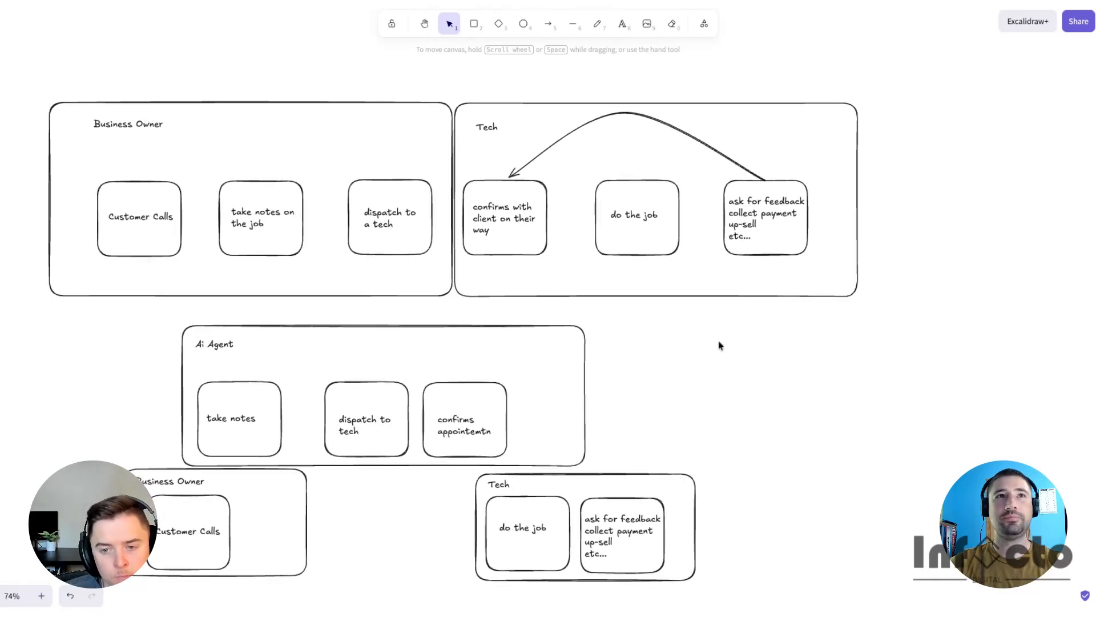
pyautogui.keyDown('ctrl'); pyautogui.scroll(-5, 262, 197); pyautogui.keyUp('ctrl')
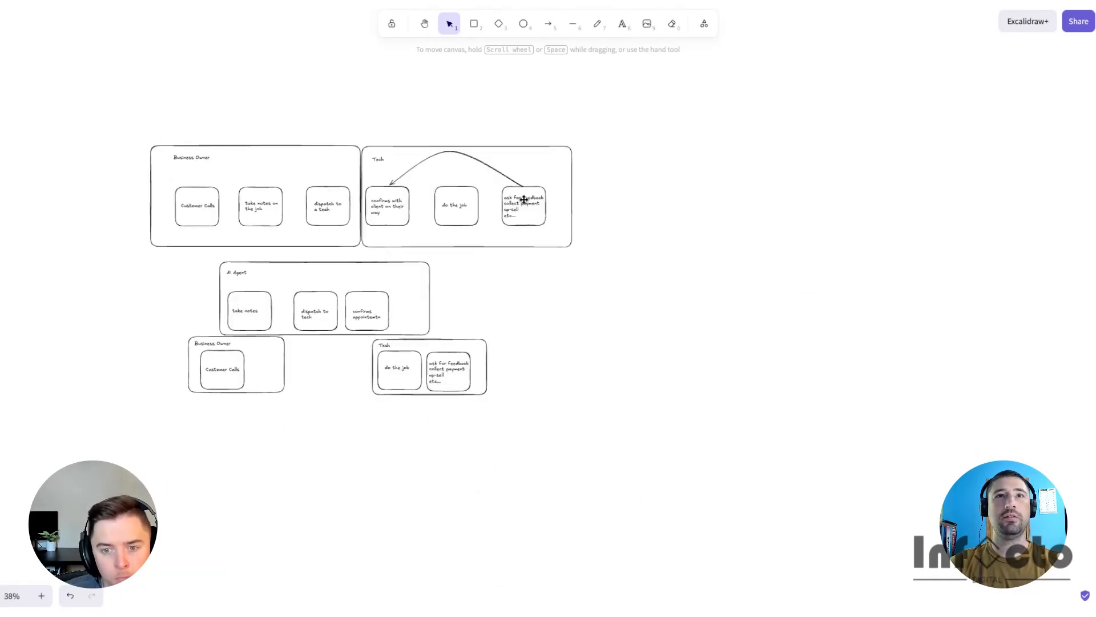
# - Add a 'thank-you sequence' box right of the Tech lane, enclosed in a copied 'Business Owner' container
pyautogui.hscroll(1, 522, 198)
pyautogui.scroll(1, 523, 199)
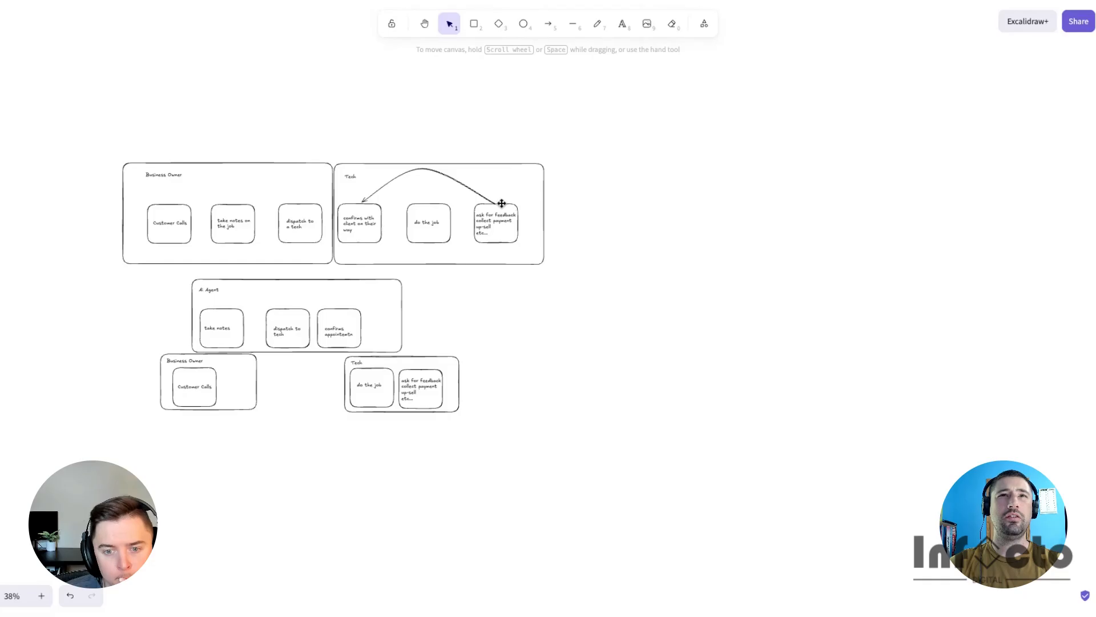
pyautogui.moveTo(501, 203); pyautogui.dragTo(580, 204)
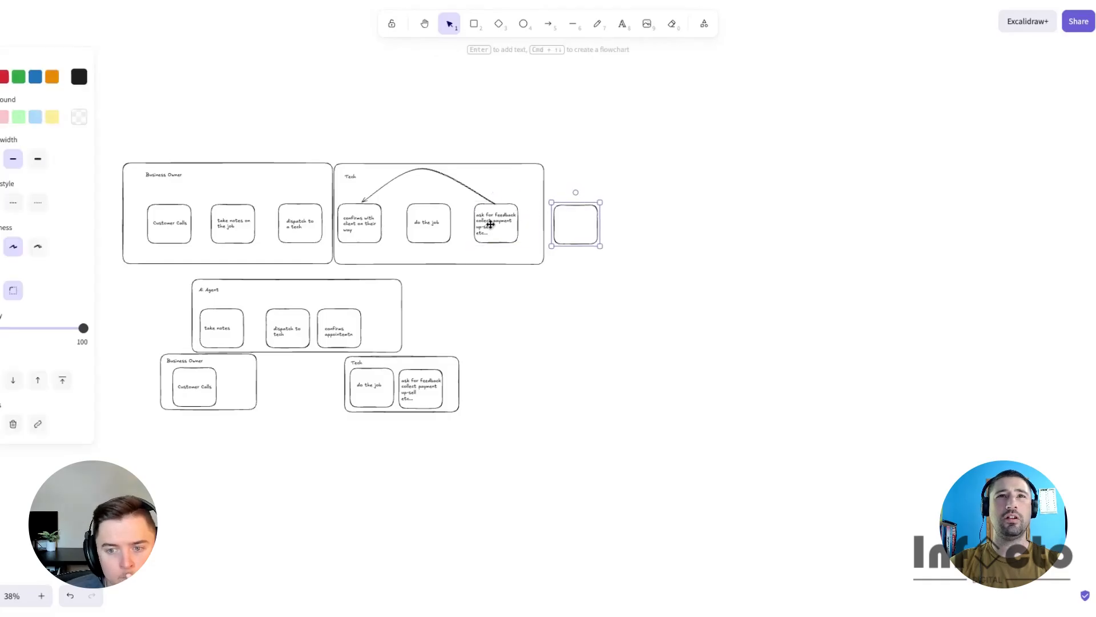
pyautogui.moveTo(491, 224); pyautogui.dragTo(574, 225)
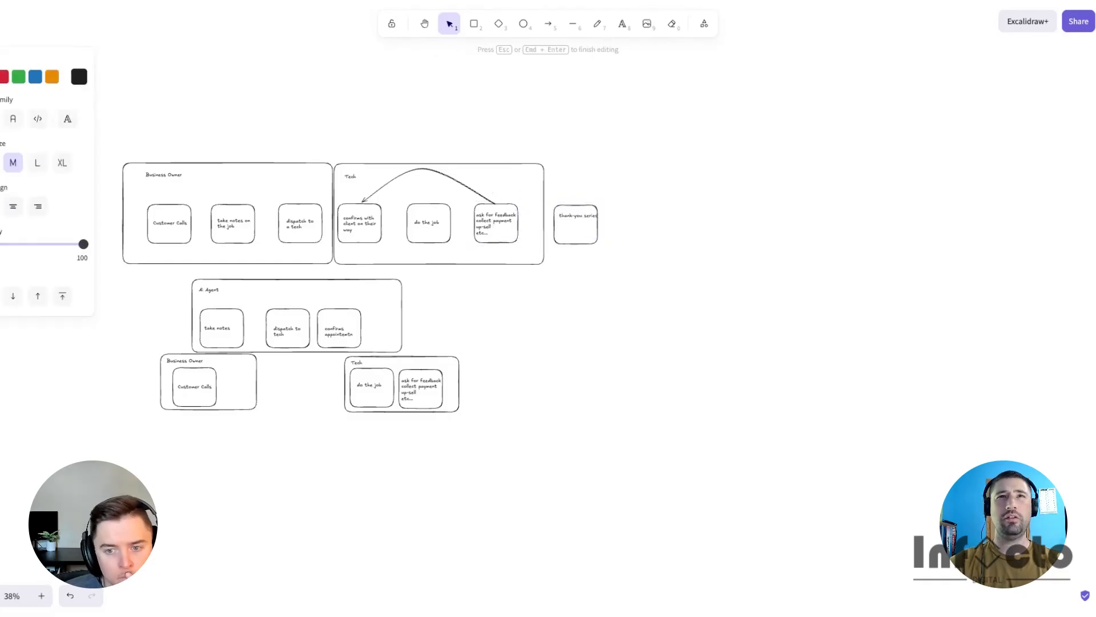
pyautogui.click(615, 180)
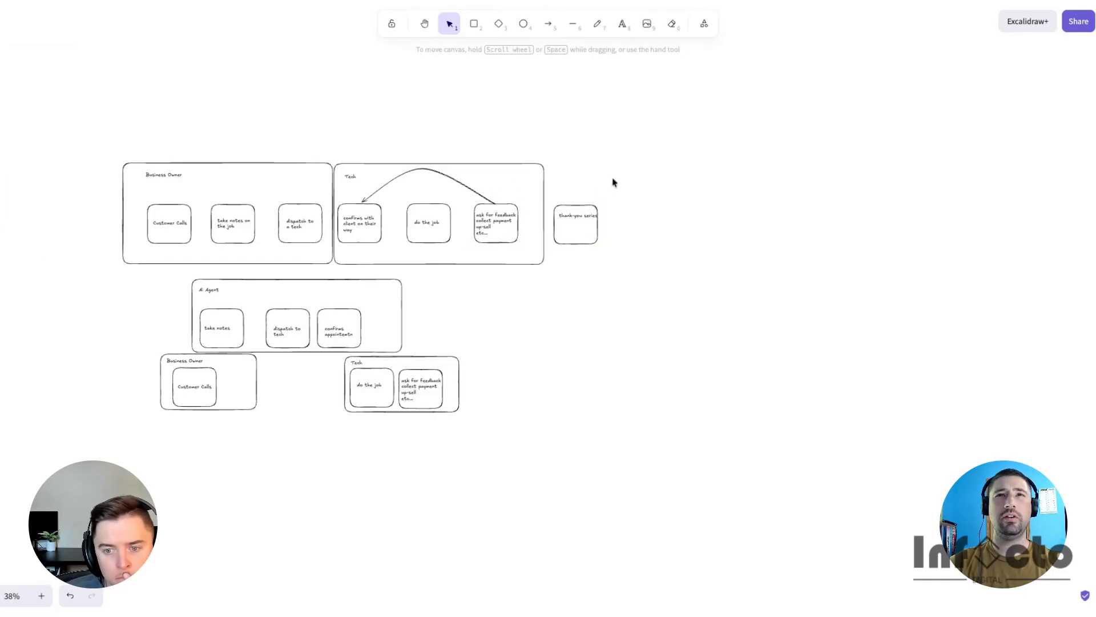
pyautogui.moveTo(208, 162); pyautogui.dragTo(635, 163)
pyautogui.doubleClick(590, 215)
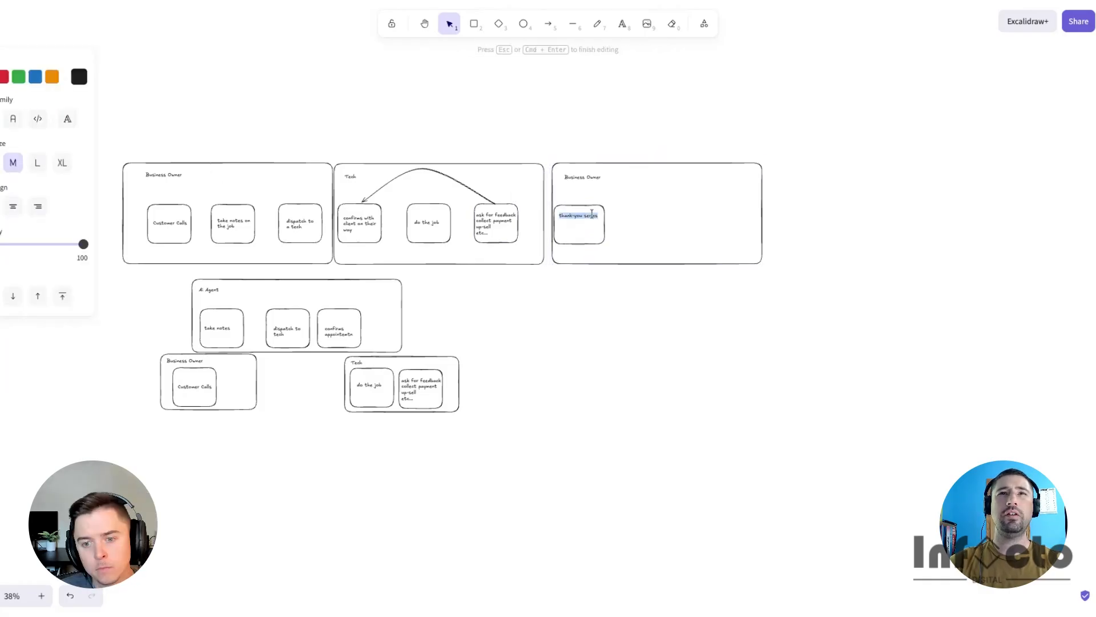
pyautogui.doubleClick(590, 216)
pyautogui.write('sequence')
# - Duplicate the 'thank-you sequence' box to its right and relabel it 'up-sell'
pyautogui.moveTo(582, 205); pyautogui.dragTo(655, 206)
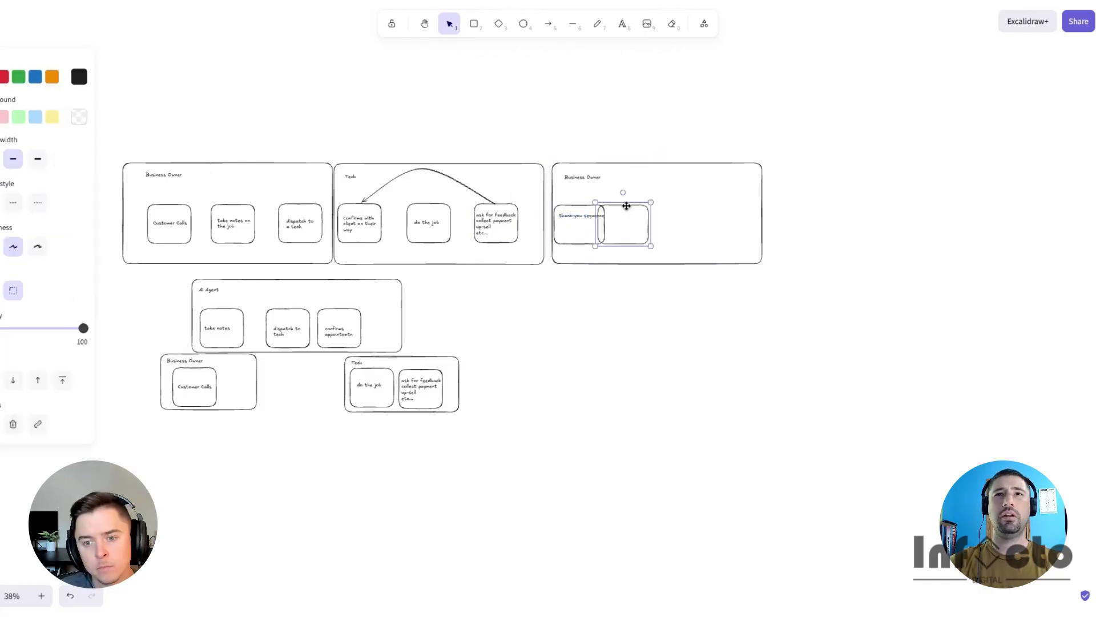
pyautogui.doubleClick(642, 220)
pyautogui.write('up-sell')
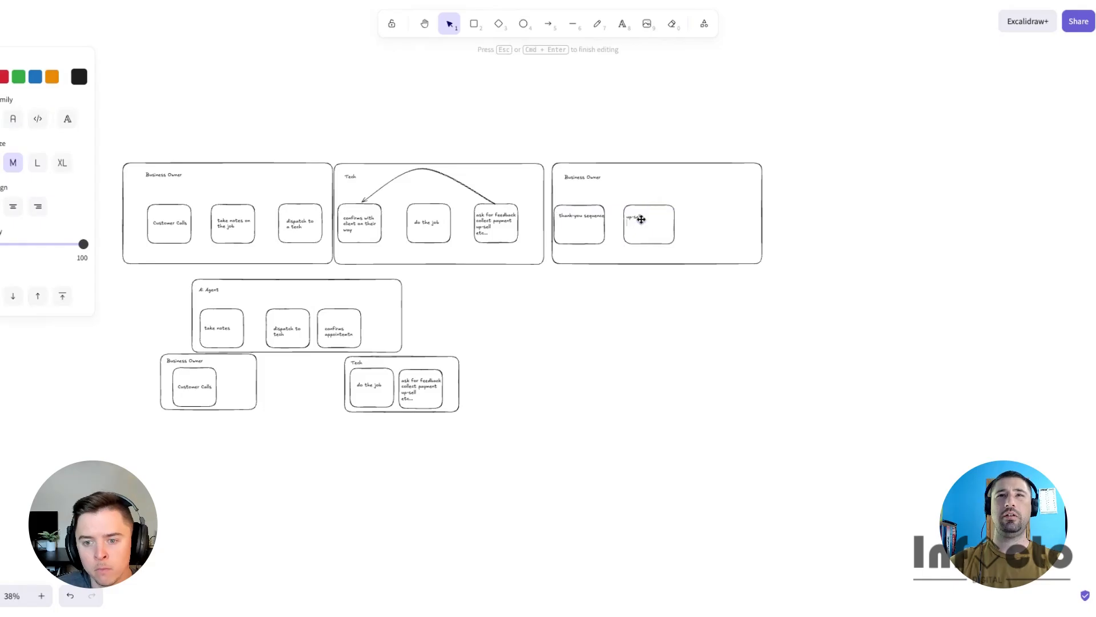
pyautogui.click(655, 95)
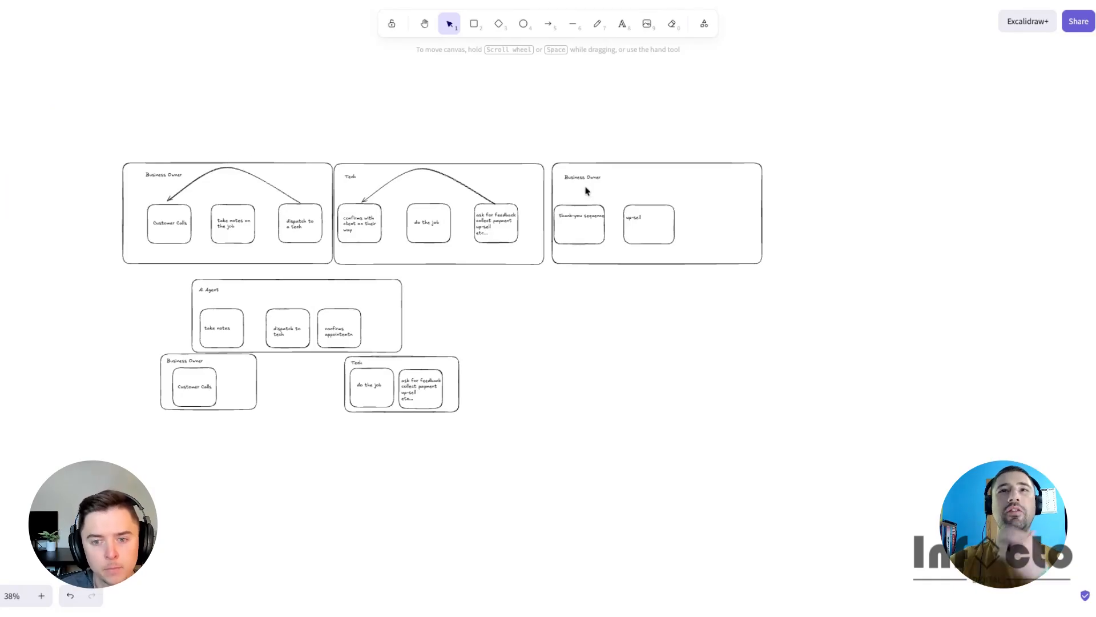
# - Add a third box after 'up-sell' in the new container and label it 'complimentary service check'
pyautogui.click(570, 214)
pyautogui.click(632, 223)
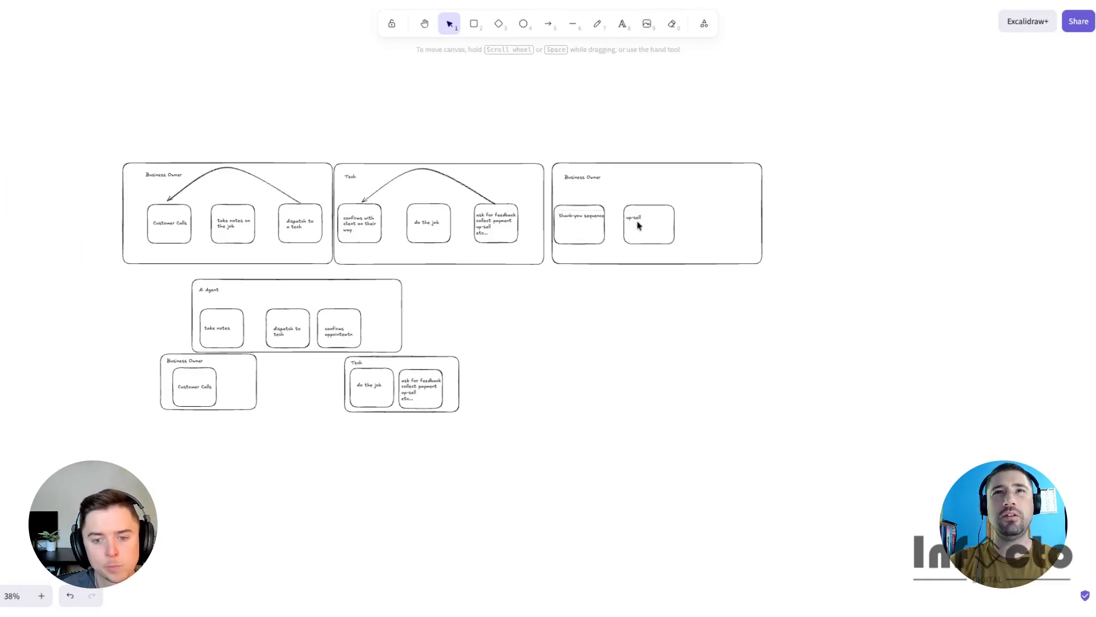
pyautogui.click(634, 218)
pyautogui.click(660, 141)
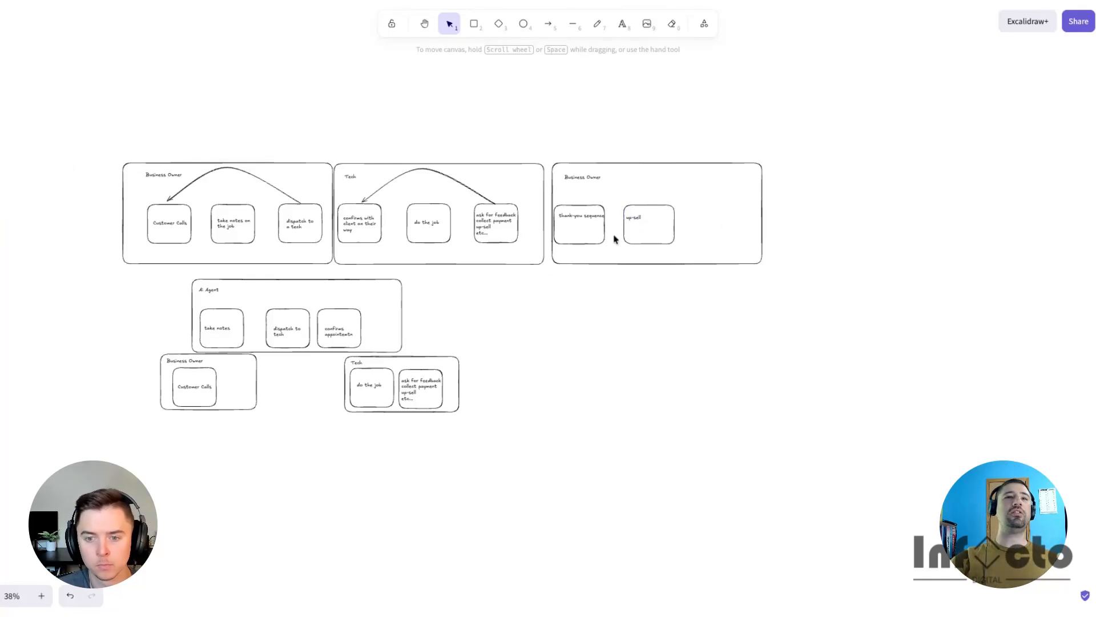
pyautogui.rightClick(641, 205)
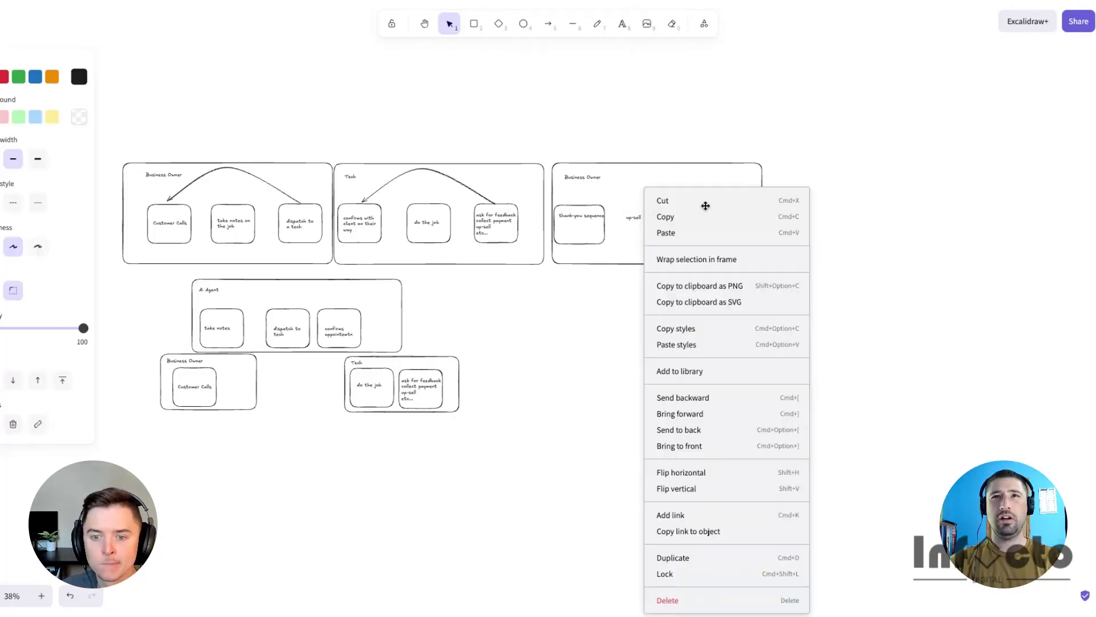
pyautogui.moveTo(641, 207); pyautogui.dragTo(636, 212)
pyautogui.click(633, 214)
pyautogui.hotkey('ctrl', 'Right')
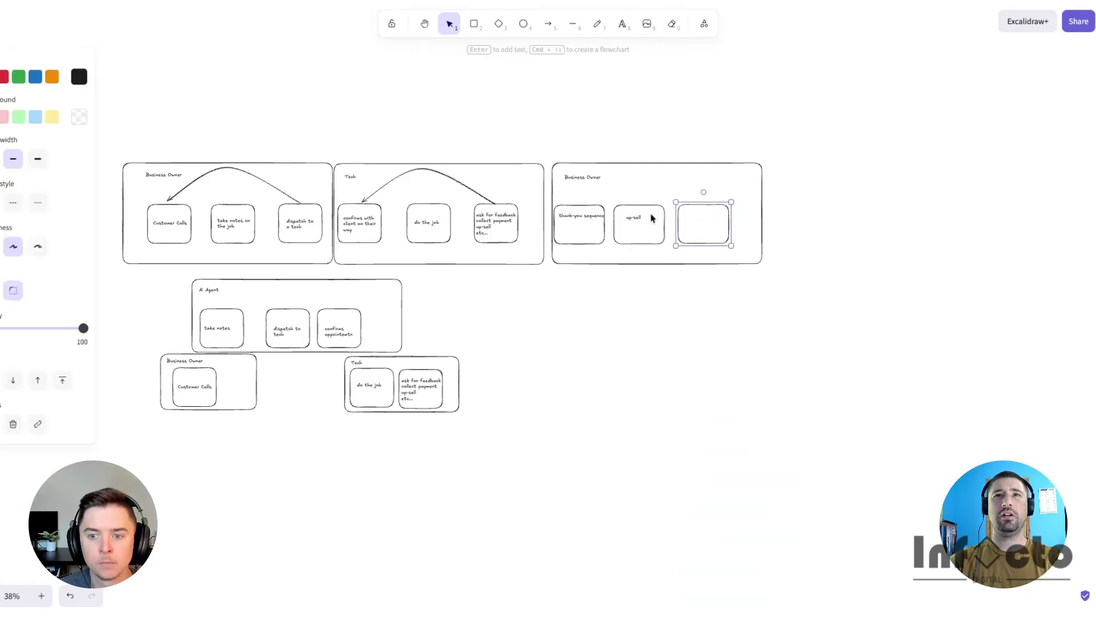
pyautogui.click(690, 215)
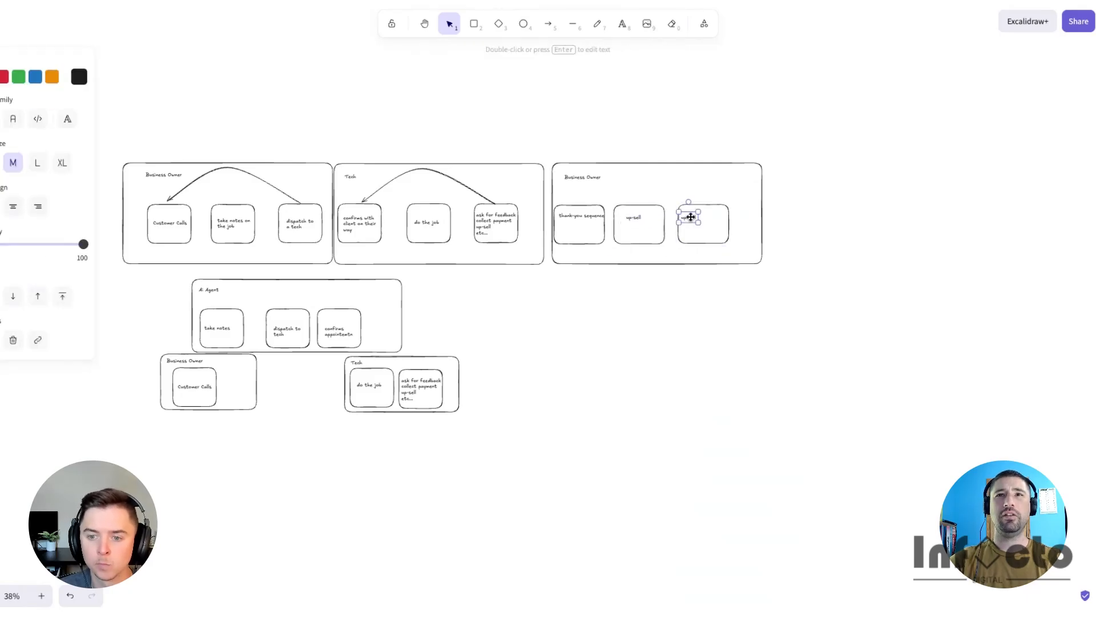
pyautogui.doubleClick(695, 216)
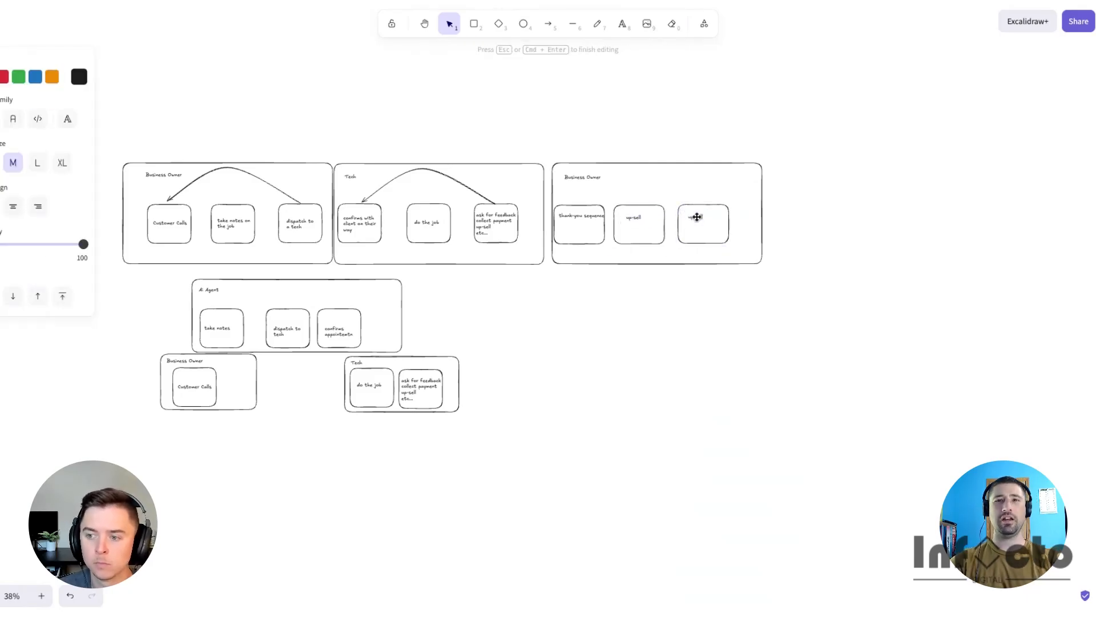
pyautogui.write('complimentary service check')
pyautogui.click(714, 325)
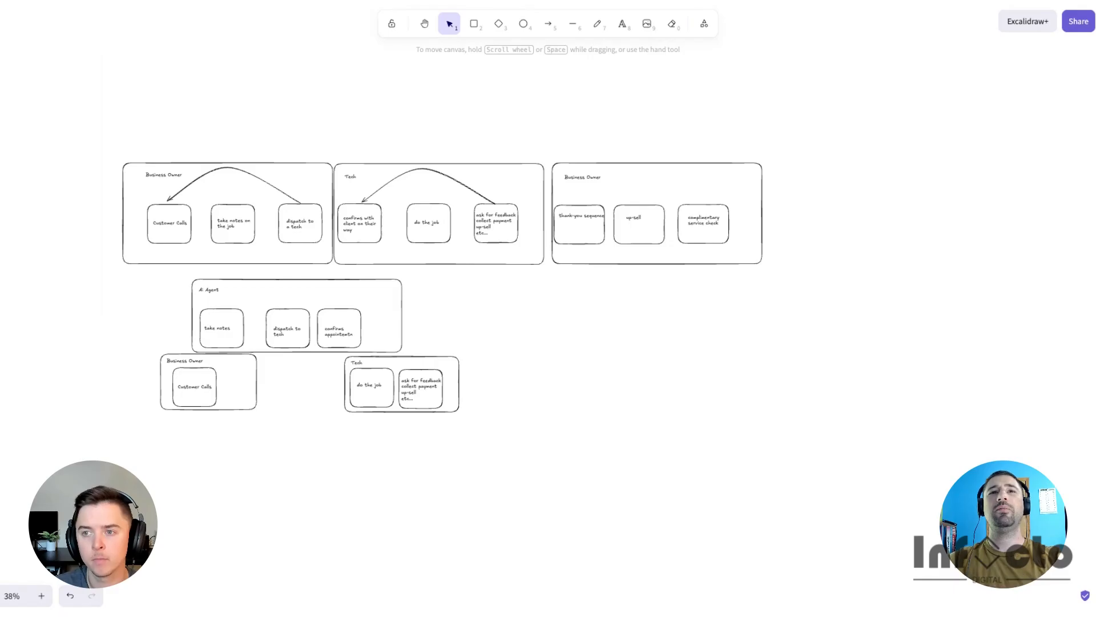
# - Widen the AI Agent container to the right so it extends past the Tech lane
pyautogui.hscroll(-4, 508, 299)
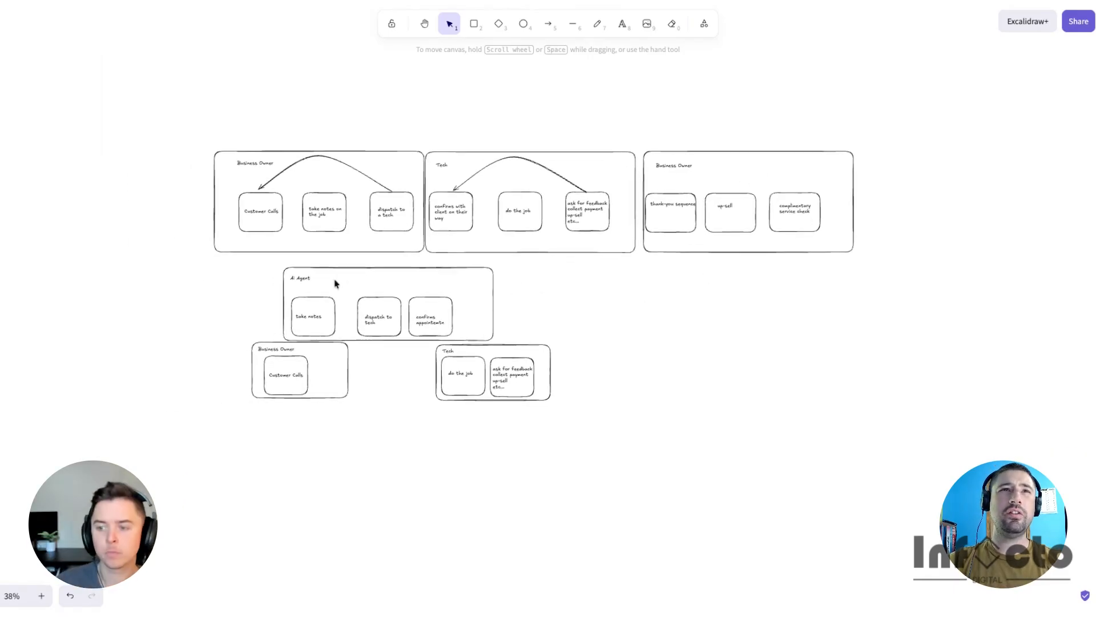
pyautogui.click(307, 267)
pyautogui.moveTo(557, 394); pyautogui.dragTo(820, 391)
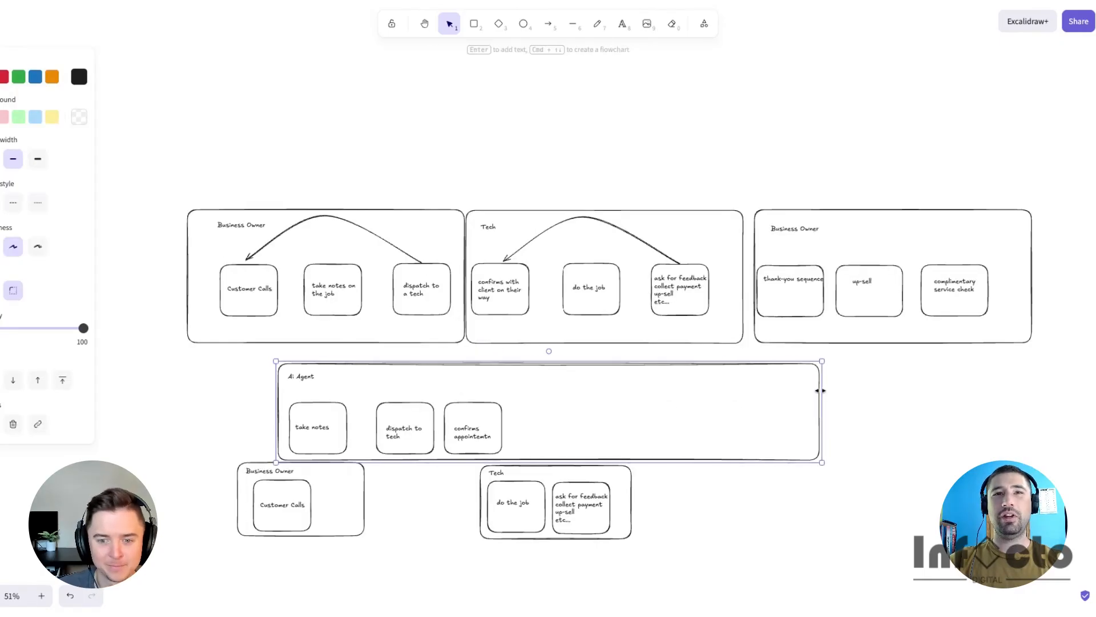
# - Duplicate the 'thank-you sequence', 'up-sell' and 'complimentary service check' boxes into the AI Agent container
pyautogui.click(690, 387)
pyautogui.moveTo(996, 323); pyautogui.dragTo(546, 415)
pyautogui.click(761, 527)
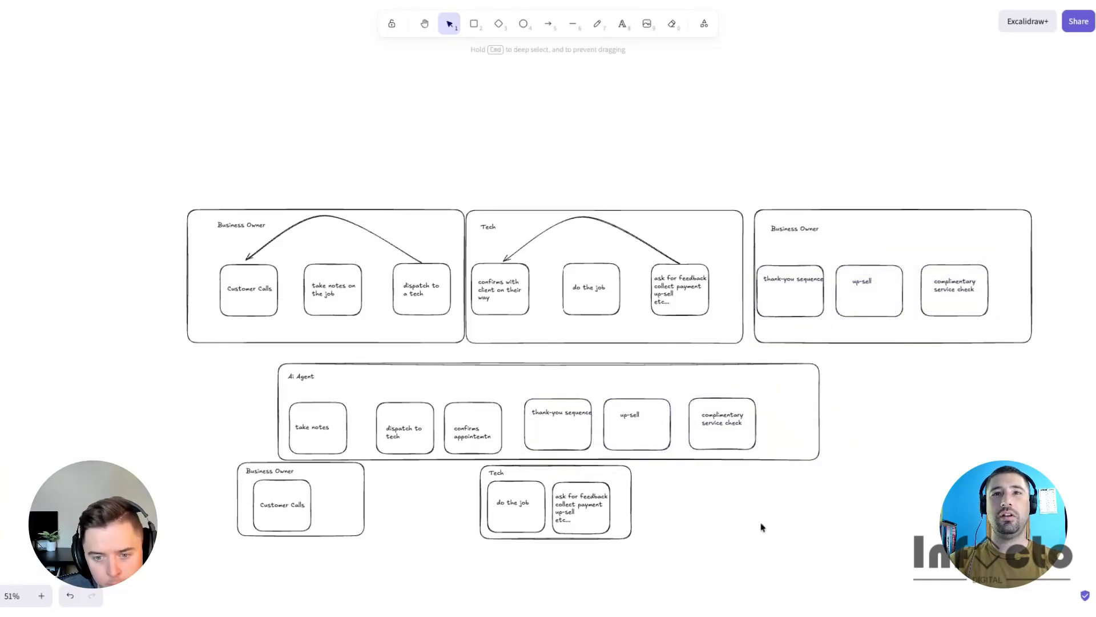
# - Add a '$50k/yr' text label and place it beside the Tech lane's title
pyautogui.click(300, 374)
pyautogui.click(358, 378)
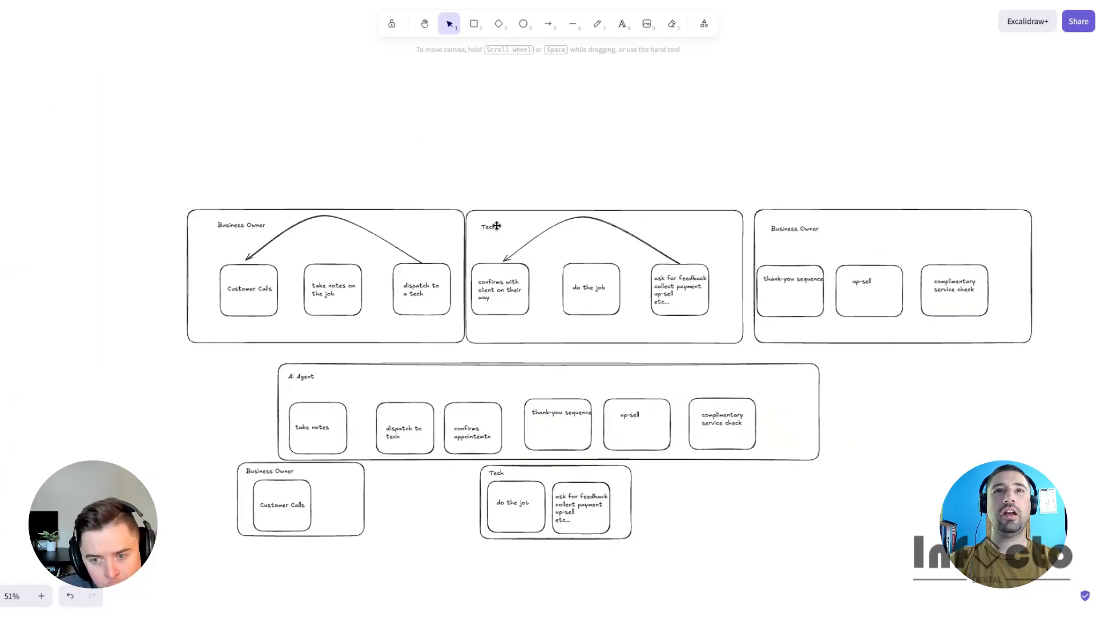
pyautogui.click(490, 228)
pyautogui.moveTo(490, 228); pyautogui.dragTo(555, 196)
pyautogui.press('Return')
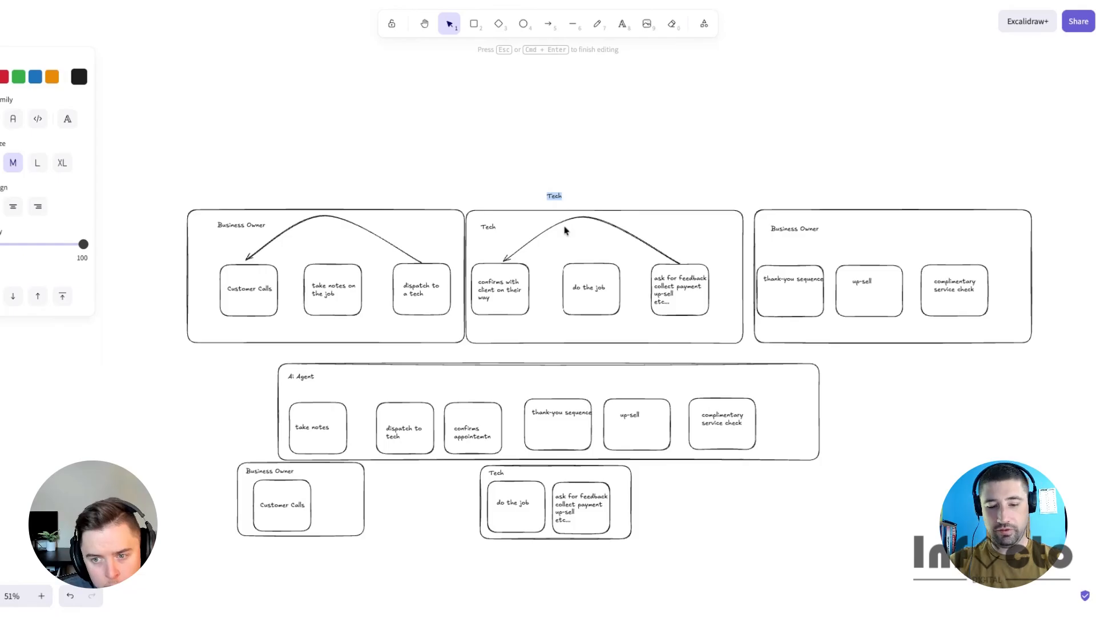
pyautogui.write('$50k/yr')
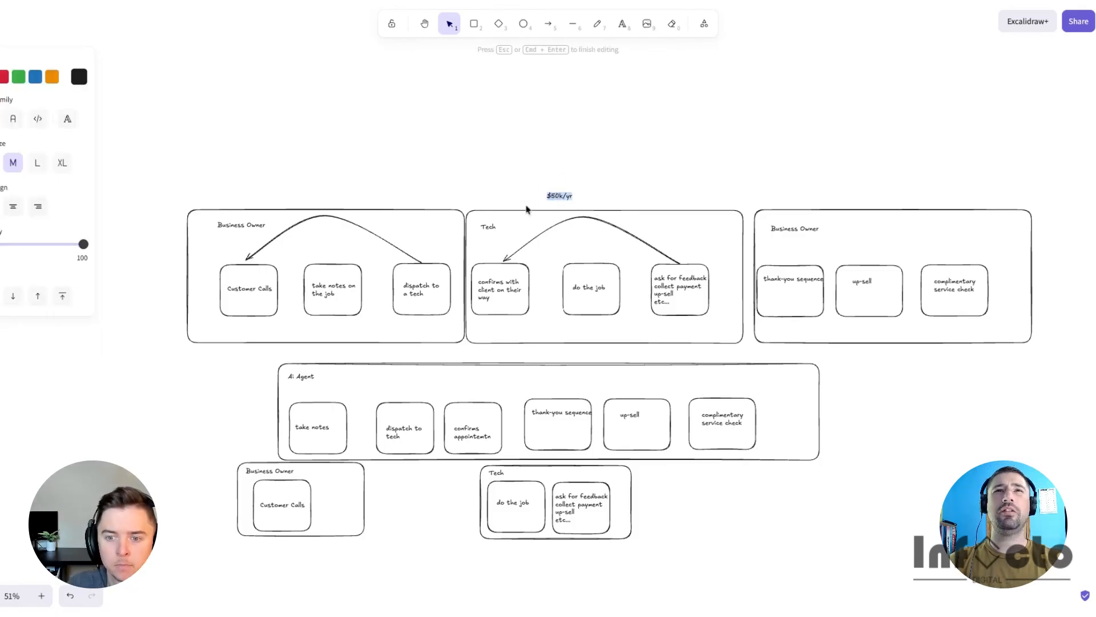
pyautogui.click(634, 155)
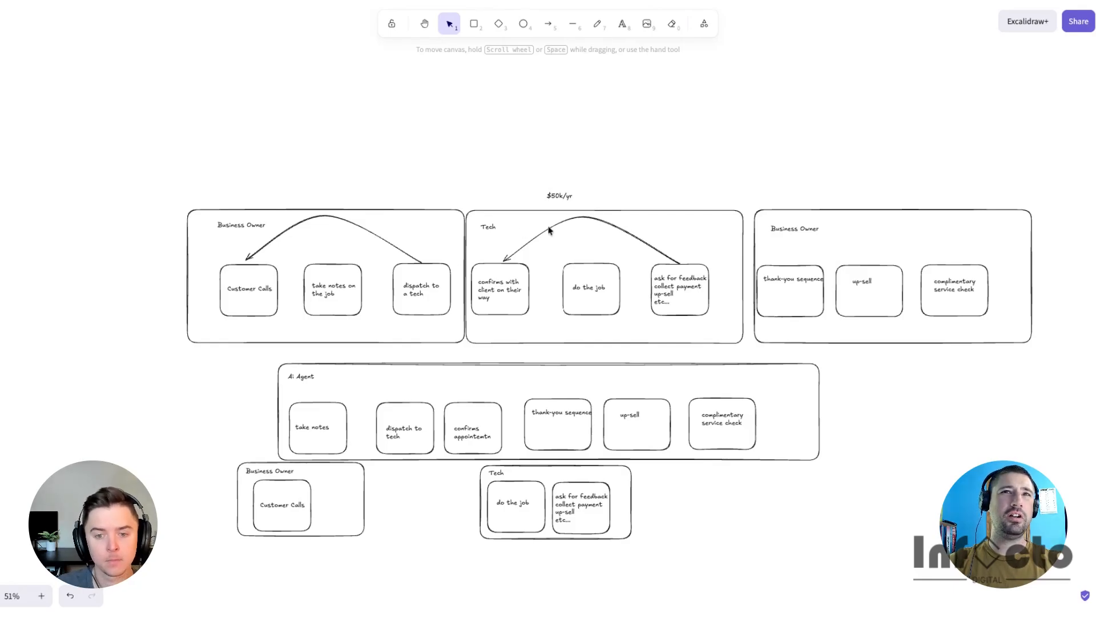
pyautogui.moveTo(552, 196); pyautogui.dragTo(503, 226)
# - Duplicate the '$50k/yr' label, place it above the 'ask for feedback' box, and change it to '$800'
pyautogui.hotkey('ctrl', 'c')
pyautogui.hotkey('ctrl', 'v')
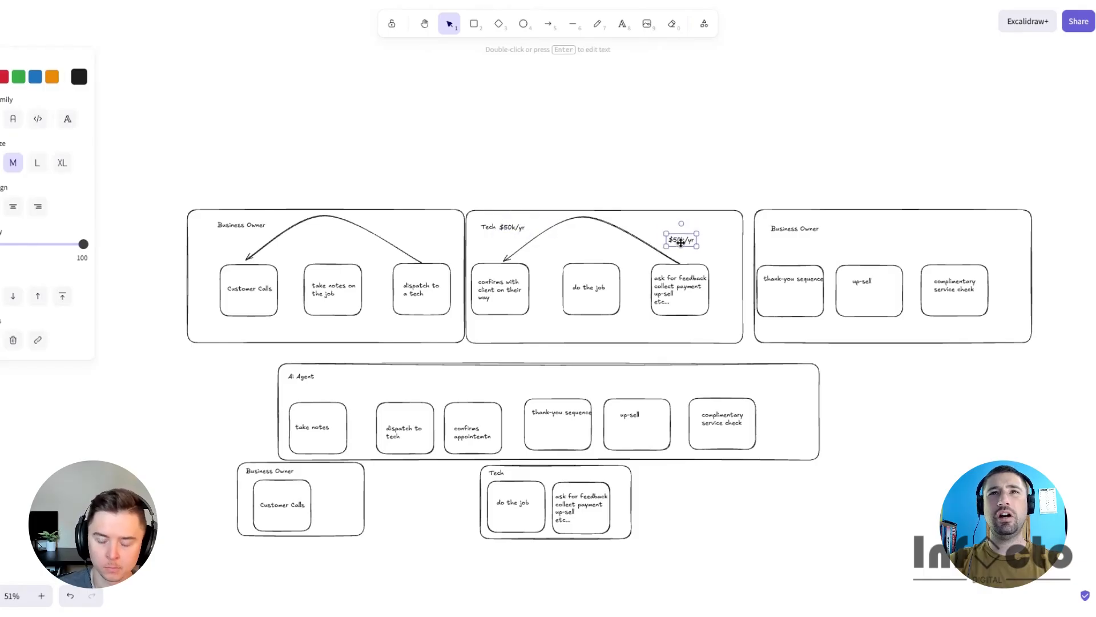
pyautogui.doubleClick(681, 241)
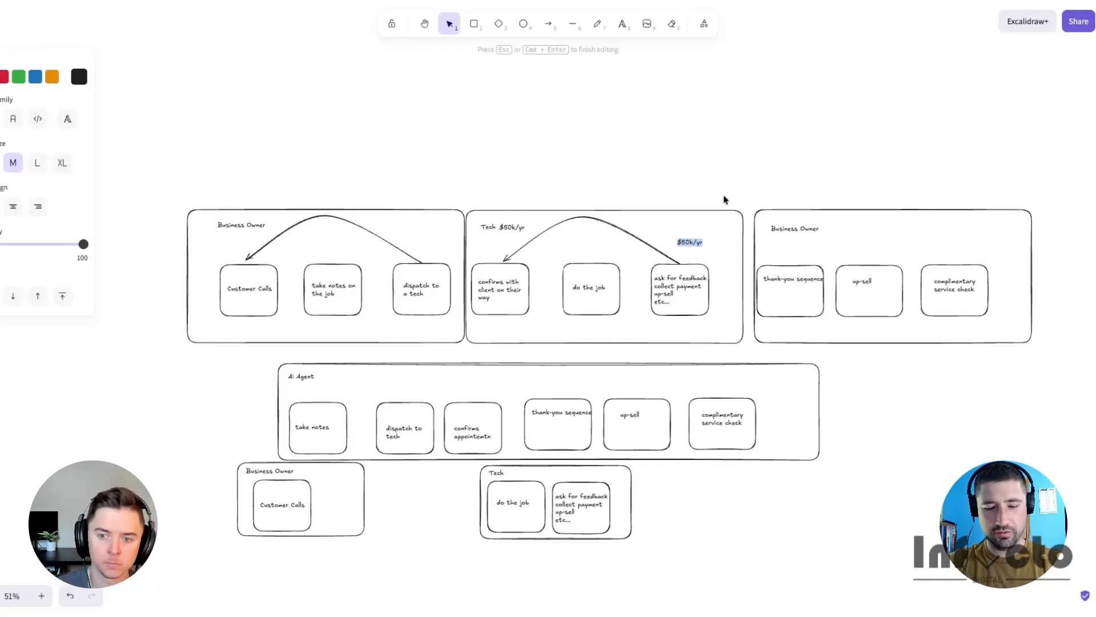
pyautogui.write('400')
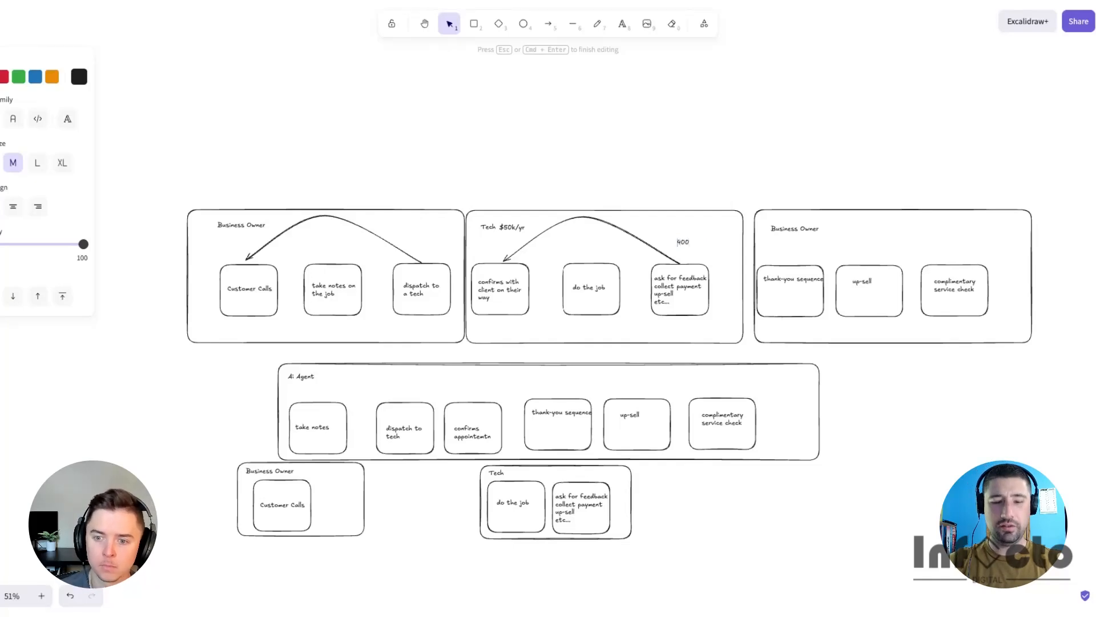
pyautogui.write('$')
pyautogui.press('Escape')
pyautogui.moveTo(686, 242); pyautogui.dragTo(693, 254)
pyautogui.doubleClick(693, 254)
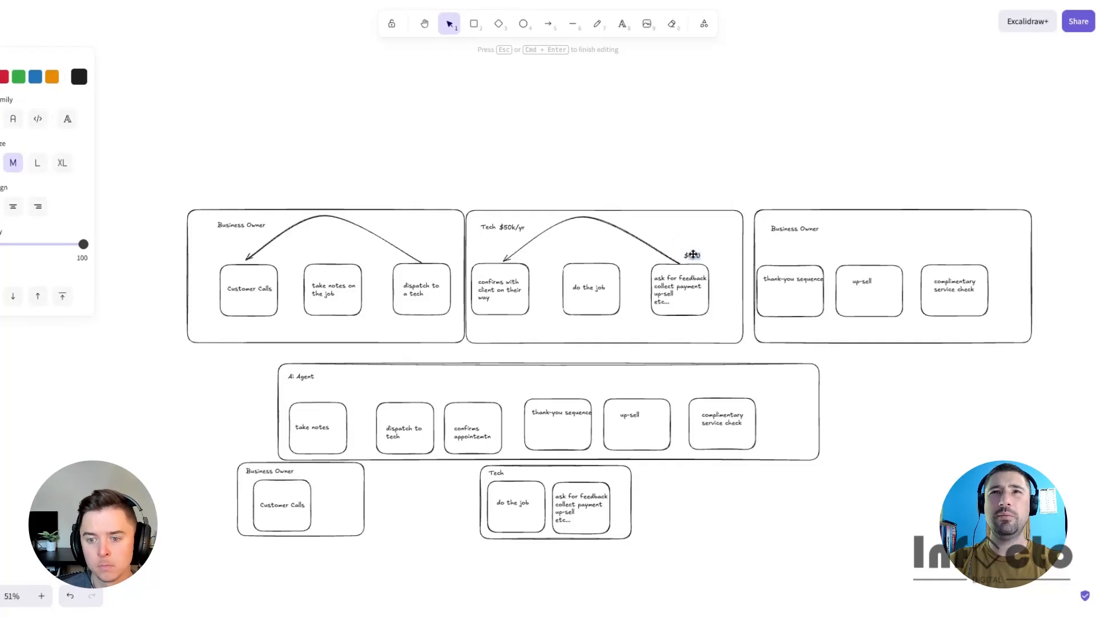
pyautogui.write('800')
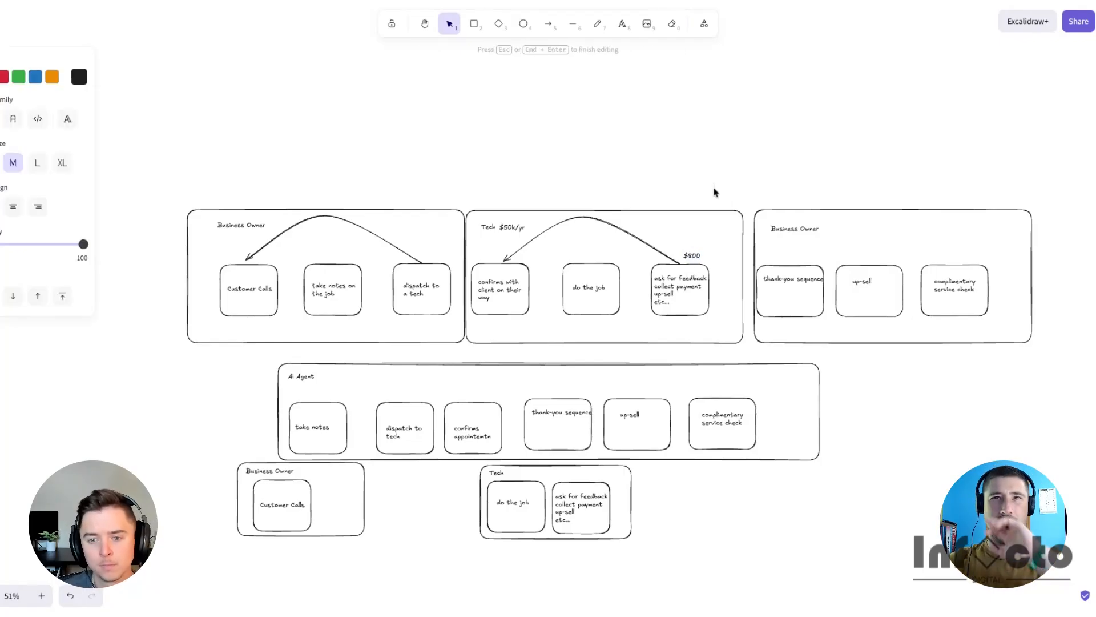
pyautogui.click(715, 181)
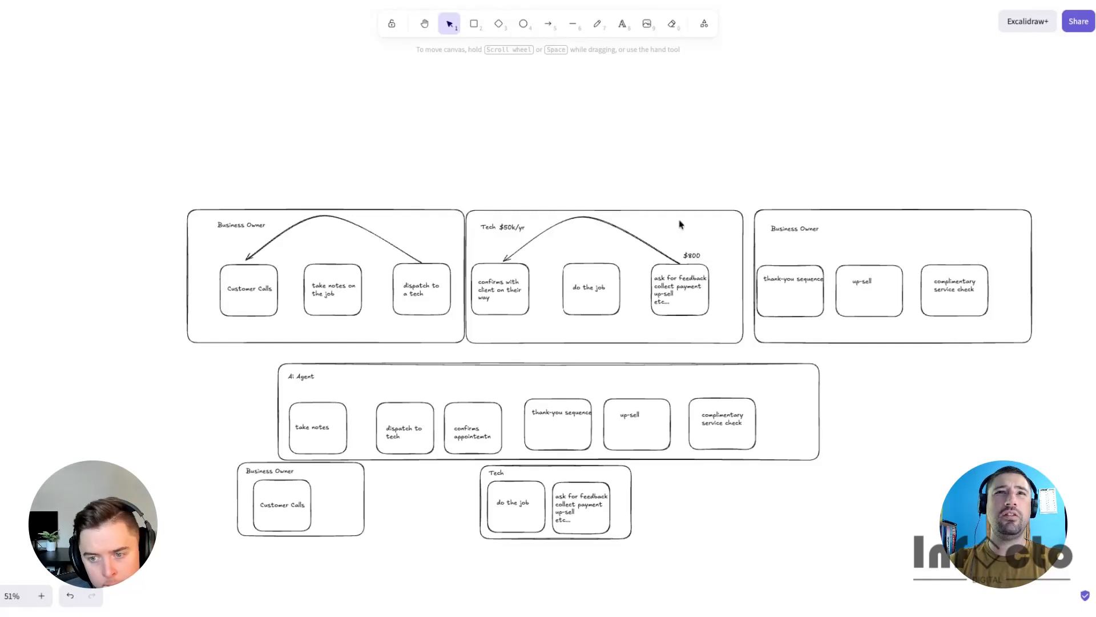
pyautogui.click(505, 229)
pyautogui.click(667, 148)
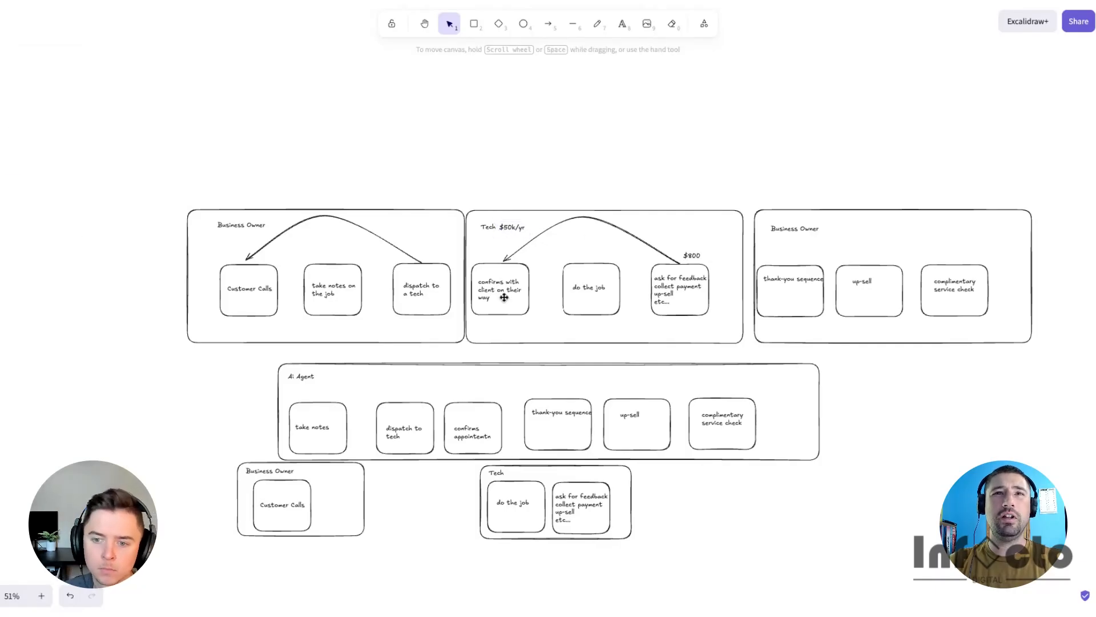
pyautogui.scroll(-1, 504, 296)
pyautogui.moveTo(499, 221)
pyautogui.keyDown('alt'); pyautogui.mouseDown()
pyautogui.moveTo(503, 252)
pyautogui.moveTo(505, 216)
pyautogui.mouseUp(); pyautogui.keyUp('alt')
pyautogui.click(621, 154)
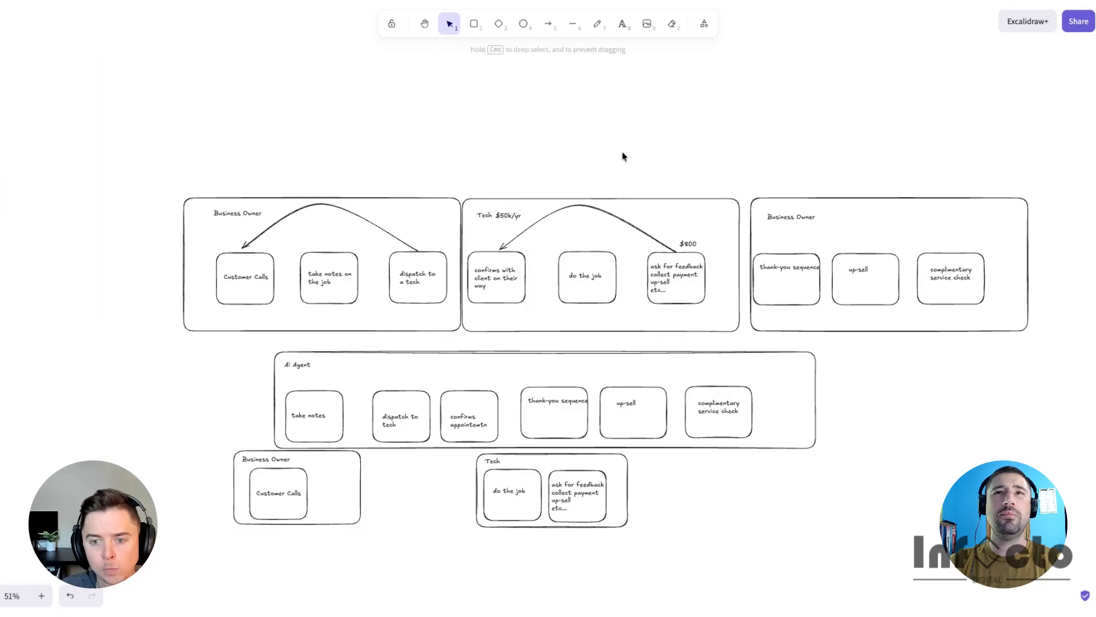
# - Draw a rectangle above the Tech lane and write '$800/job 2x a day for 40 weeks a year' inside it
pyautogui.keyDown('alt'); pyautogui.moveTo(527, 202); pyautogui.dragTo(537, 140); pyautogui.keyUp('alt')
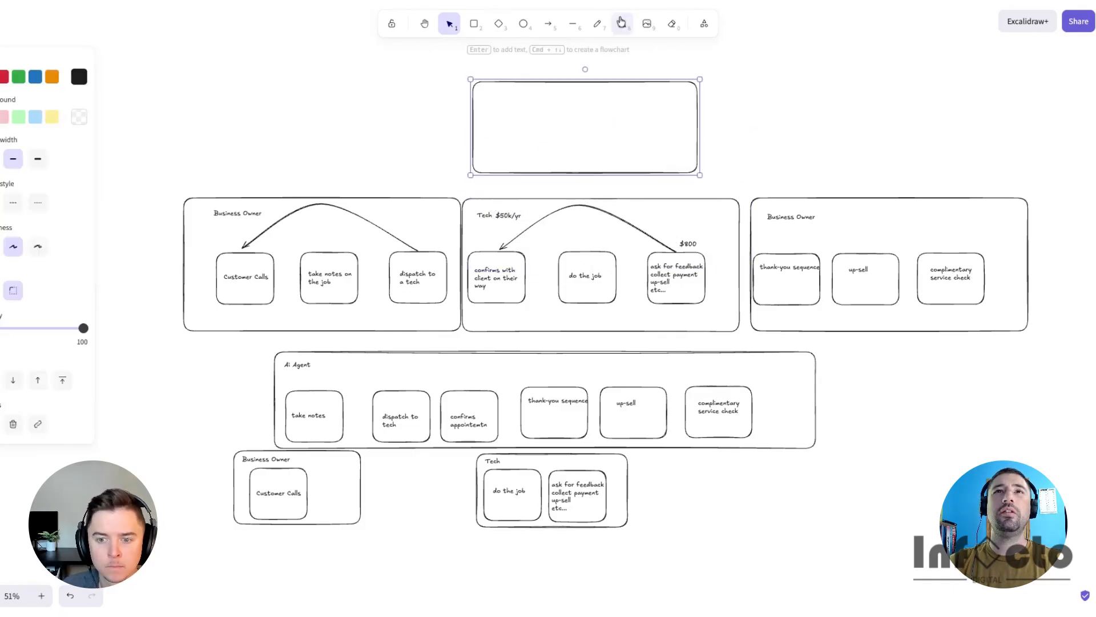
pyautogui.click(622, 24)
pyautogui.click(499, 95)
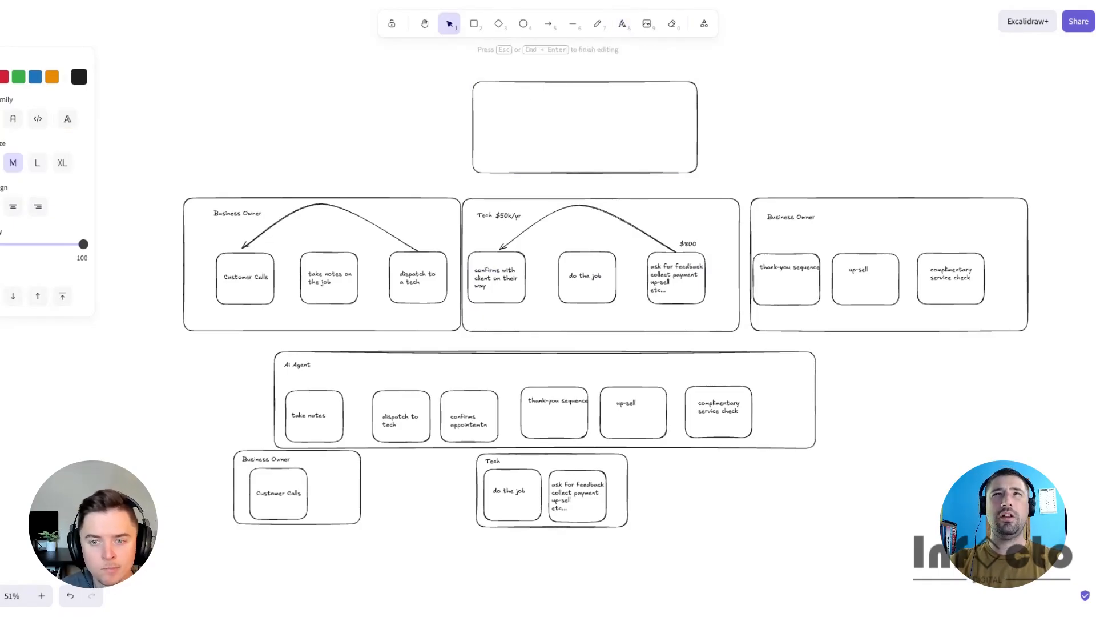
pyautogui.write('800/job')
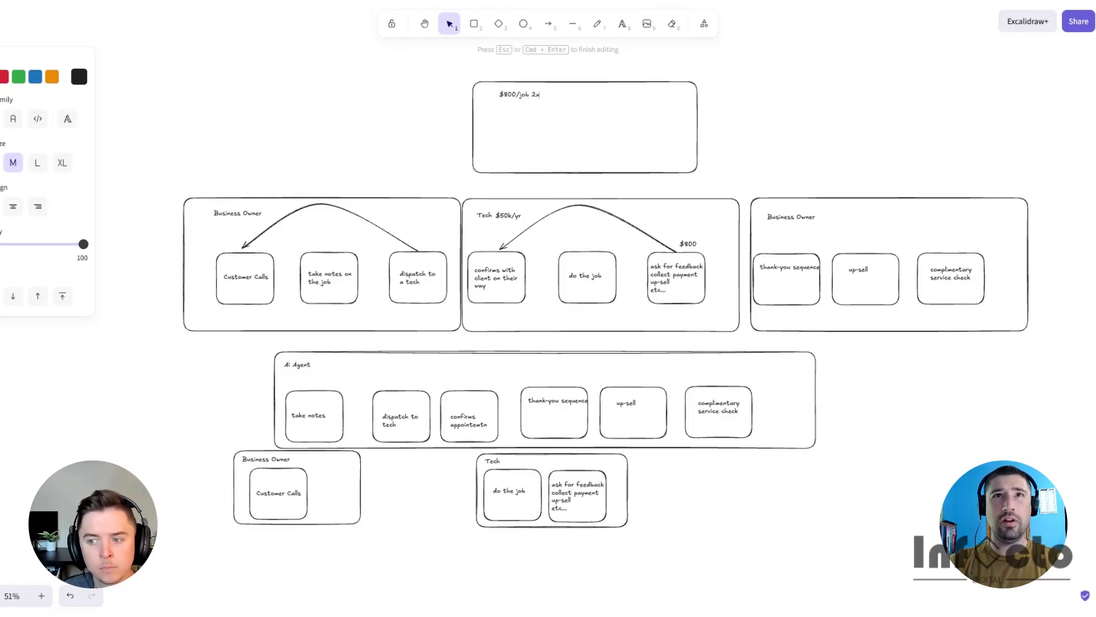
pyautogui.write('2x a day for 40')
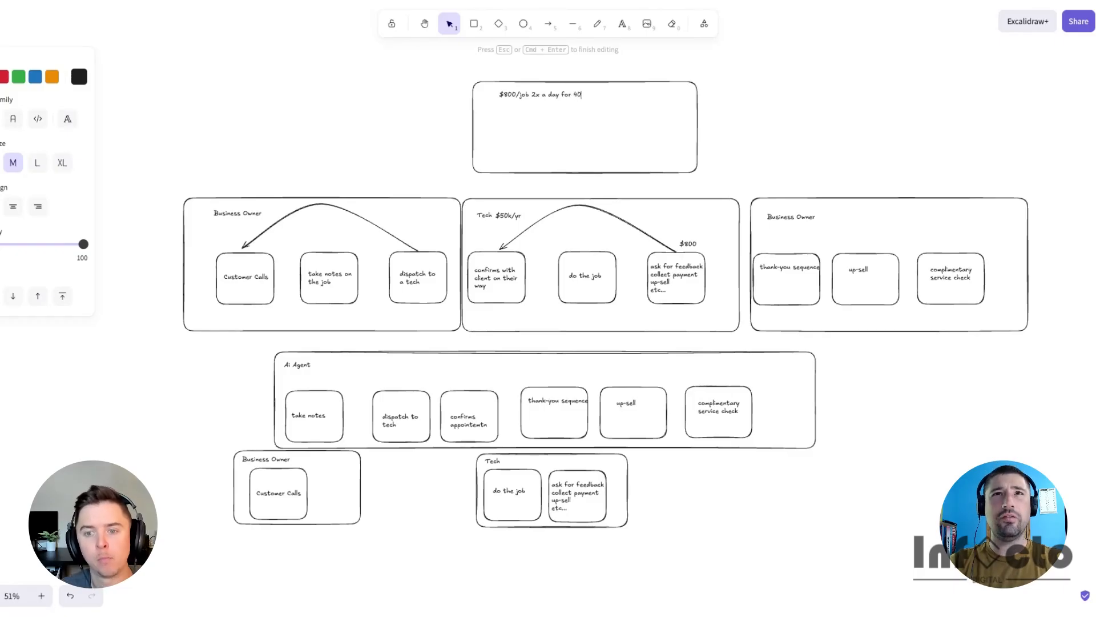
pyautogui.write(' weeks a year')
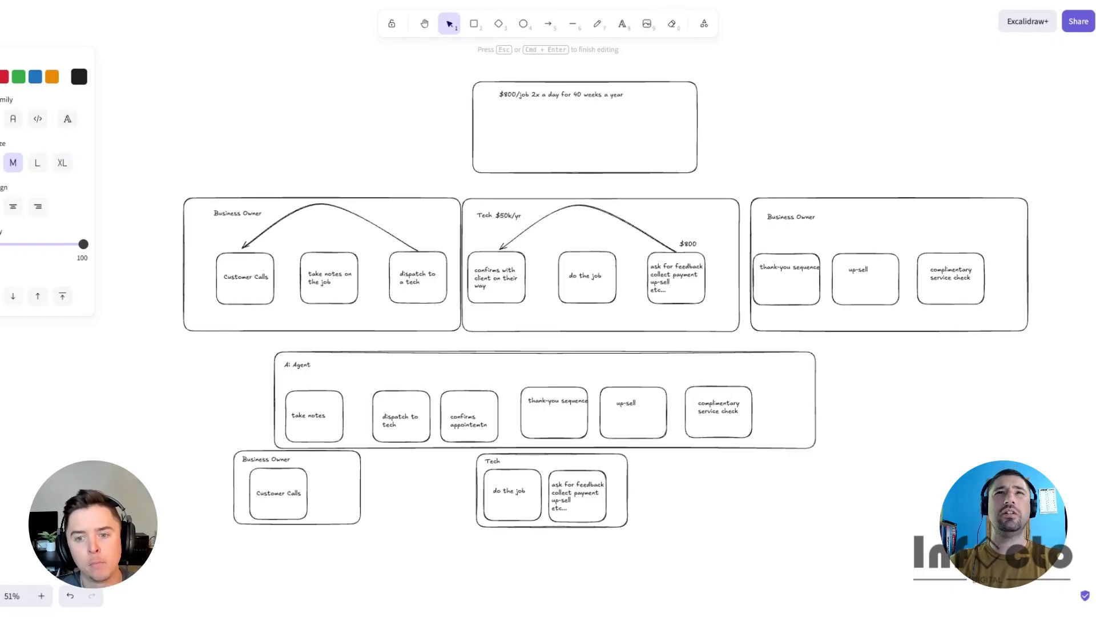
pyautogui.click(650, 103)
pyautogui.click(623, 97)
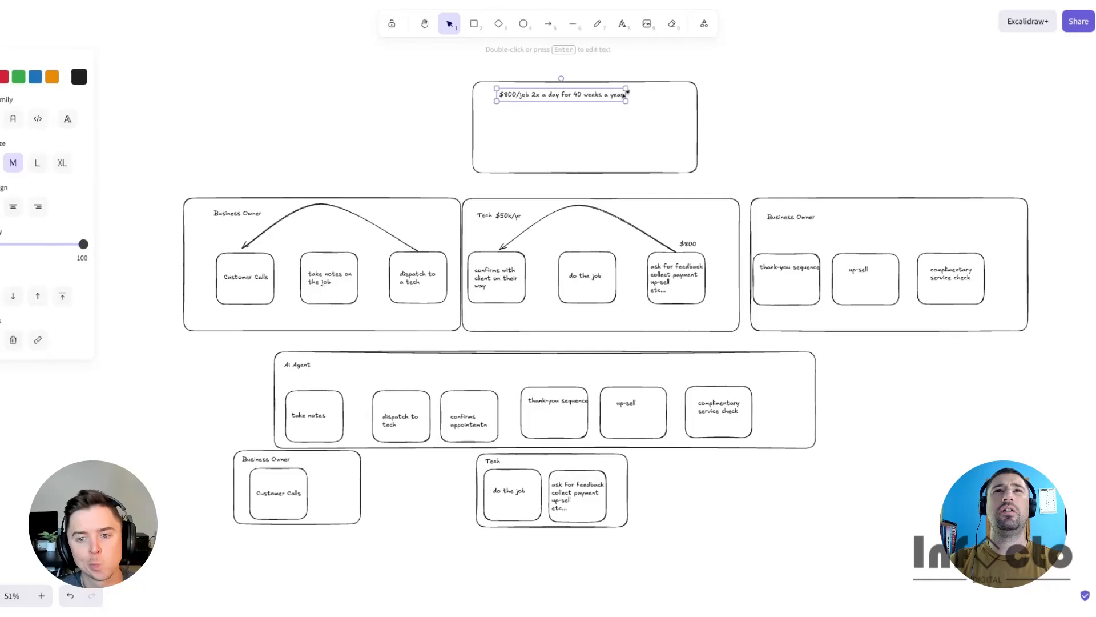
pyautogui.click(661, 102)
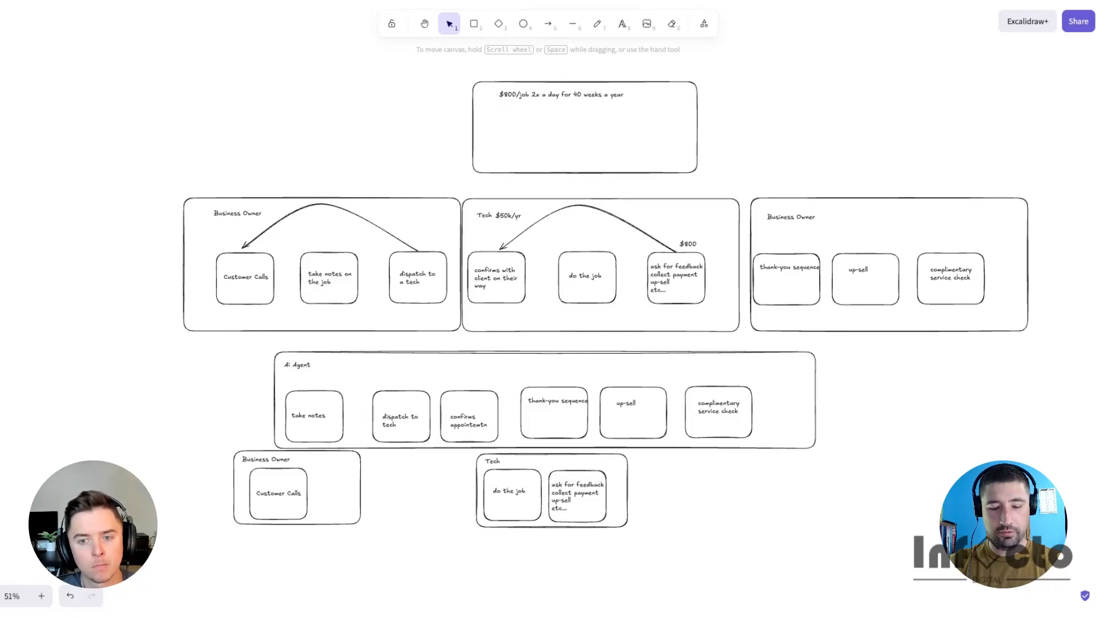
# - Extend the calculation text with '= 320,000'
pyautogui.doubleClick(643, 101)
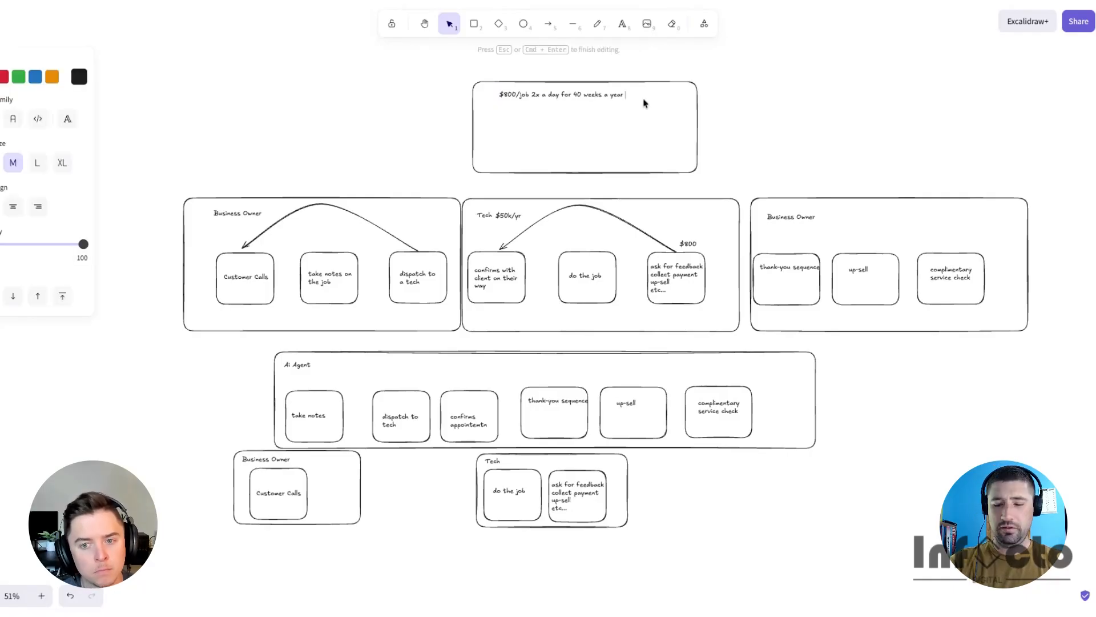
pyautogui.write('= 320,000')
pyautogui.click(637, 112)
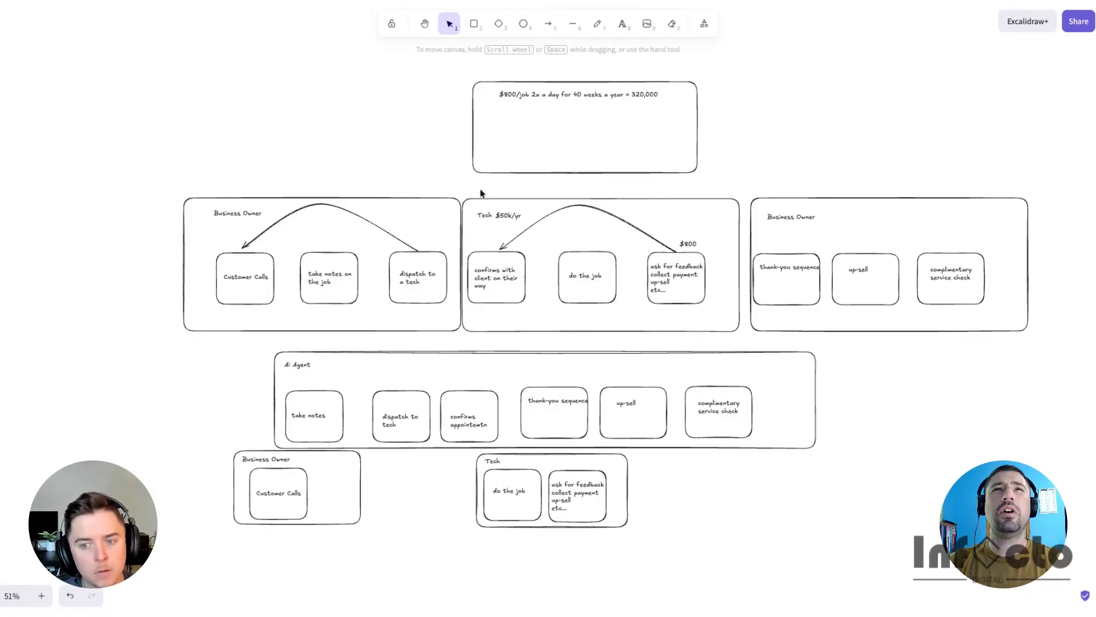
# - Copy the '$50k/yr' label beneath the first calculation line
pyautogui.moveTo(502, 215); pyautogui.dragTo(641, 95)
pyautogui.click(630, 152)
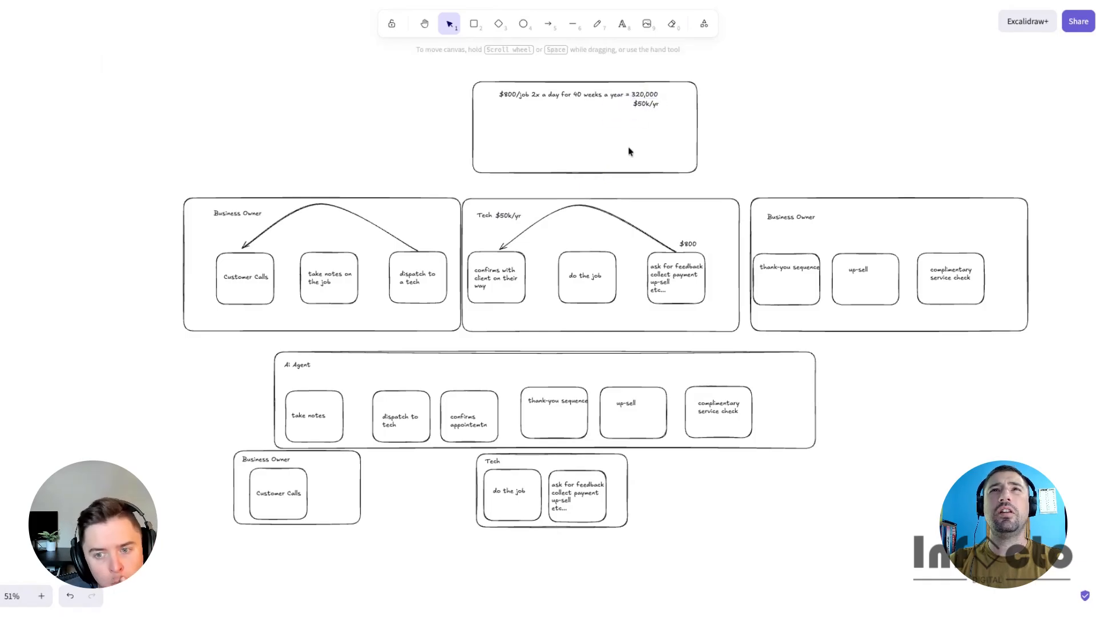
# - Duplicate the calculation line below and change it to '$800/job 3x a day for 40 weeks a year ='
pyautogui.moveTo(541, 91); pyautogui.dragTo(541, 116)
pyautogui.doubleClick(644, 119)
pyautogui.press('BackSpace')
pyautogui.click(536, 119)
pyautogui.press('BackSpace')
pyautogui.write('3x a day for 40 weeks a year =')
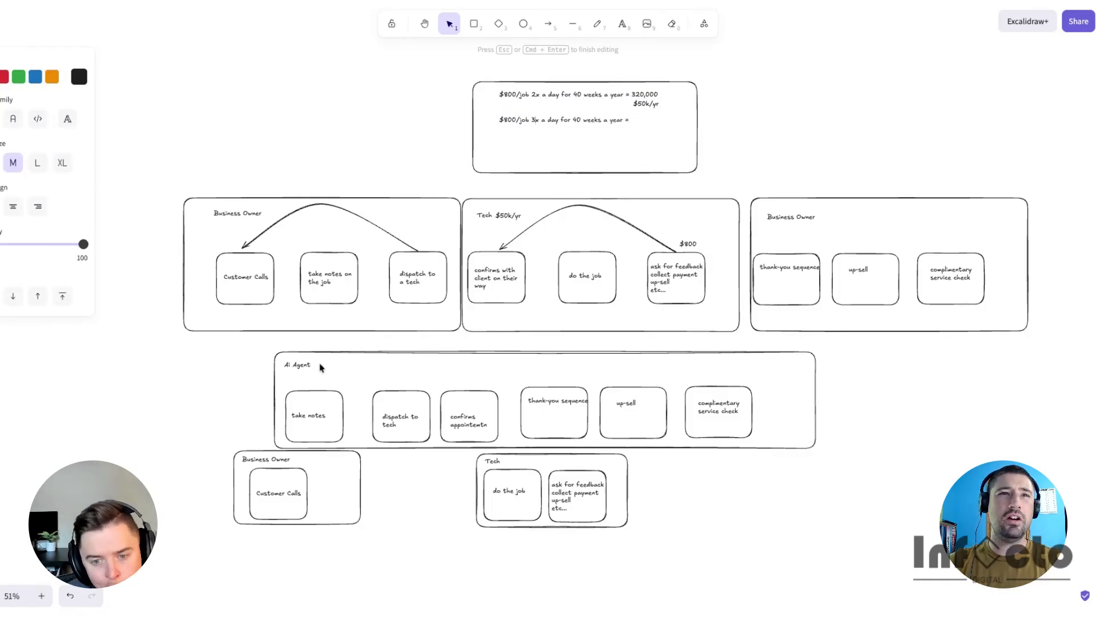
# - Rename the AI Agent lane title to 'Ai Agent $500/mo'
pyautogui.doubleClick(301, 364)
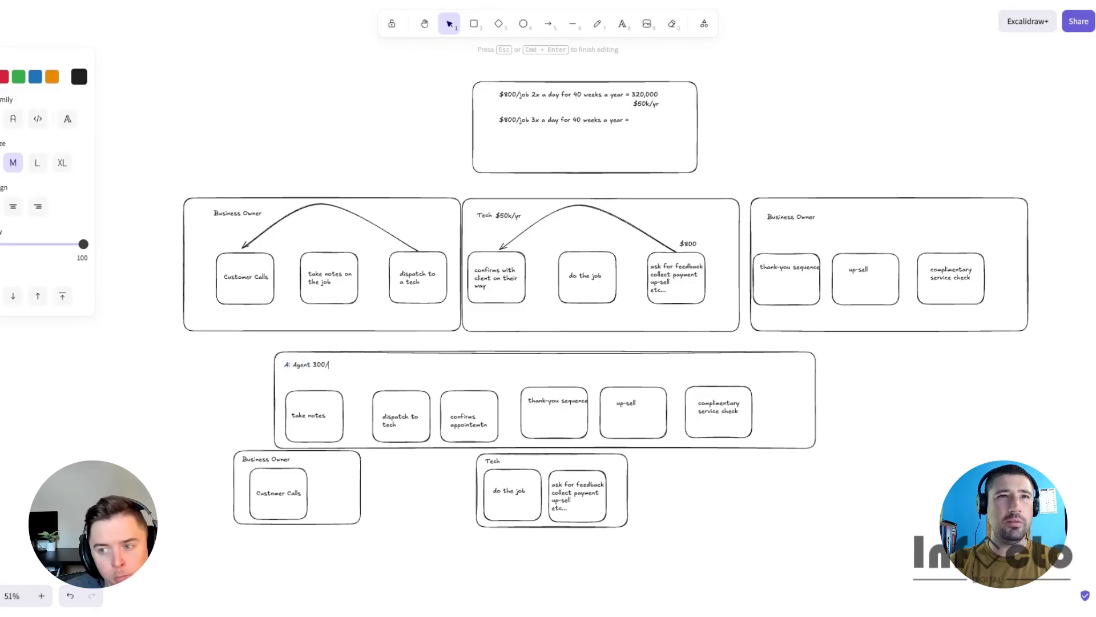
pyautogui.press('BackSpace')
pyautogui.write('$5')
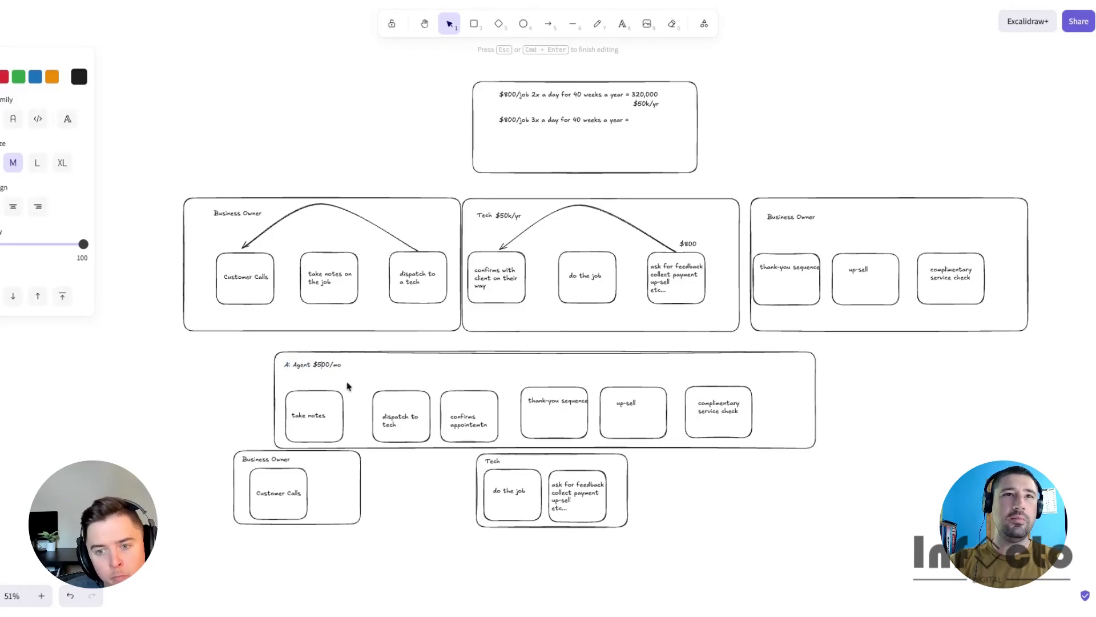
pyautogui.click(399, 376)
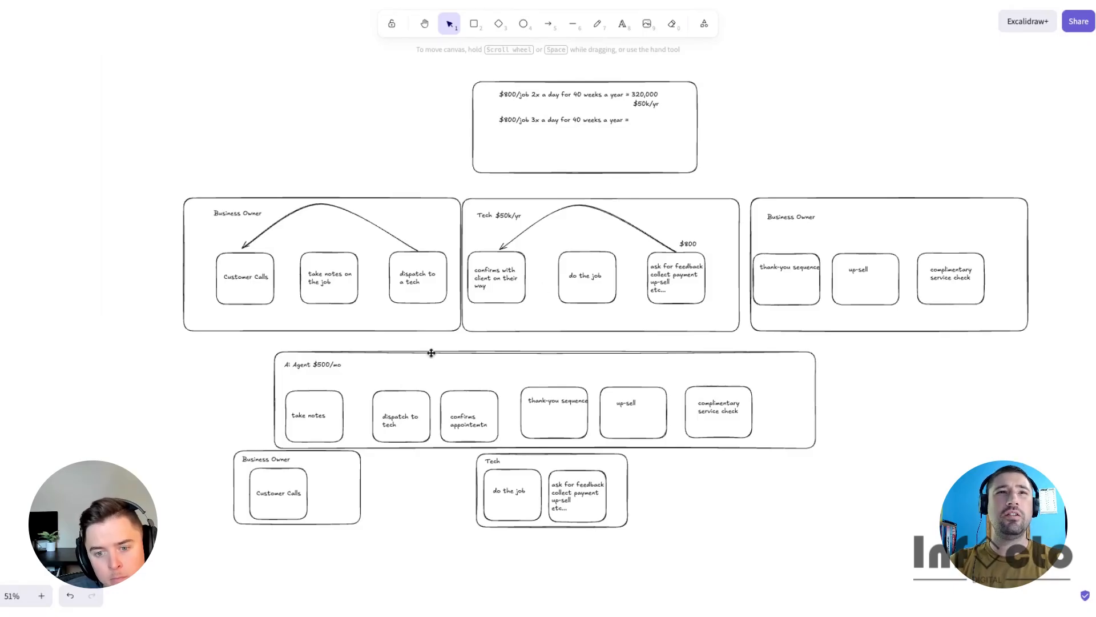
# - Delete the '$50k/yr' copy beneath the first calculation line
pyautogui.doubleClick(650, 105)
pyautogui.click(673, 105)
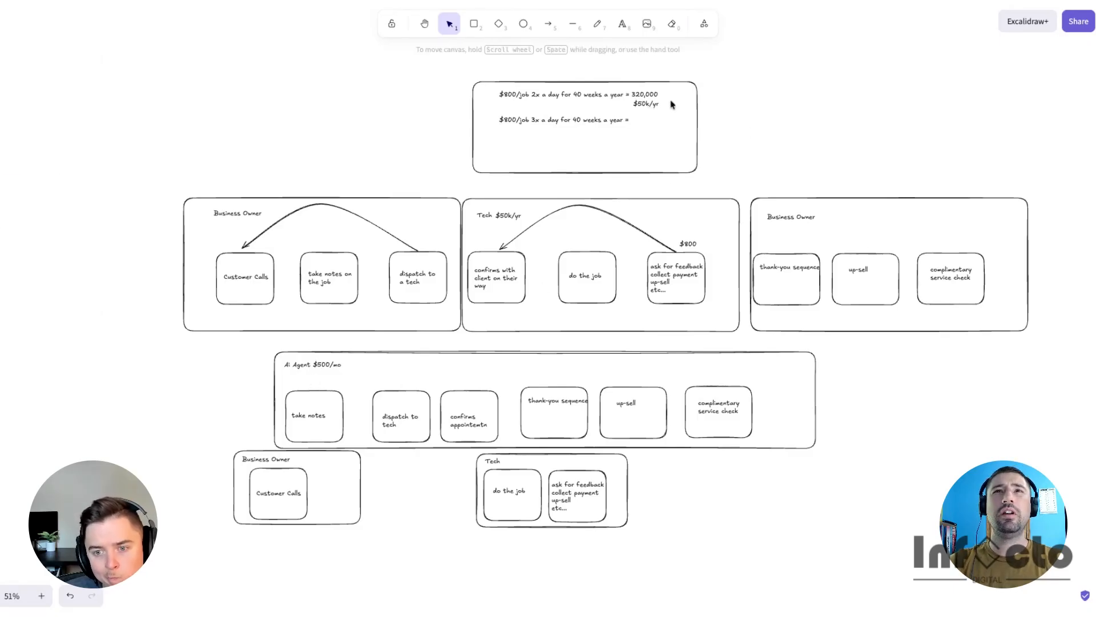
pyautogui.click(644, 103)
pyautogui.press('Delete')
# - Complete the second calculation line with '$480,000'
pyautogui.click(503, 120)
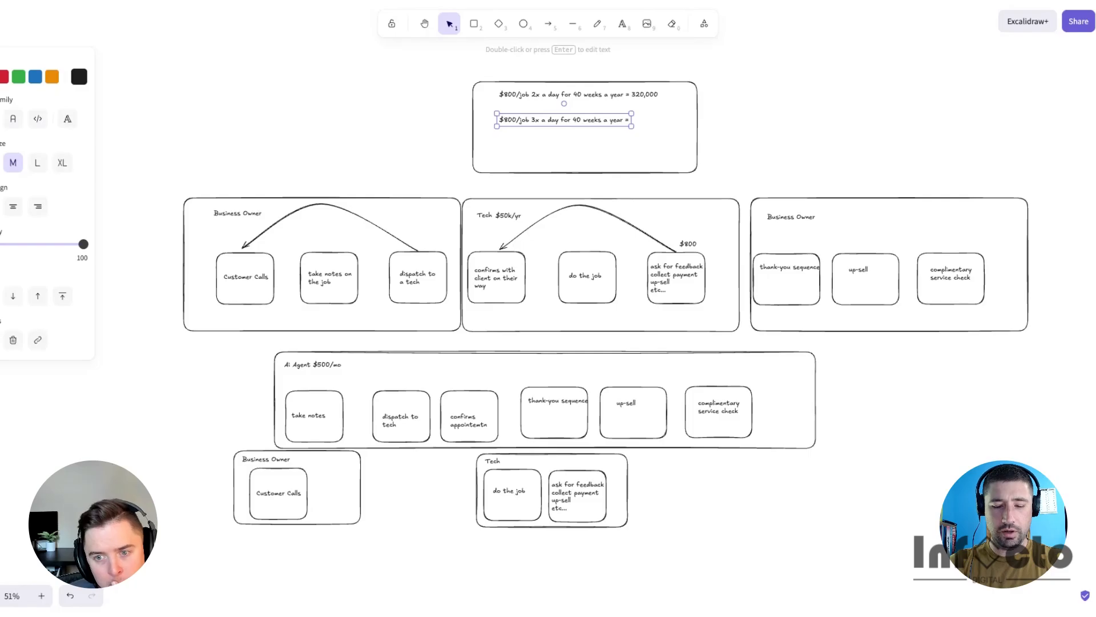
pyautogui.press('Return')
pyautogui.write('480,000')
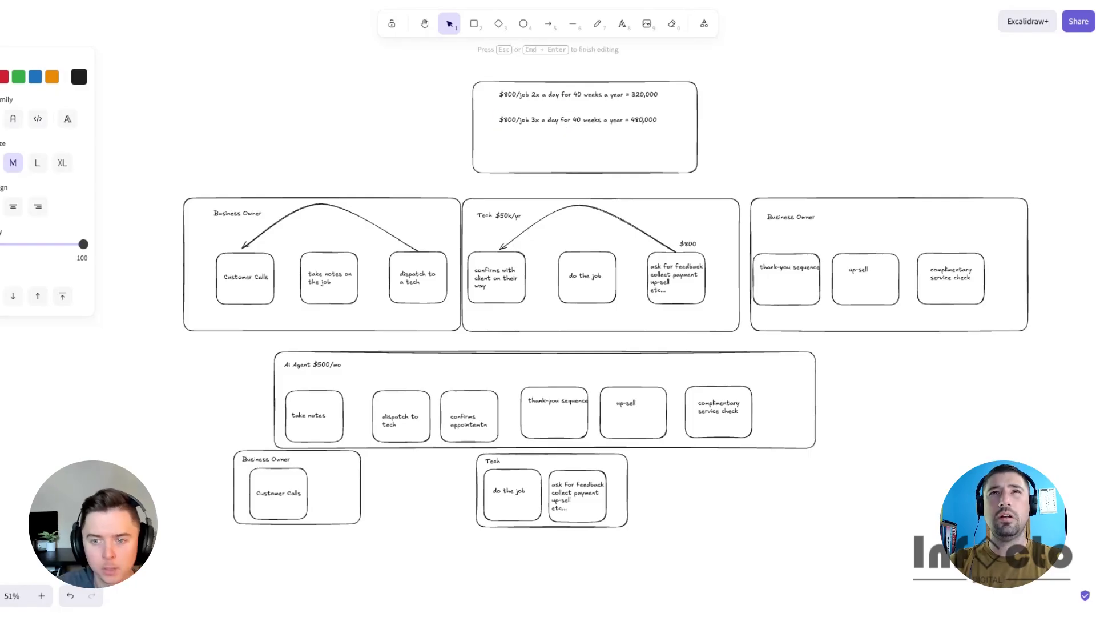
pyautogui.write('$')
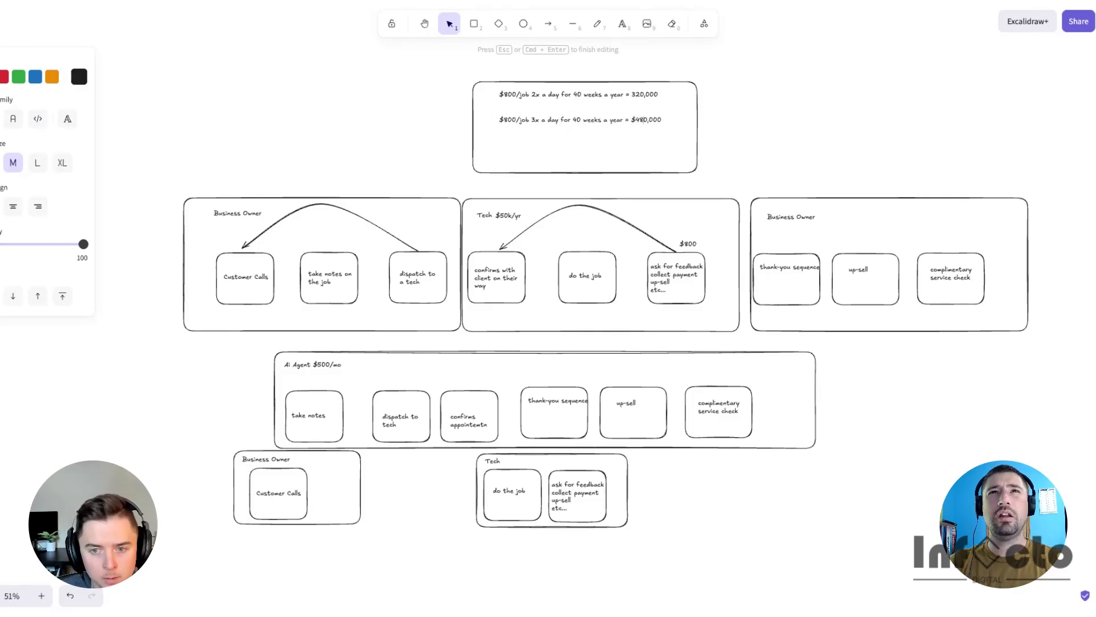
pyautogui.click(947, 117)
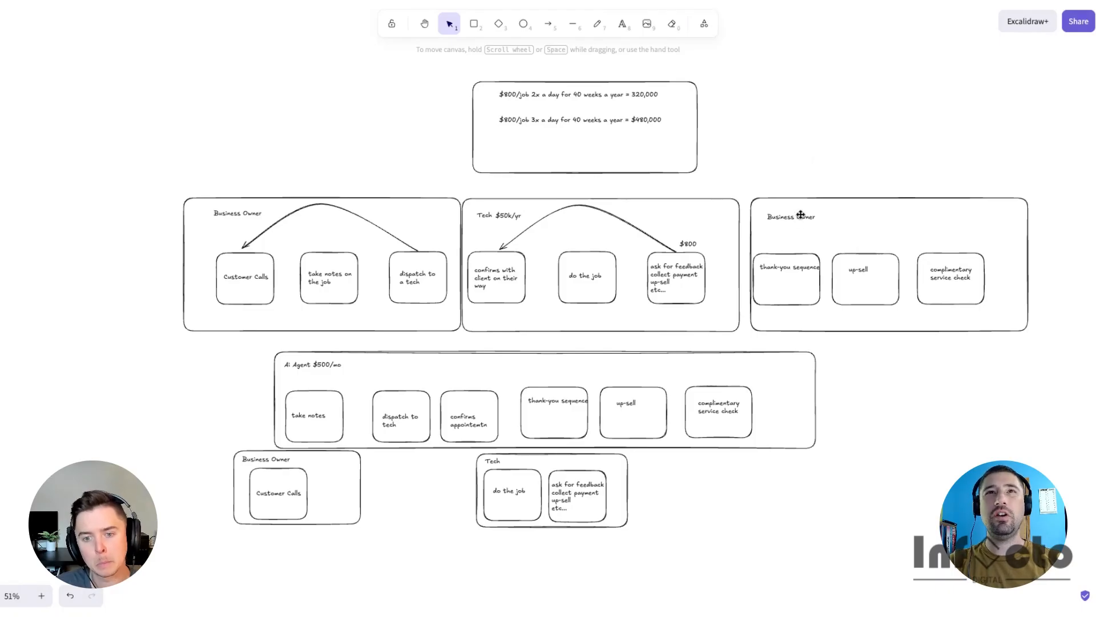
pyautogui.click(535, 122)
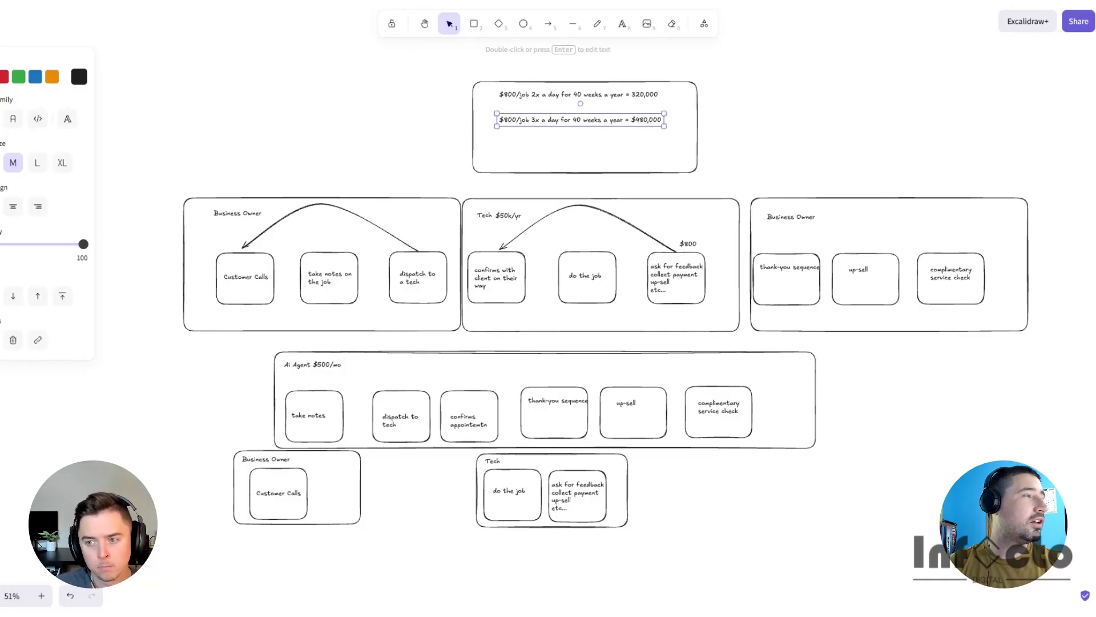
# - Paste a copy of the calculation line and rewrite it as '1 extra $800 job week due to automated upsell = $41,600', placing it beneath the second line
pyautogui.click(771, 121)
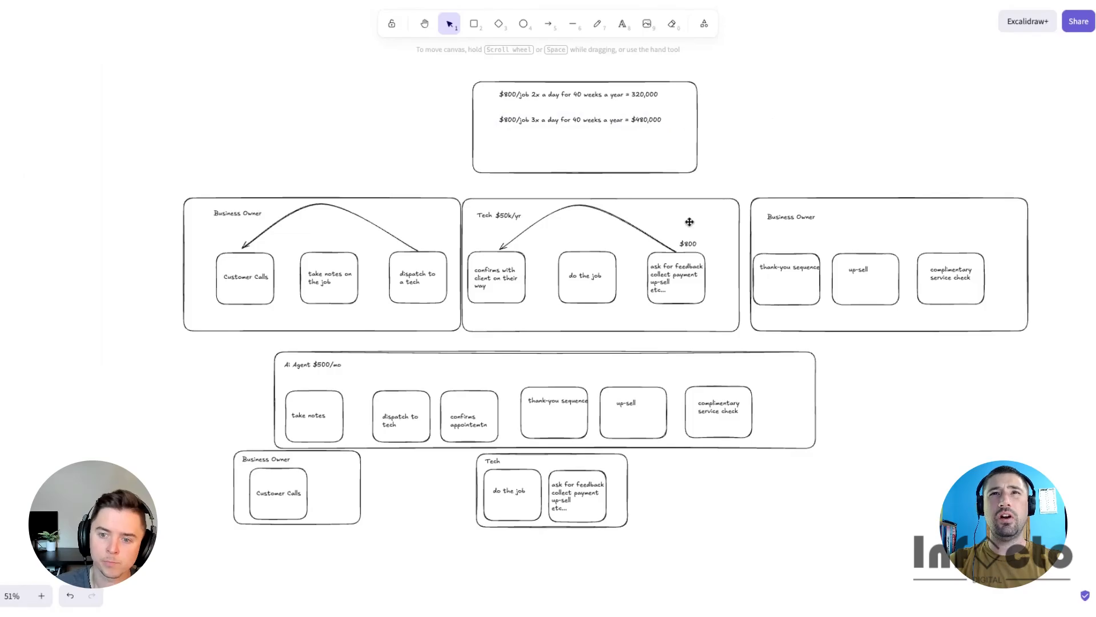
pyautogui.write('$800/job 3x a day for 40 weeks a year = $480,000')
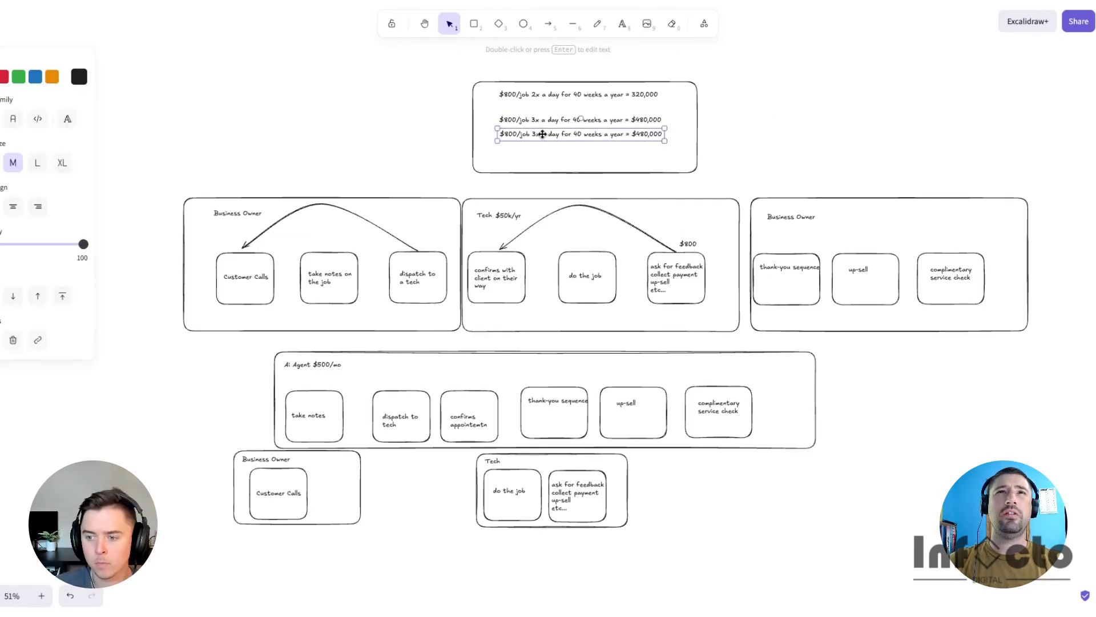
pyautogui.doubleClick(529, 136)
pyautogui.press('BackSpace')
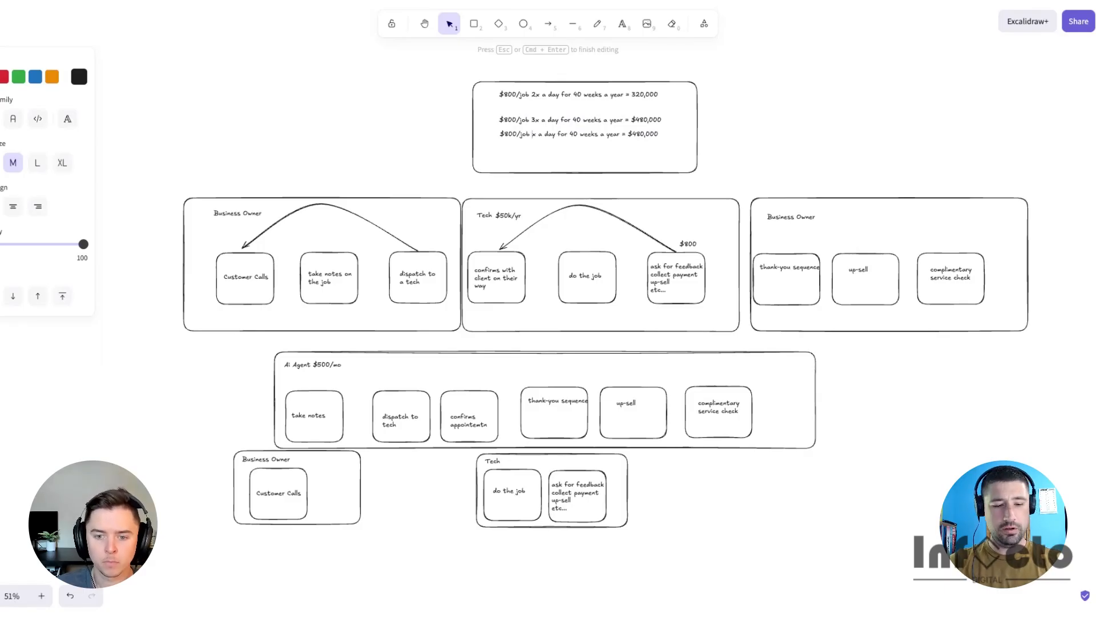
pyautogui.write('1 extra')
pyautogui.hotkey('shift', 'End')
pyautogui.press('BackSpace')
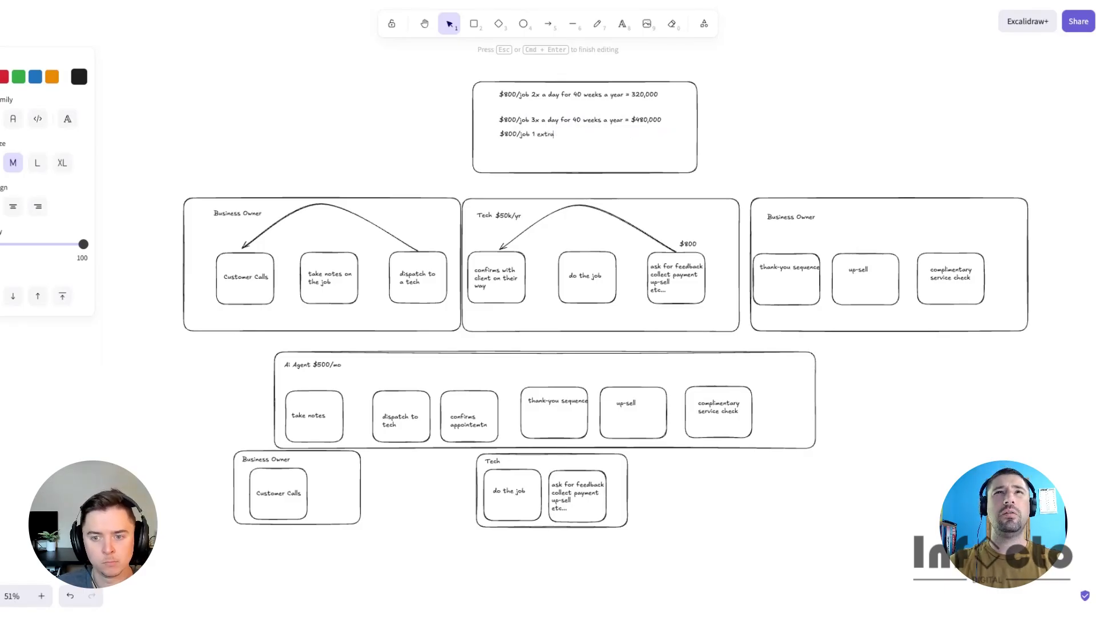
pyautogui.press('super+BackSpace')
pyautogui.write('1 ext')
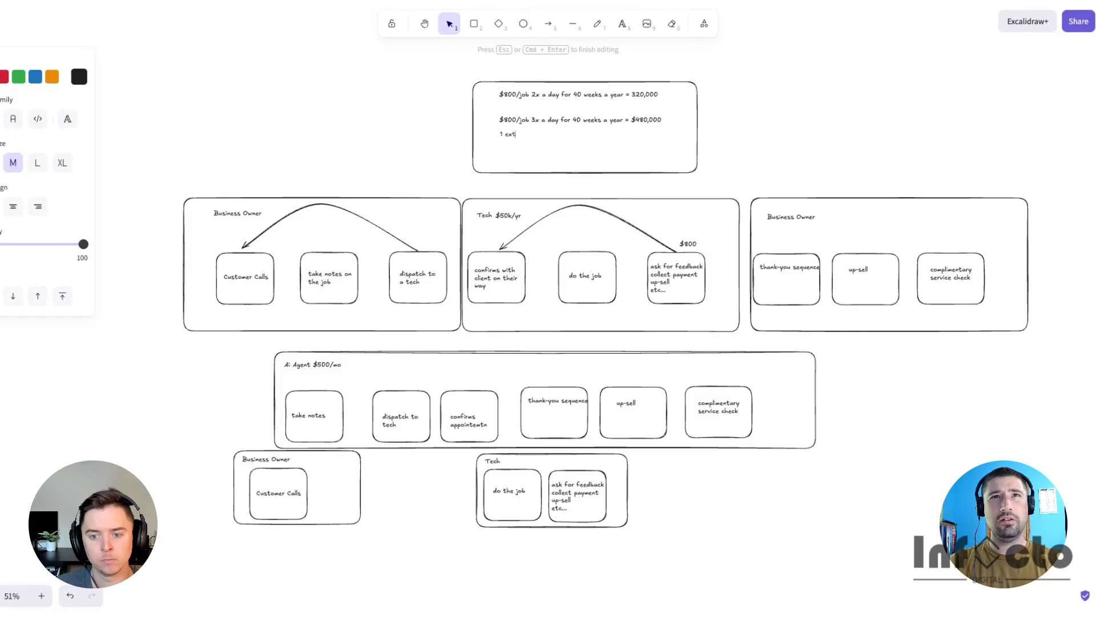
pyautogui.write('ra $800 job week due to automated upsell =')
pyautogui.click(779, 147)
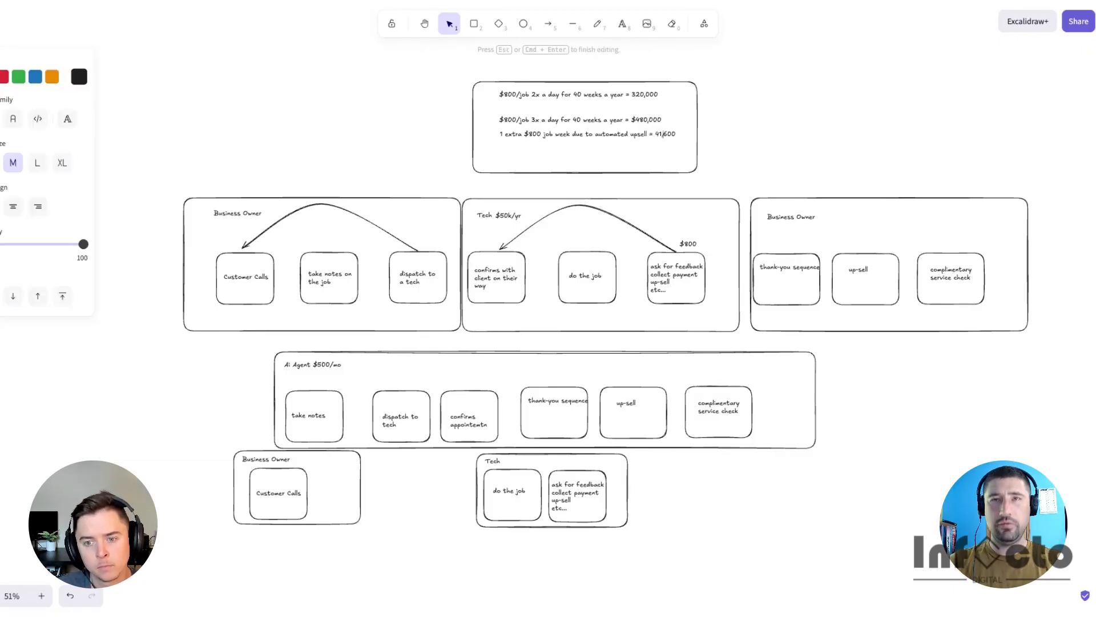
pyautogui.write('$')
pyautogui.click(575, 150)
pyautogui.moveTo(575, 134); pyautogui.dragTo(575, 128)
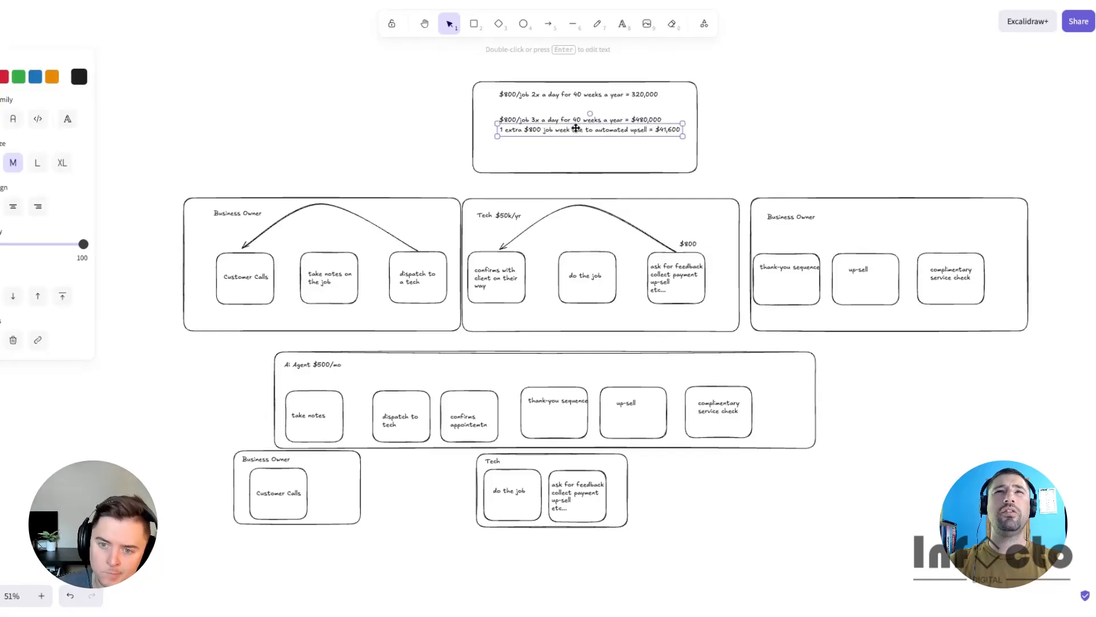
pyautogui.click(579, 112)
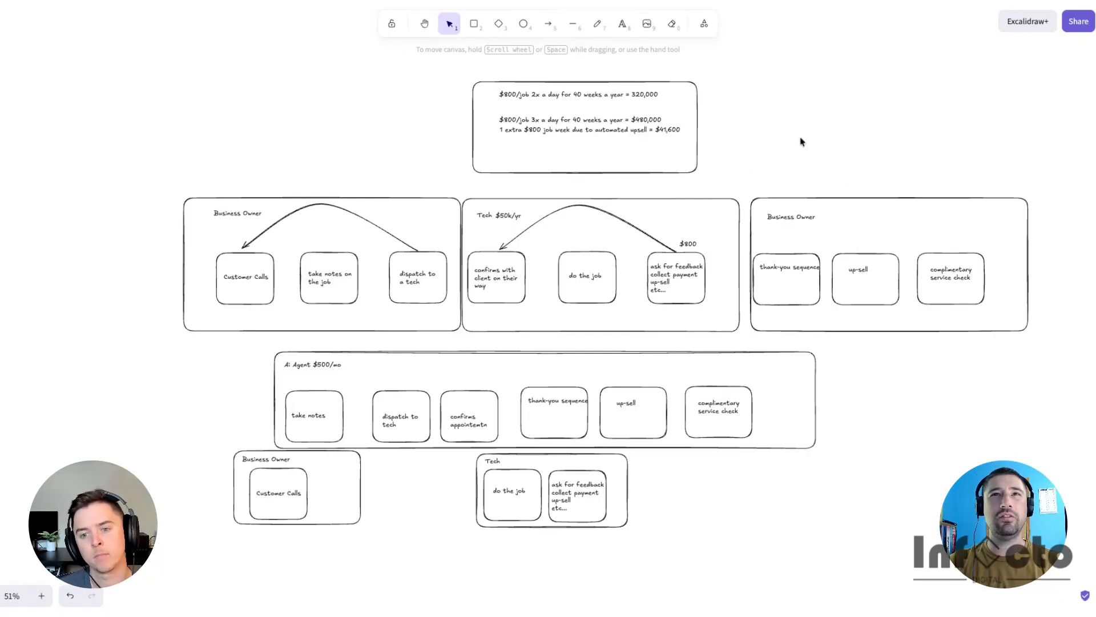
# - Duplicate the upsell line under the first calculation line and change its opening to '.6 extra'
pyautogui.keyDown('alt'); pyautogui.moveTo(615, 130); pyautogui.dragTo(614, 103); pyautogui.keyUp('alt')
pyautogui.doubleClick(551, 102)
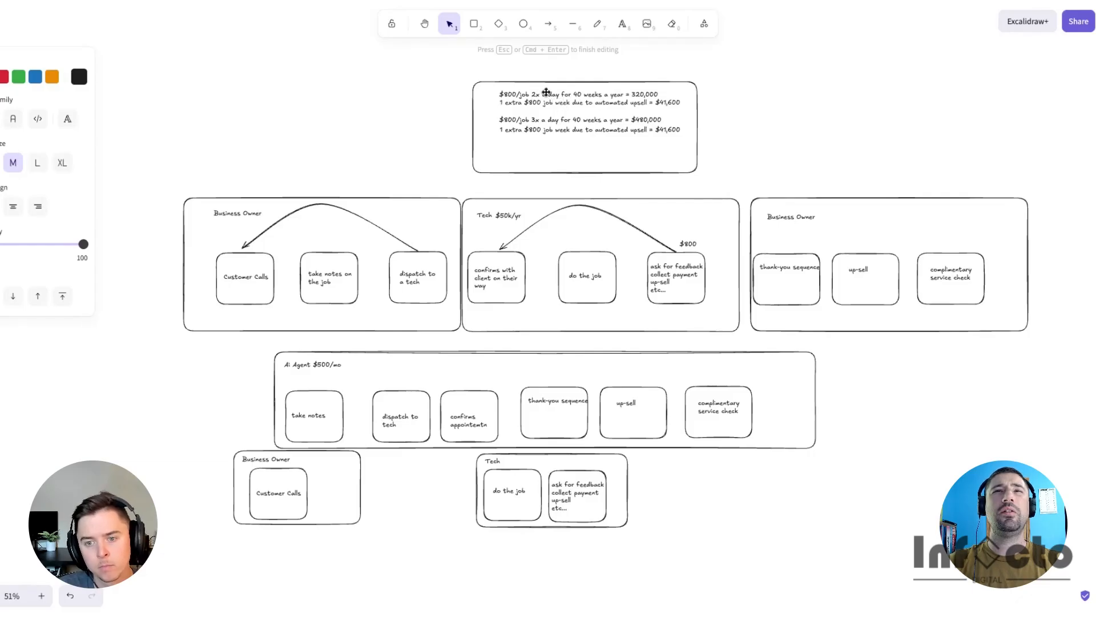
pyautogui.click(788, 136)
pyautogui.click(668, 103)
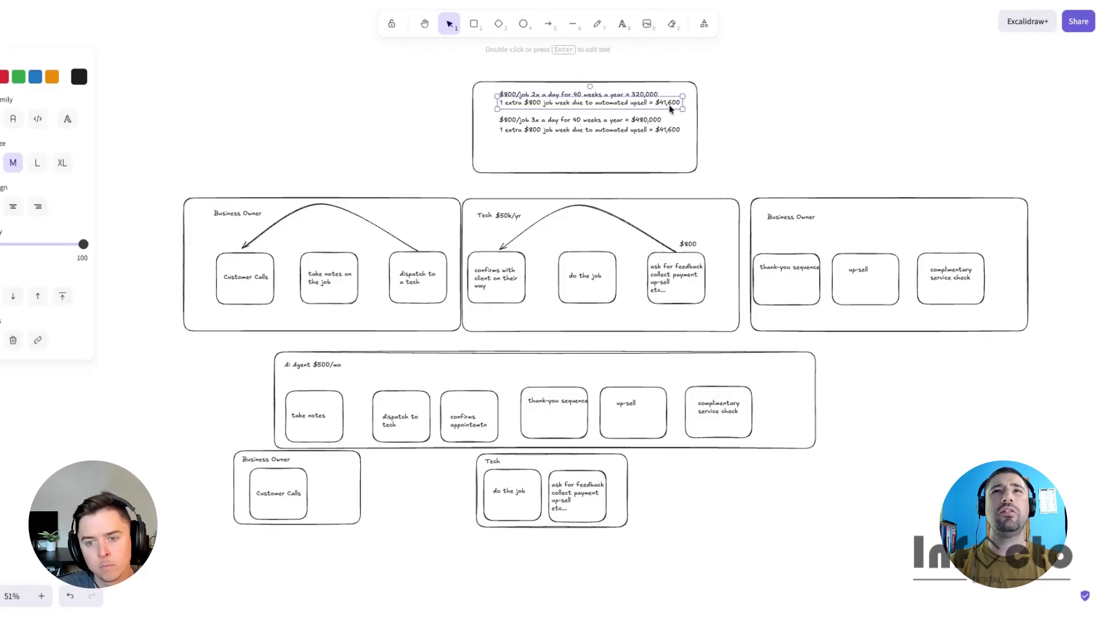
pyautogui.doubleClick(540, 107)
pyautogui.click(503, 103)
pyautogui.press('BackSpace')
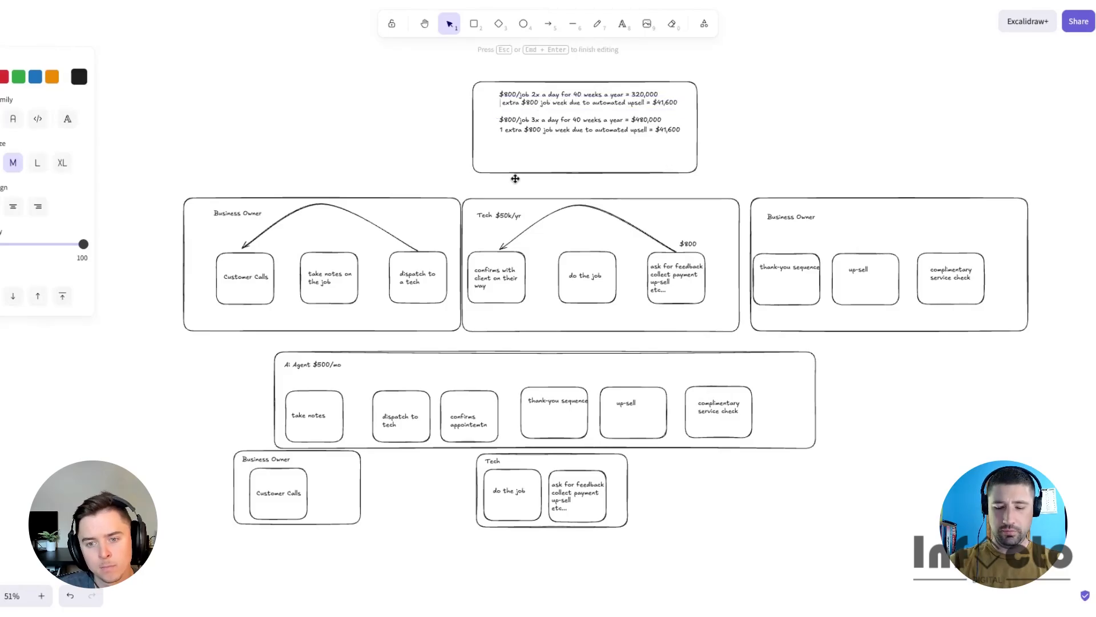
pyautogui.write('.6')
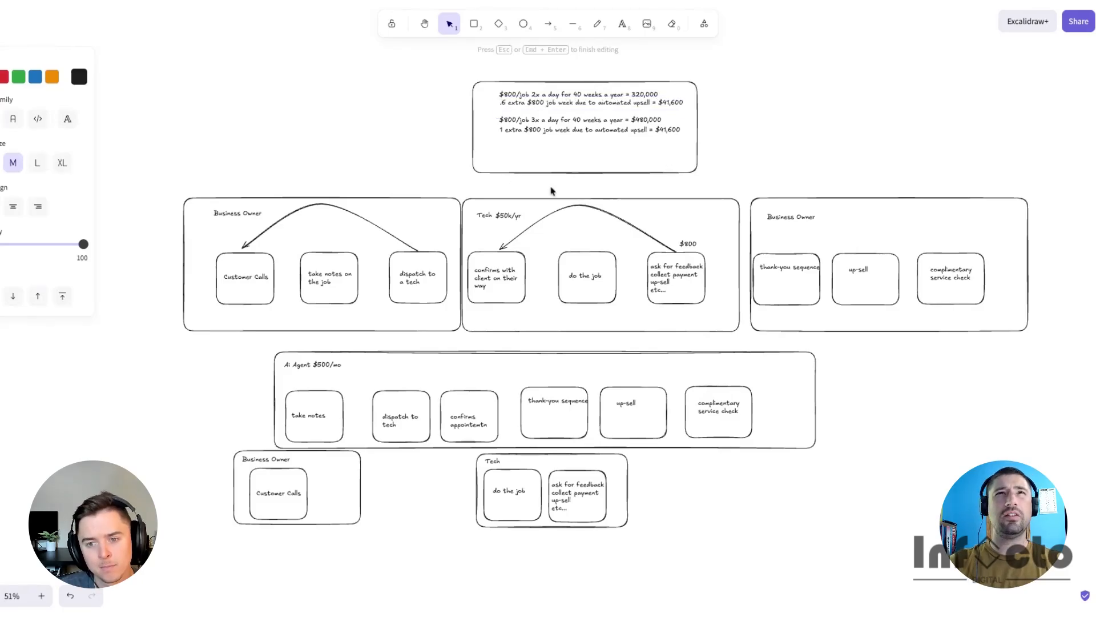
pyautogui.click(726, 111)
# - Change that duplicated line's result to '$24,960'
pyautogui.click(592, 102)
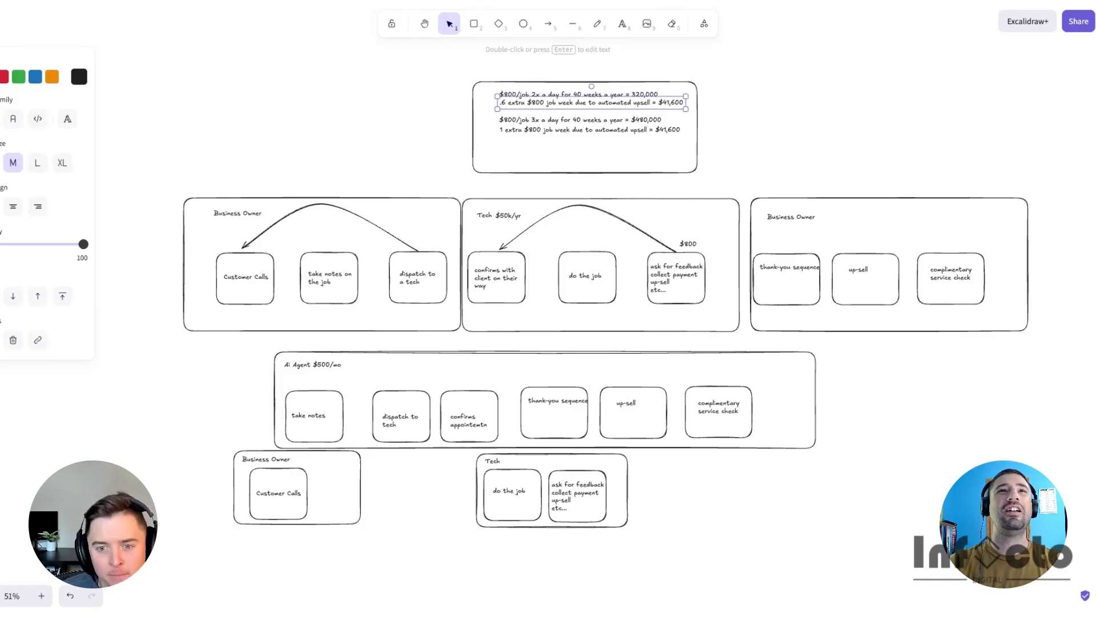
pyautogui.doubleClick(667, 103)
pyautogui.click(670, 104)
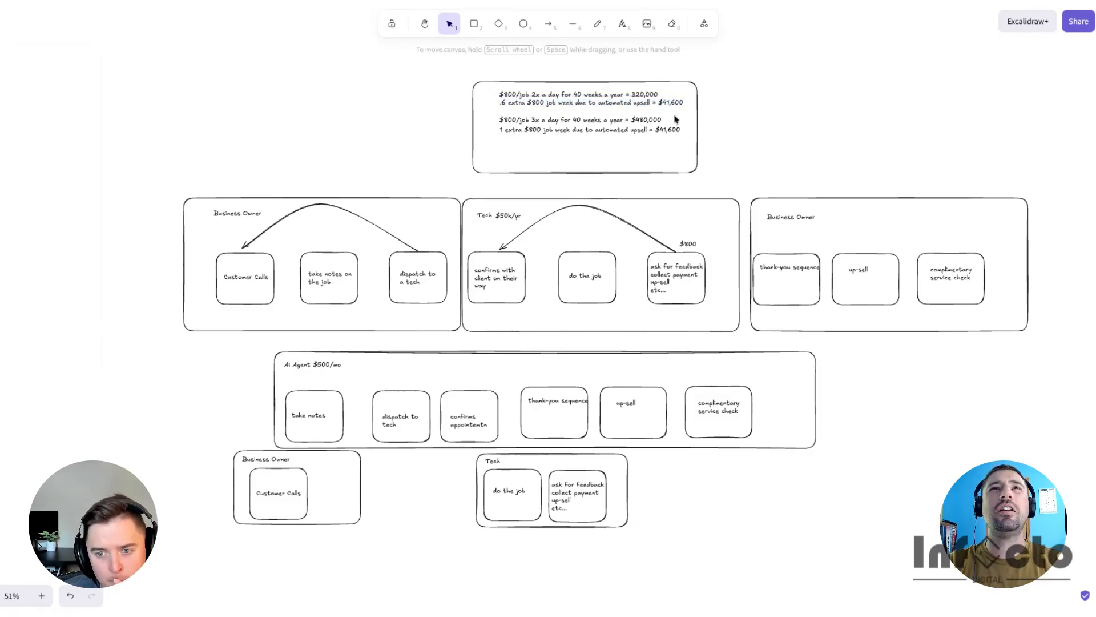
pyautogui.tripleClick(672, 104)
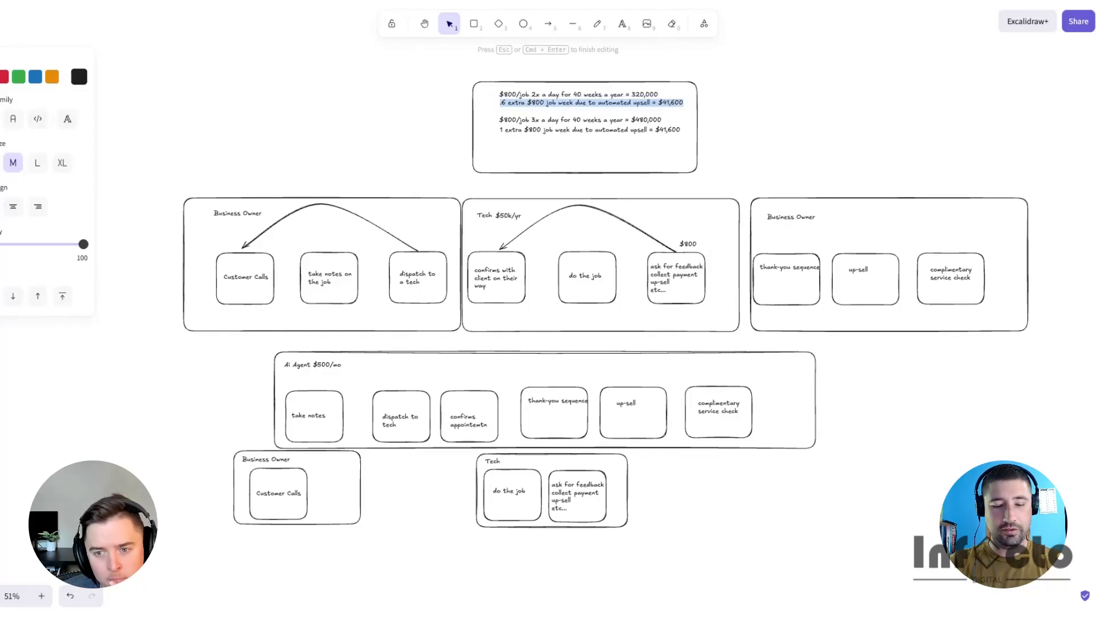
pyautogui.click(685, 102)
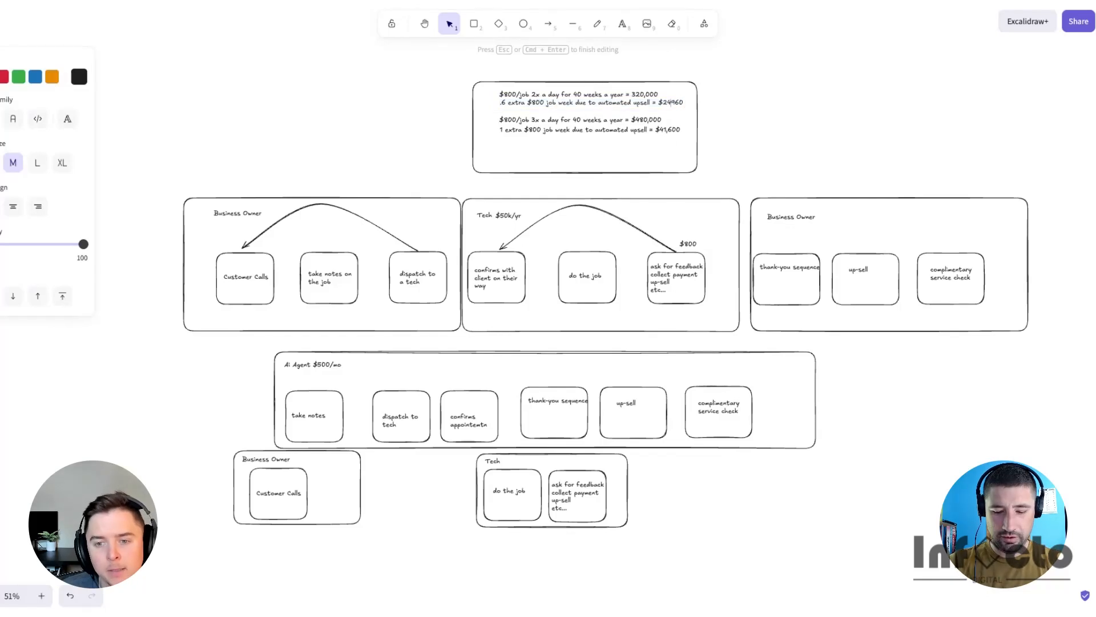
pyautogui.write(',')
pyautogui.click(826, 91)
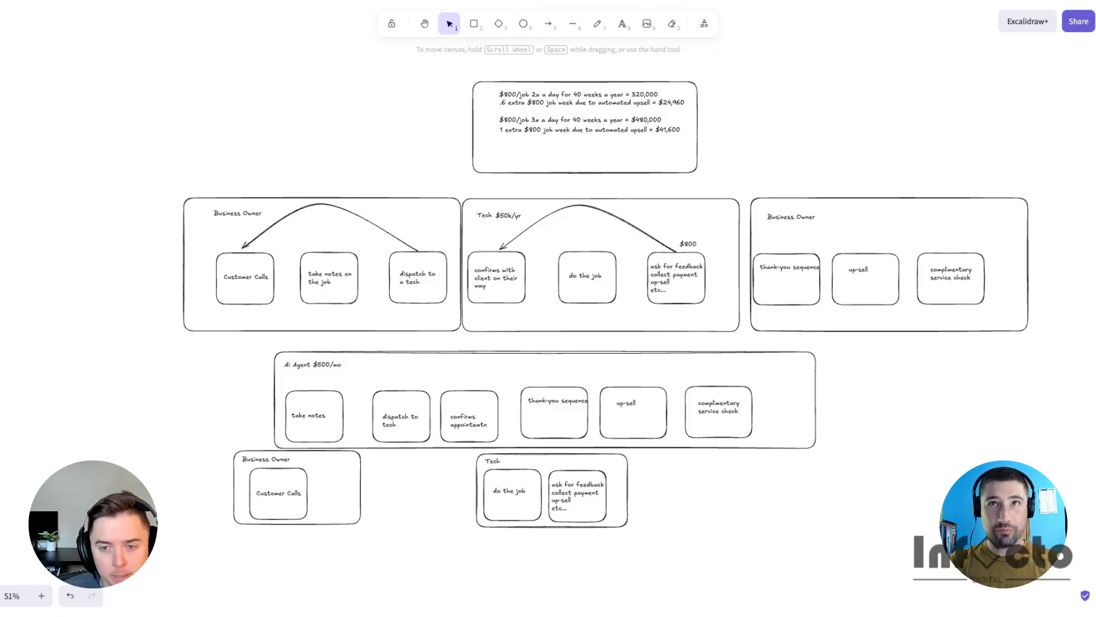
pyautogui.click(330, 363)
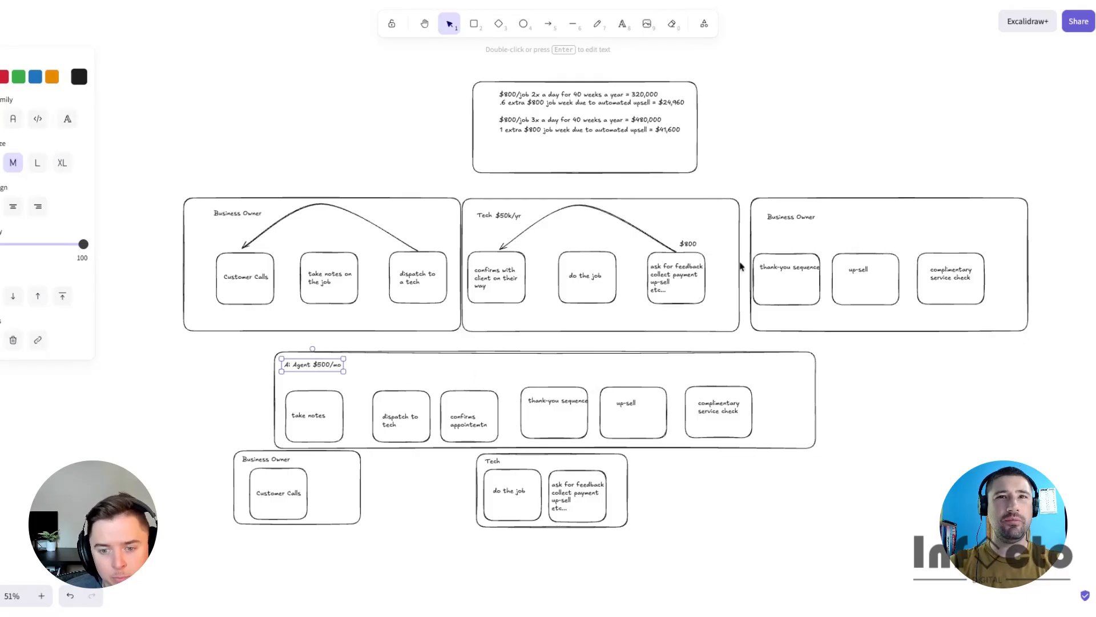
pyautogui.click(784, 129)
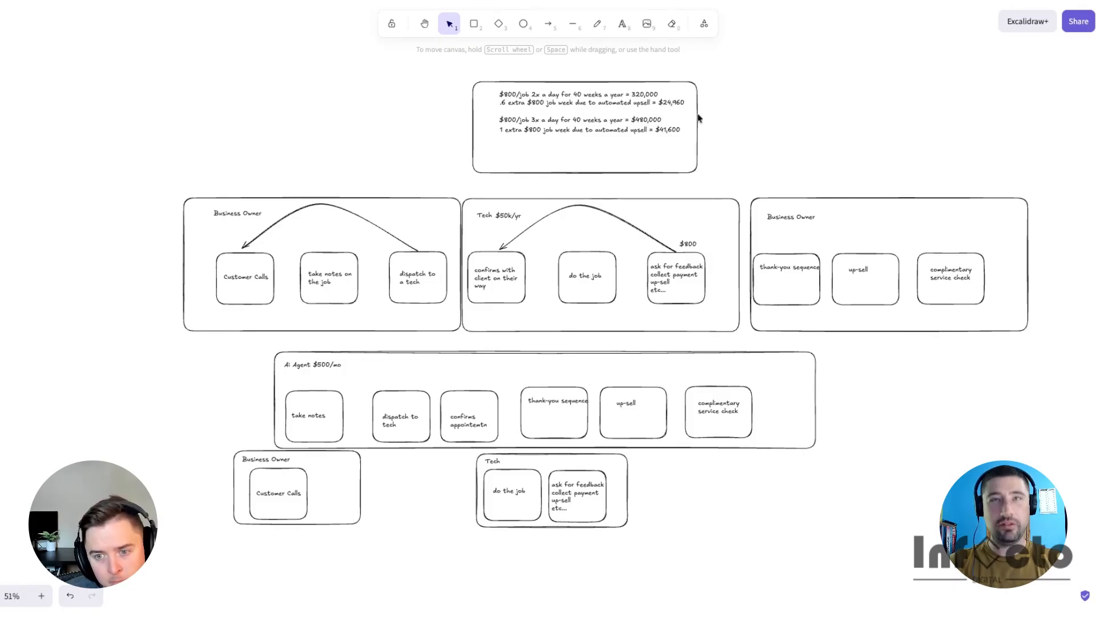
pyautogui.scroll(2, 606, 317)
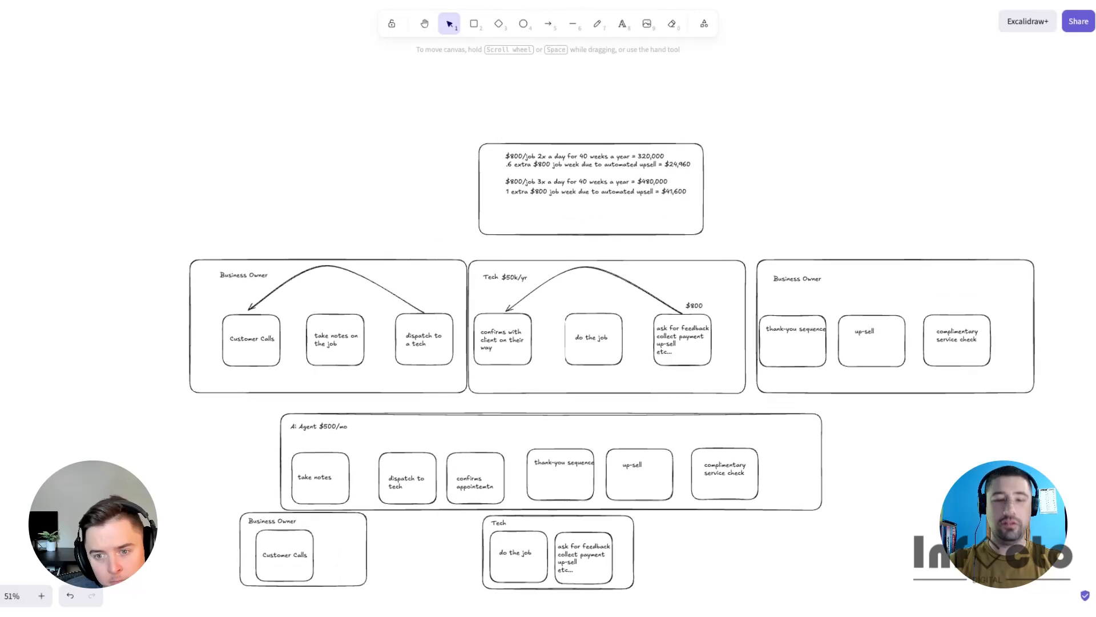